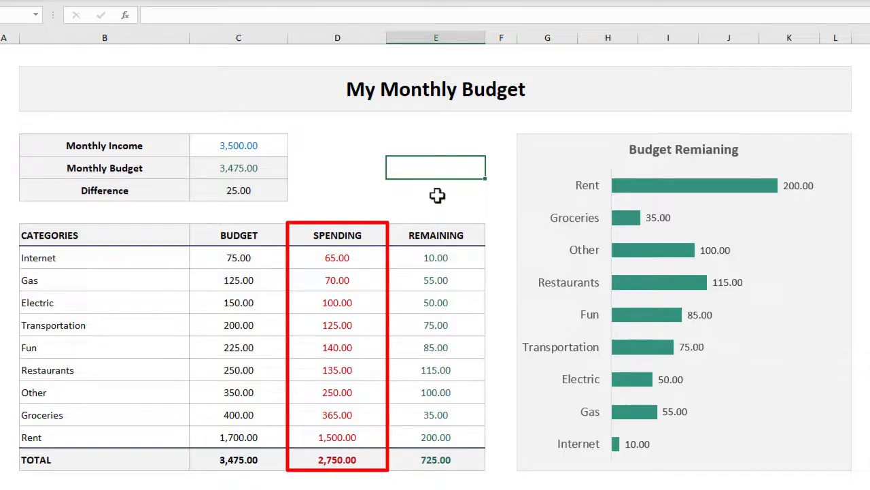
- Change the Gas spending to 85 and the Fun spending to 200
left_click(361, 282)
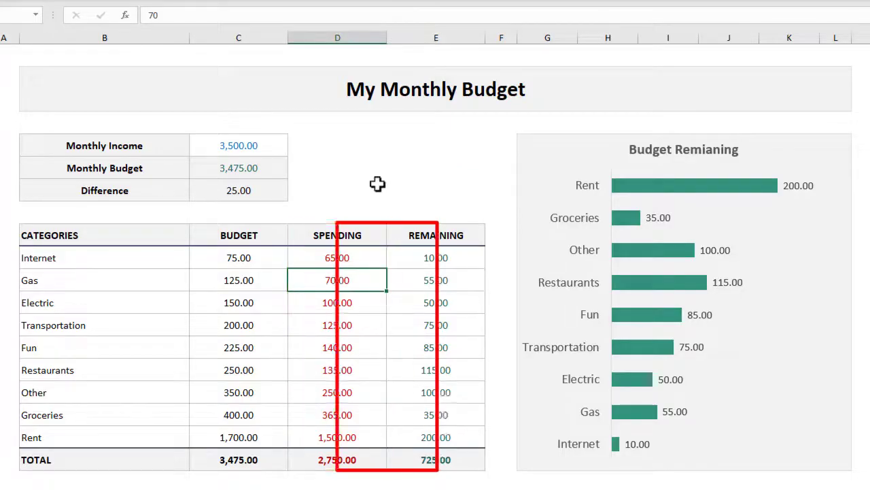
type("85")
key("Return")
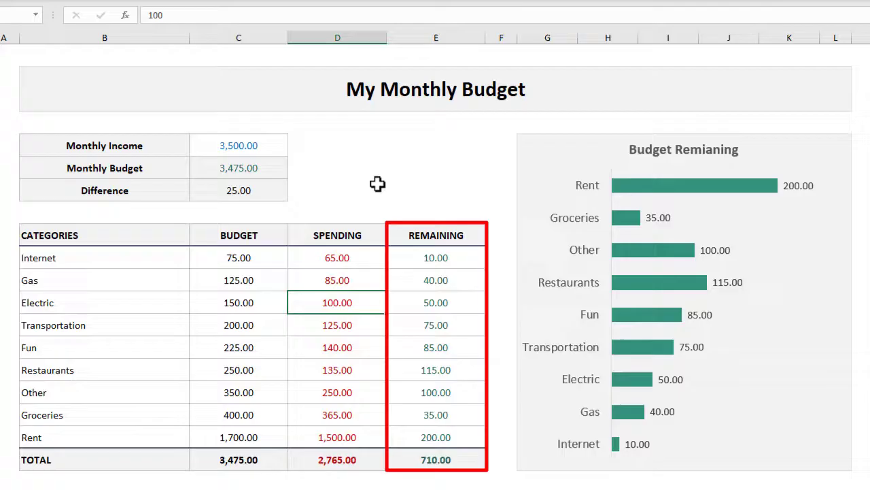
left_click(336, 348)
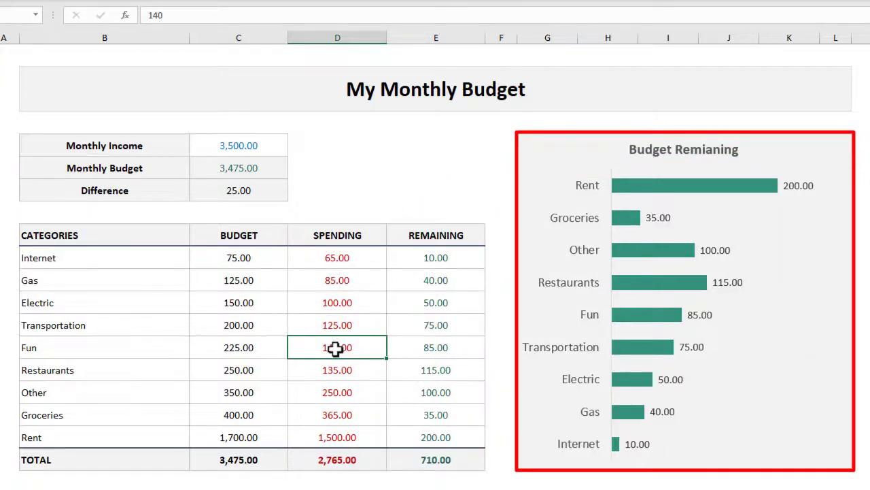
type("200")
key("Return")
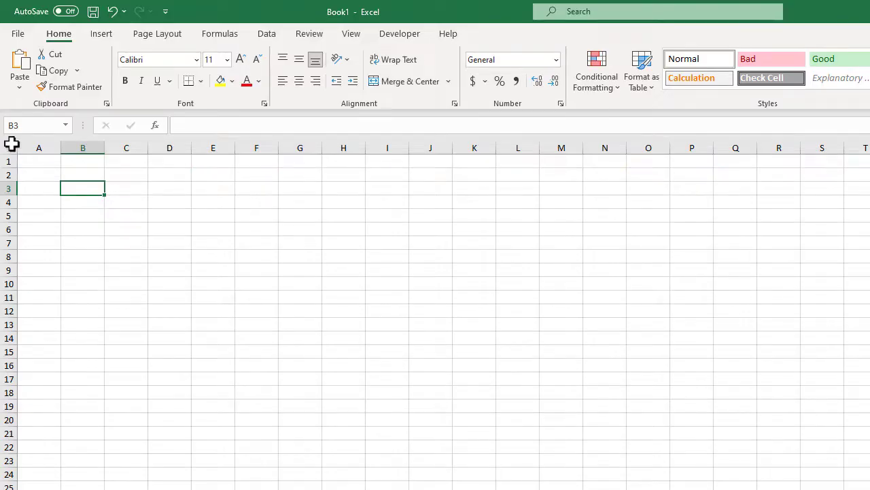
- Set the height of every row on the sheet to 25
left_click(12, 144)
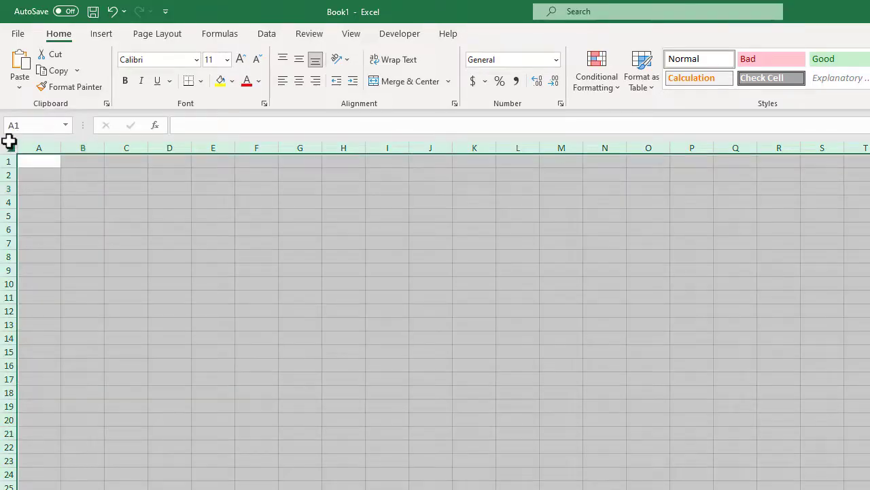
right_click(8, 176)
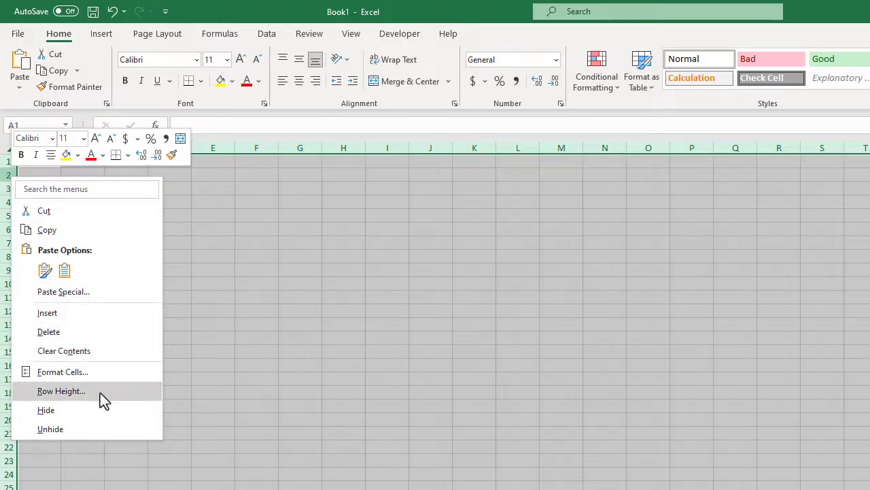
left_click(61, 391)
type("25")
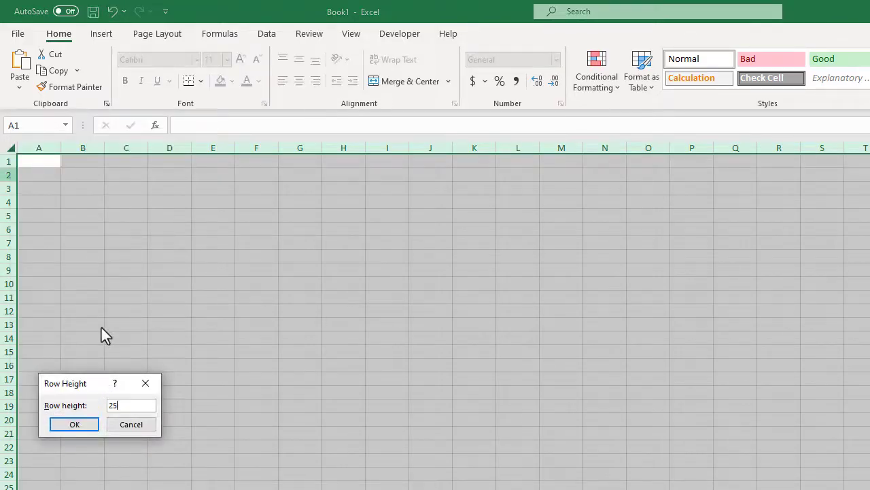
left_click(86, 425)
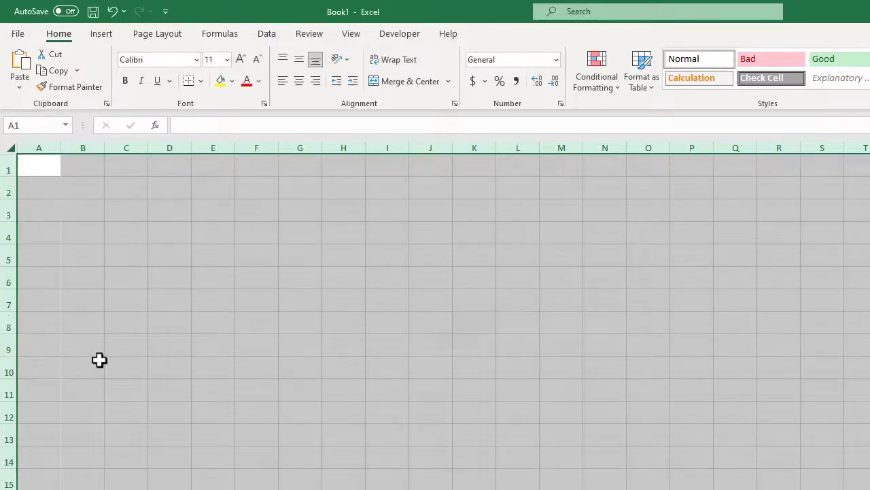
left_click(79, 193)
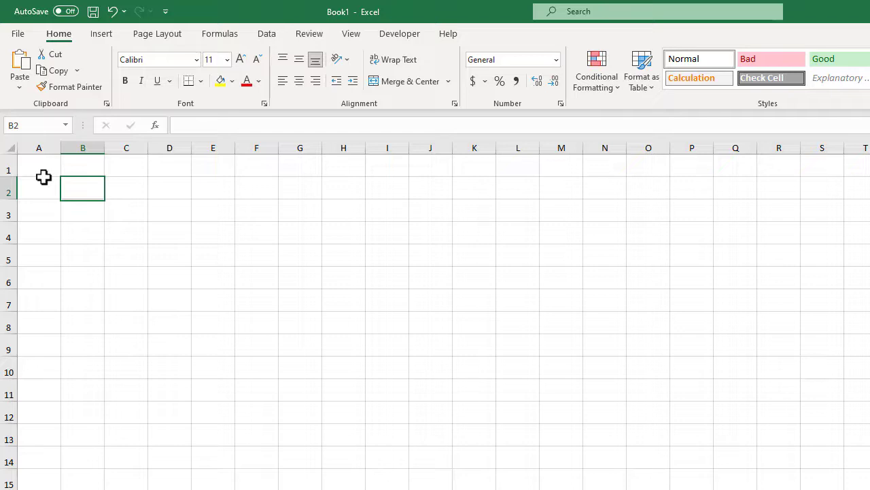
- Set the width of every column on the sheet to 20
left_click(8, 143)
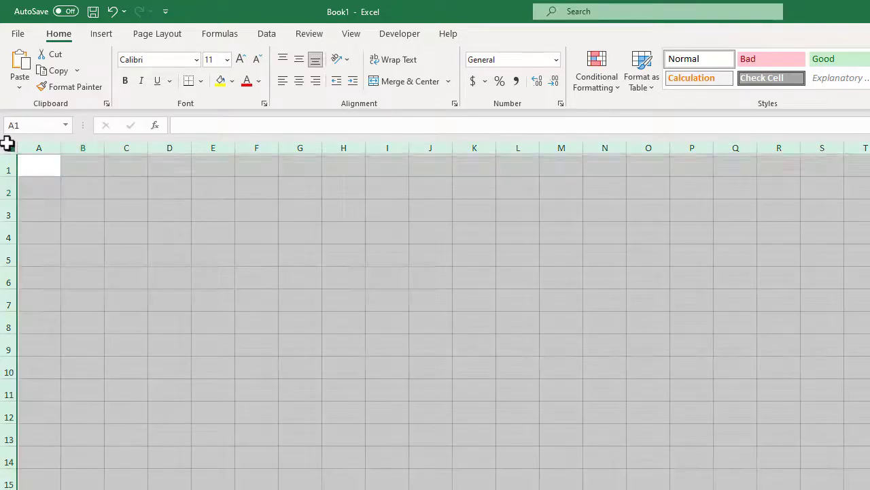
right_click(77, 138)
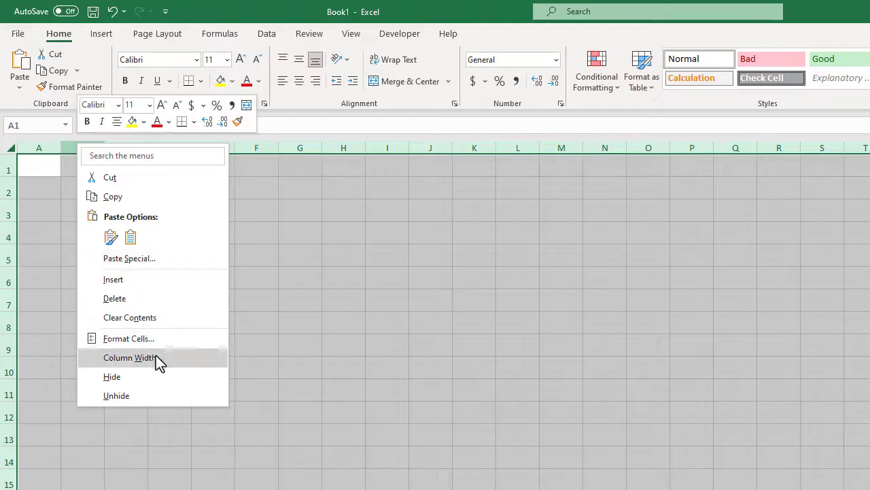
left_click(156, 356)
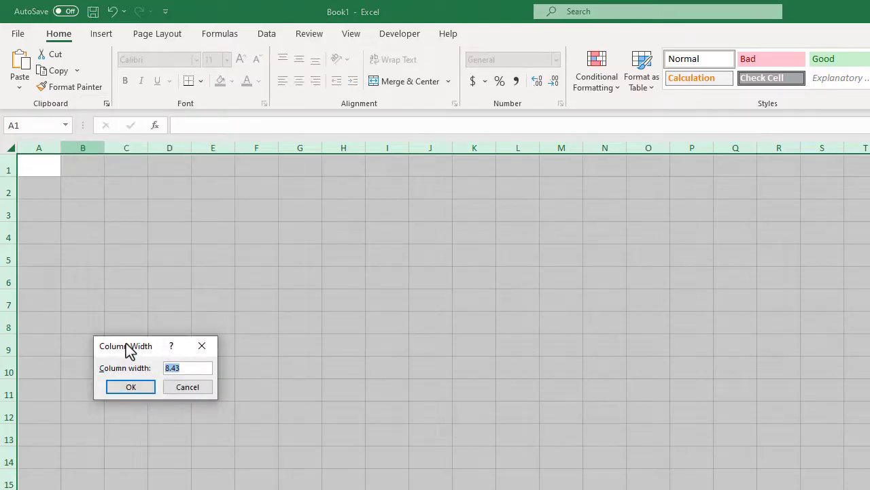
type("20")
left_click(149, 386)
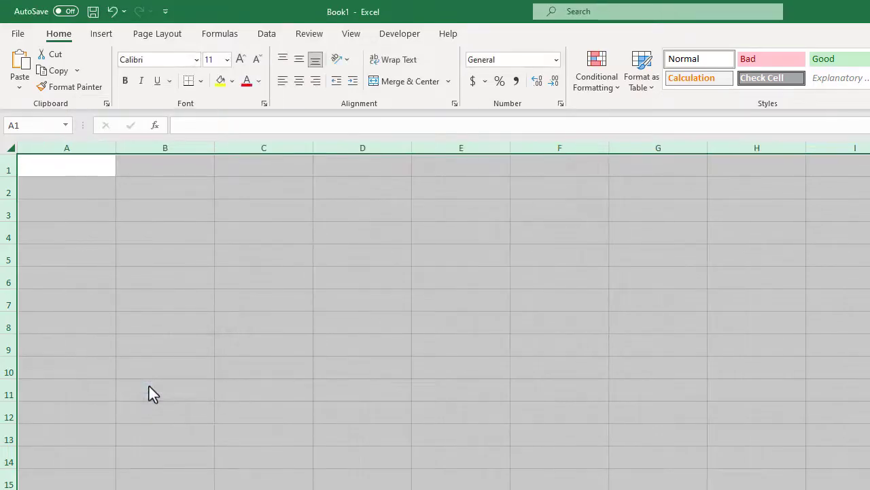
left_click(158, 205)
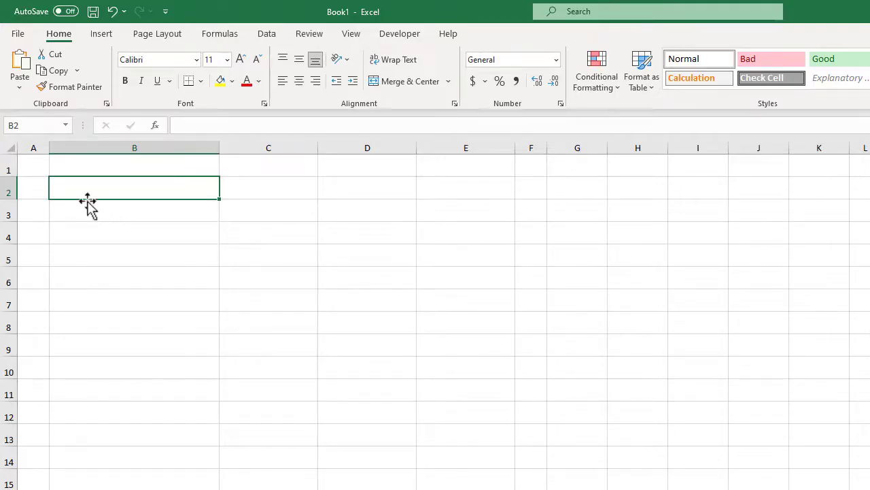
- Give the whole sheet 12-point text, centred vertically and horizontally
left_click(8, 144)
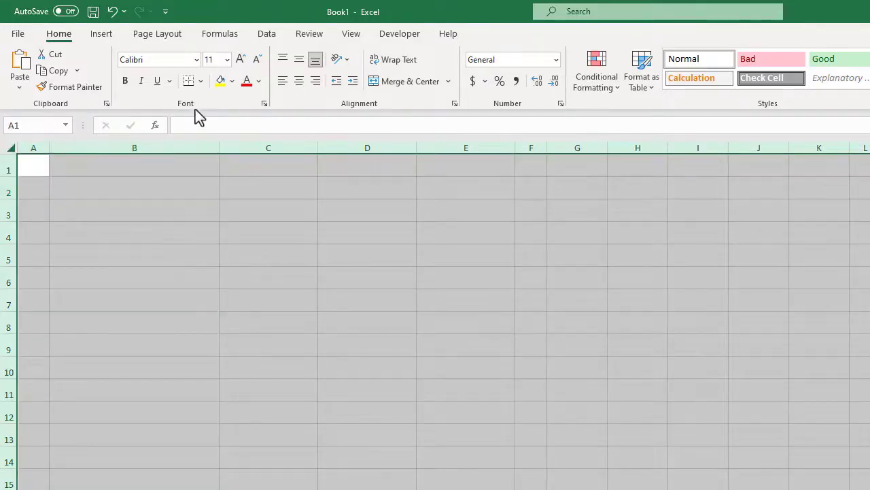
left_click(241, 59)
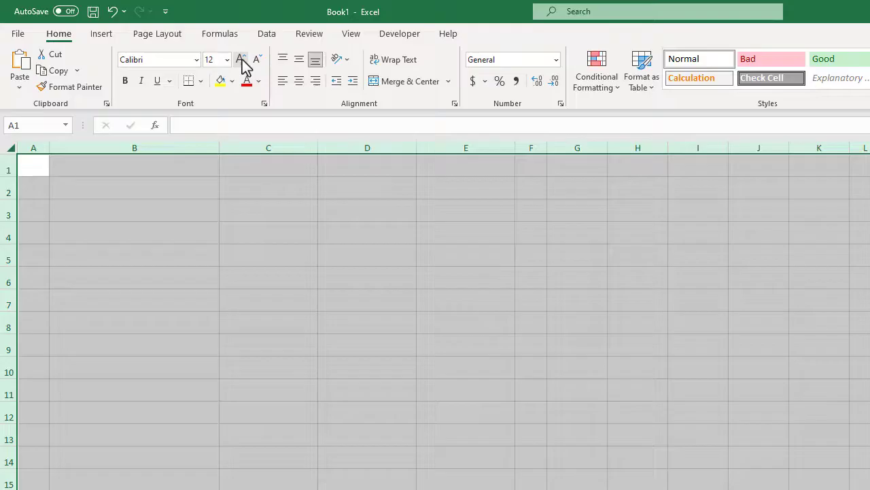
left_click(300, 61)
left_click(299, 81)
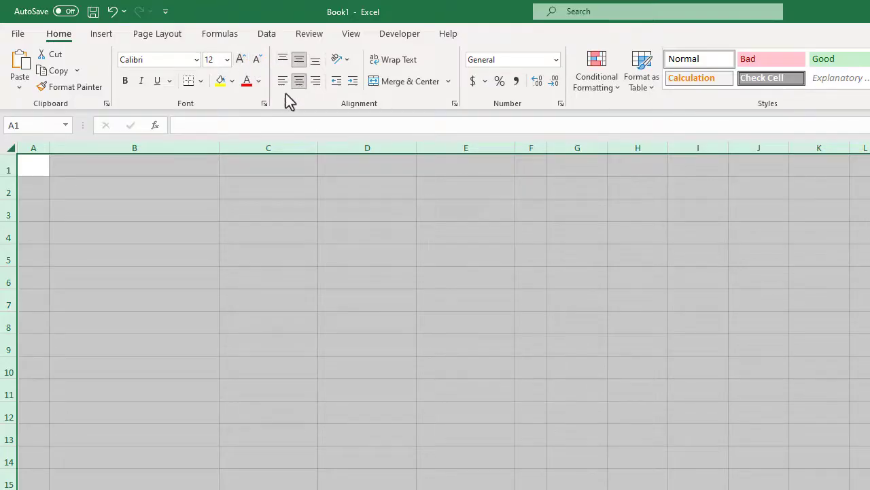
left_click(179, 191)
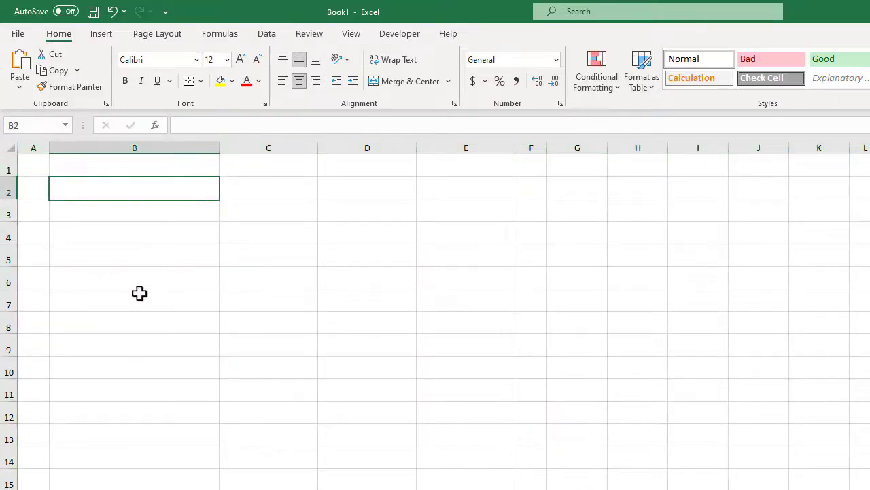
- Enter headers CATEGORIES, BUDGET, SPENDING and REMAINING across B9:E9
left_click(137, 327)
left_click(136, 342)
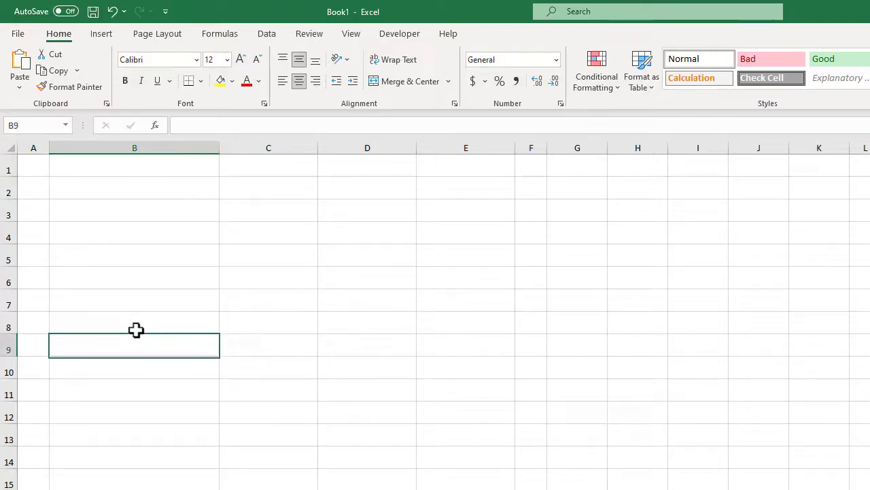
type("CATEG")
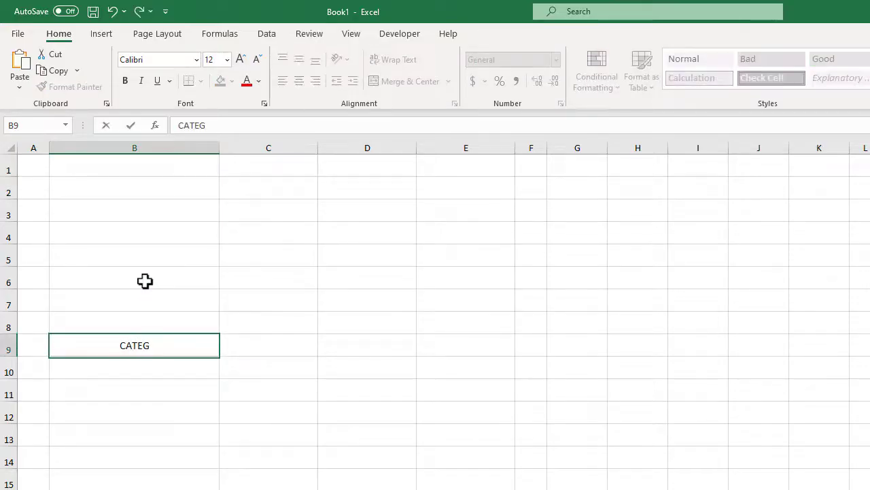
type("ORIES")
key("Tab")
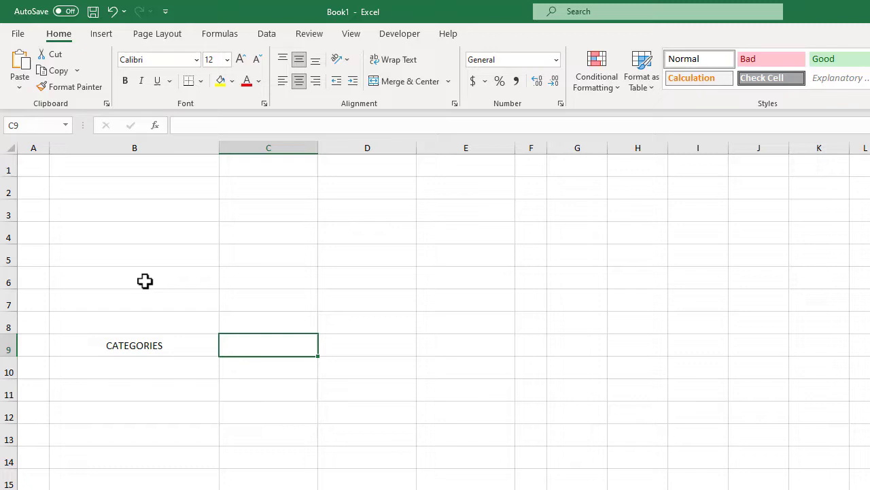
type("BUDGET")
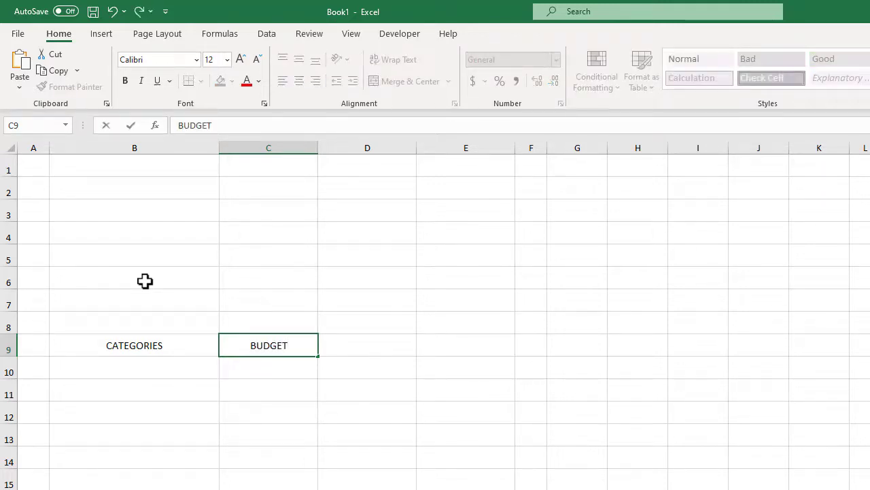
key("Tab")
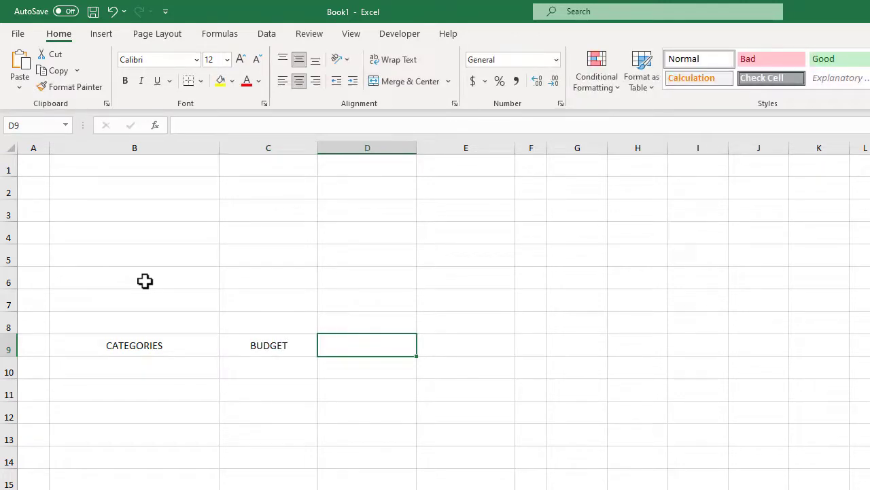
type("SPENDING")
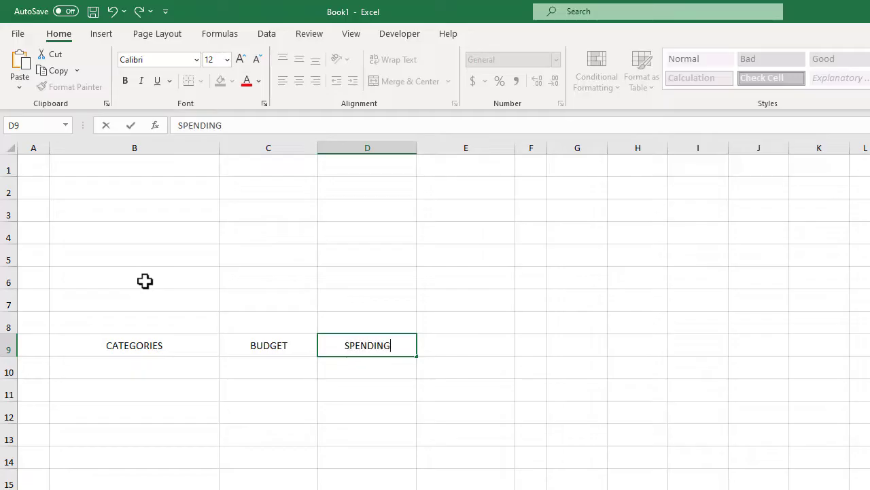
key("Tab")
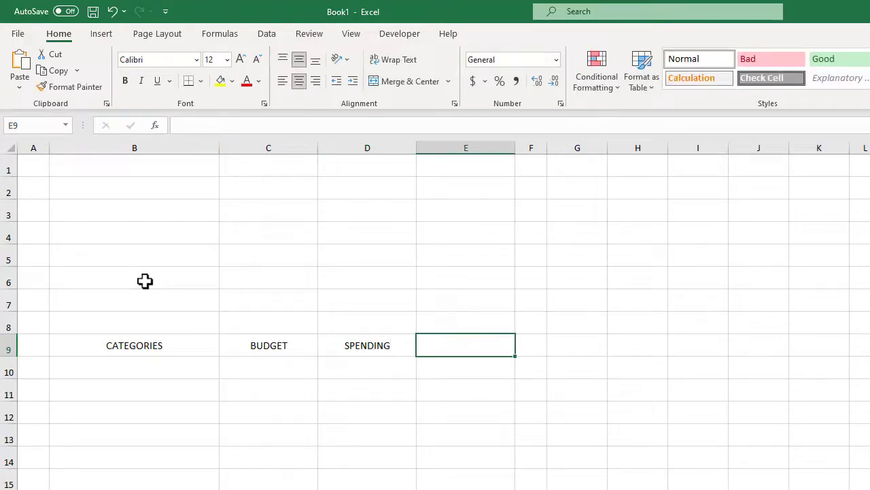
type("REMAINING")
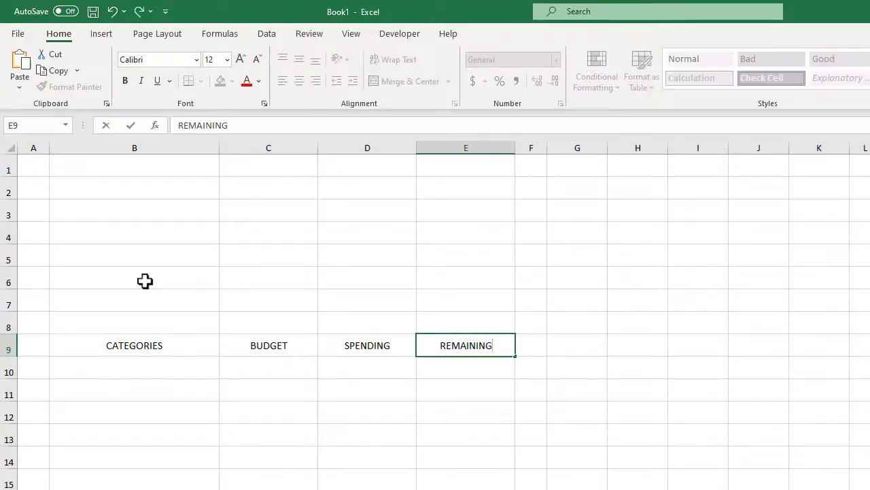
key("Tab")
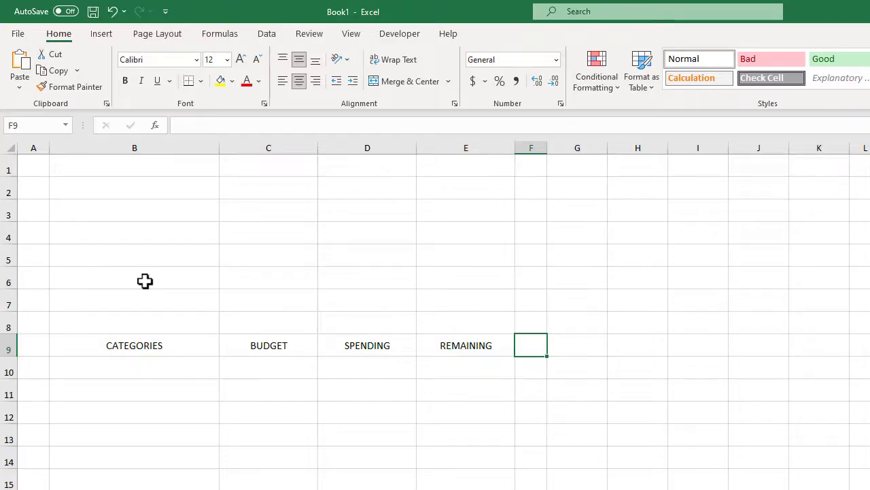
- Make the B9:E9 header row bold with a light grey fill
left_click(185, 345)
left_click_drag(185, 345, 447, 339)
key("ctrl+b")
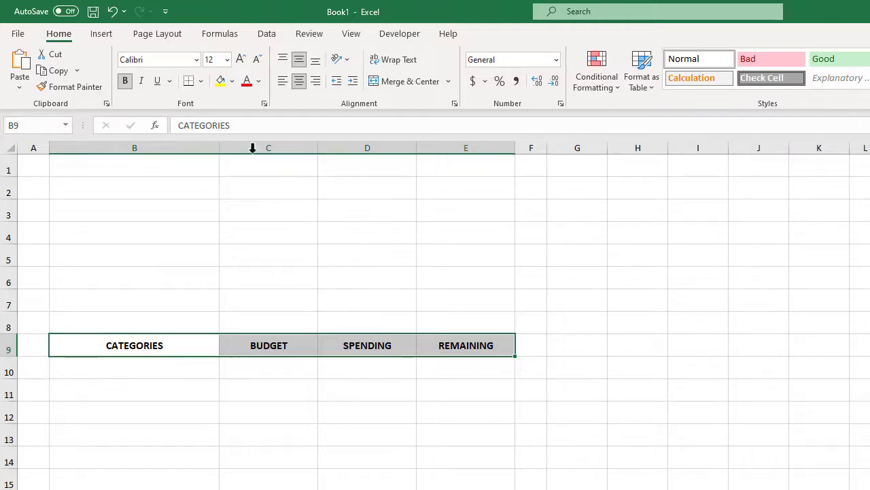
left_click(233, 85)
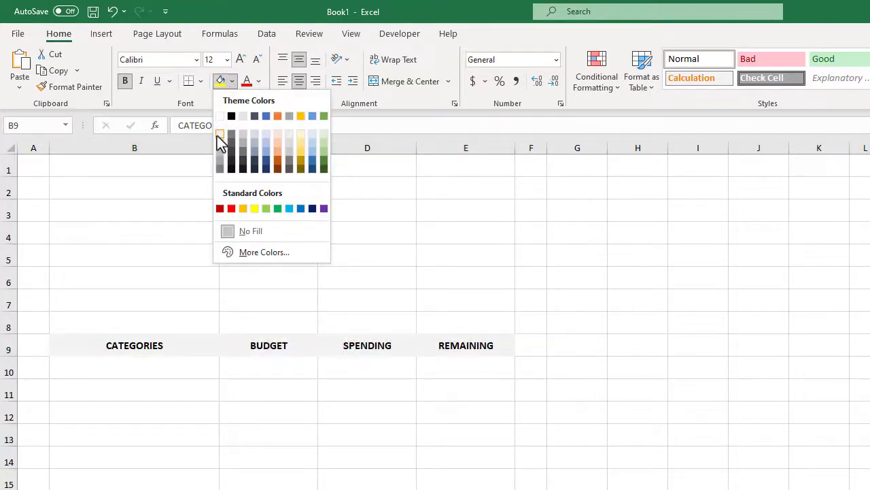
left_click(220, 135)
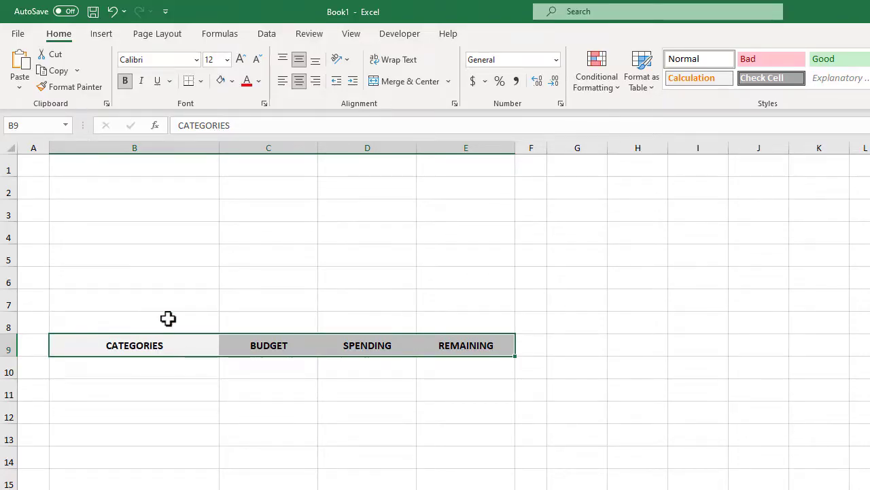
- Copy the header row to B19 and clear its text, keeping the shading
key("ctrl+c")
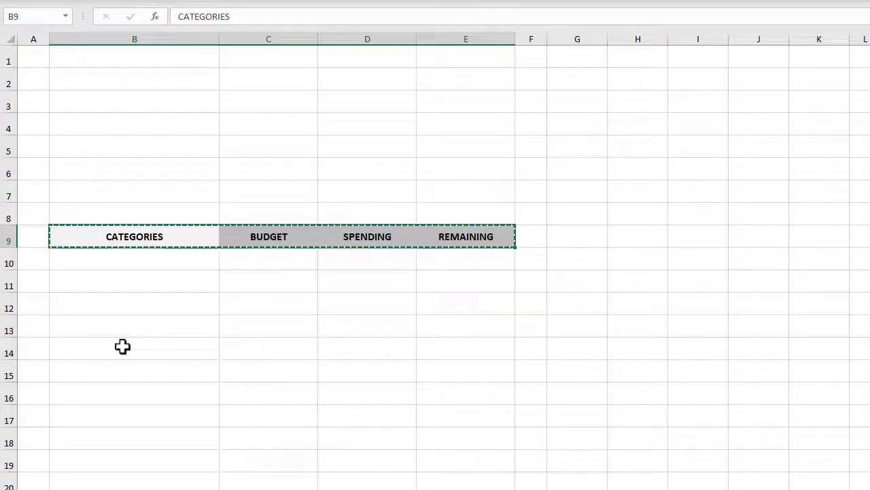
left_click(98, 341)
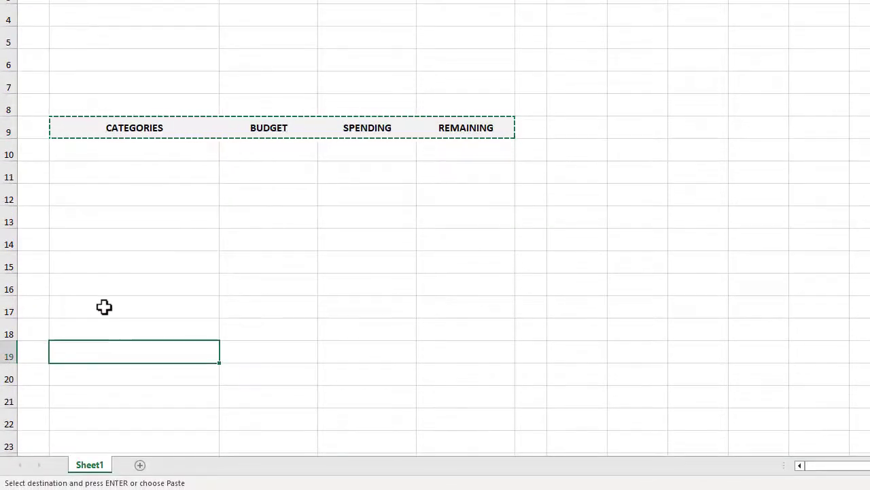
key("ctrl+v")
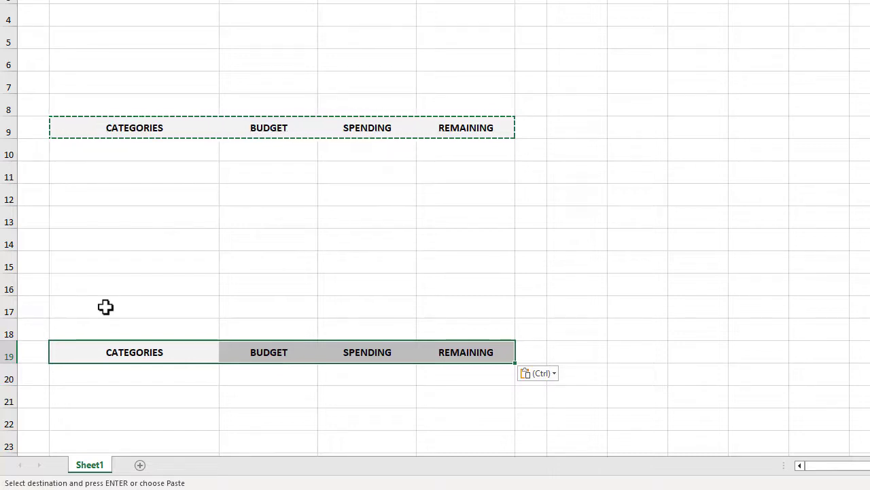
key("Delete")
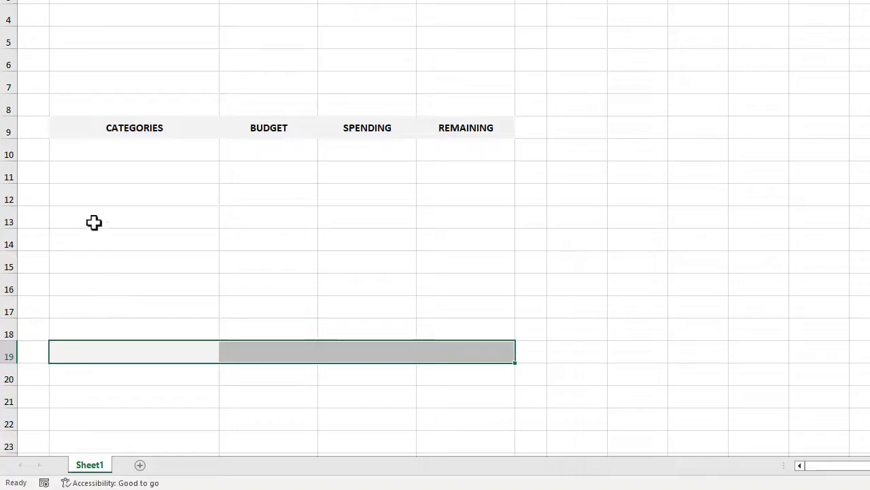
- Add grey outline and inside borders to the table range B9:E19
left_click_drag(83, 134, 341, 311)
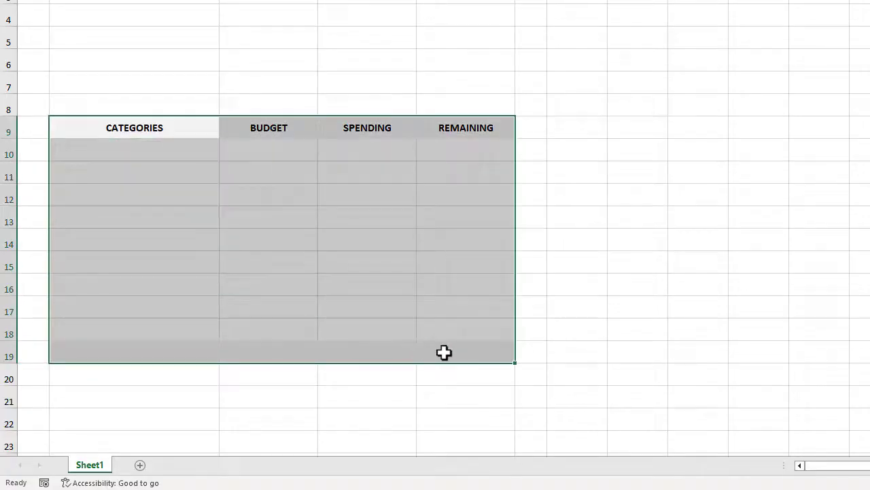
left_click_drag(444, 351, 439, 346)
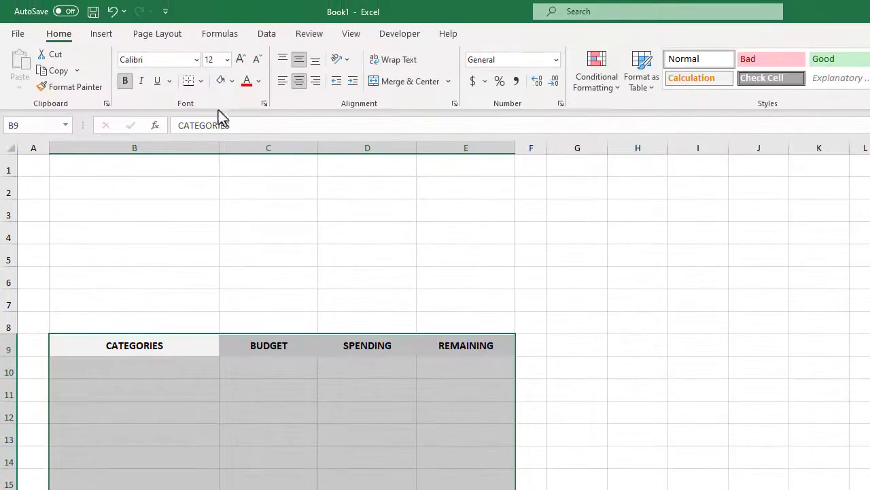
left_click(202, 82)
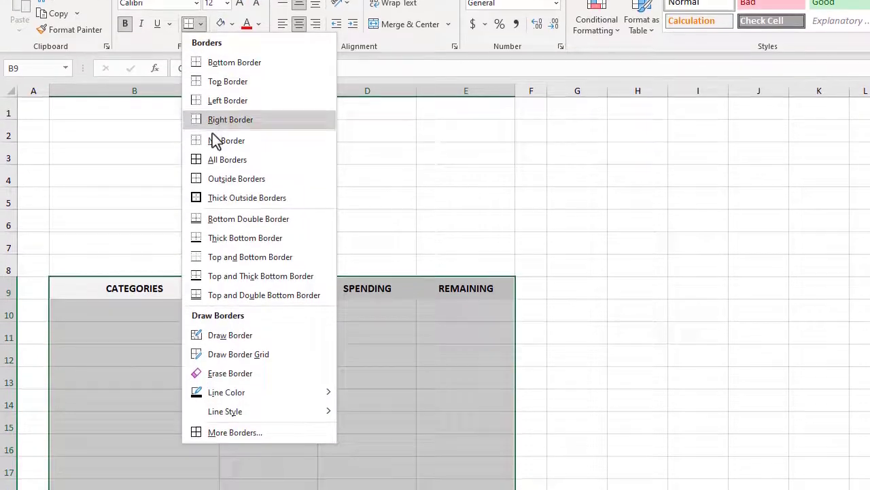
left_click(236, 417)
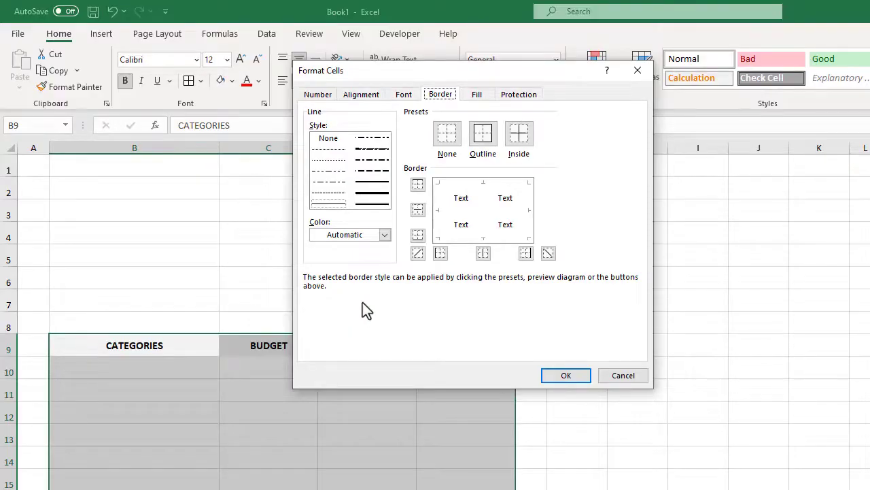
left_click(385, 234)
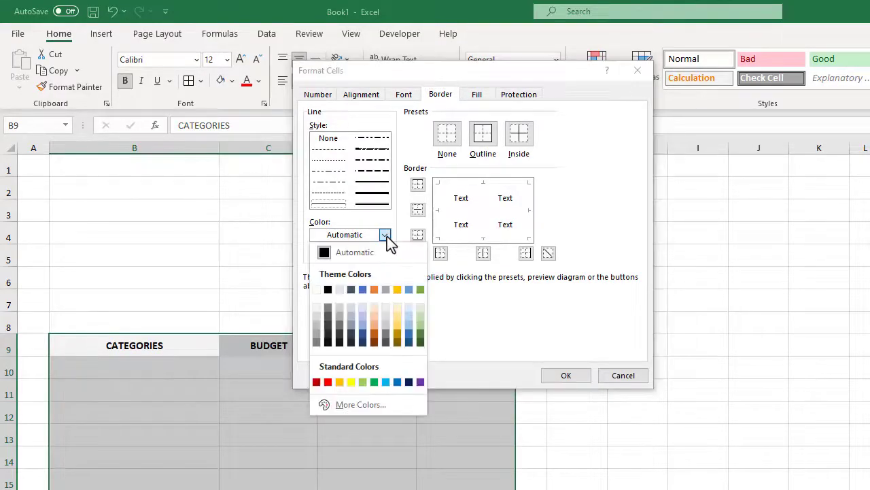
left_click(315, 325)
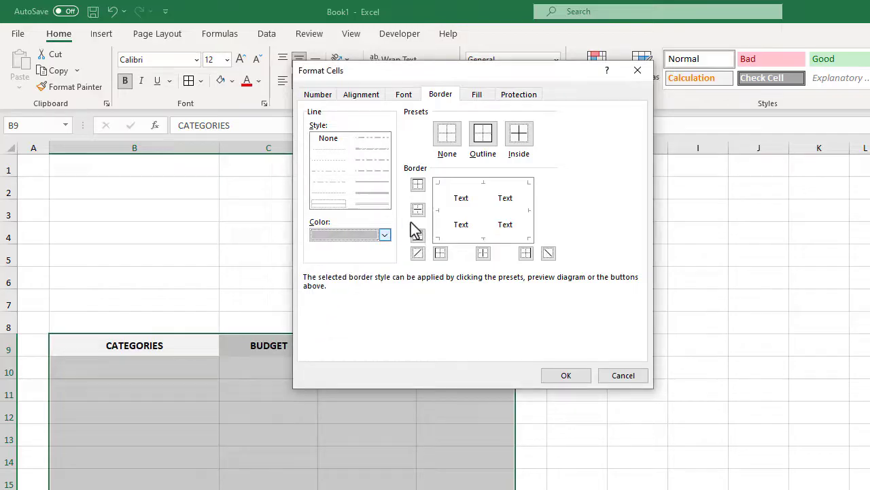
left_click(483, 135)
left_click(523, 138)
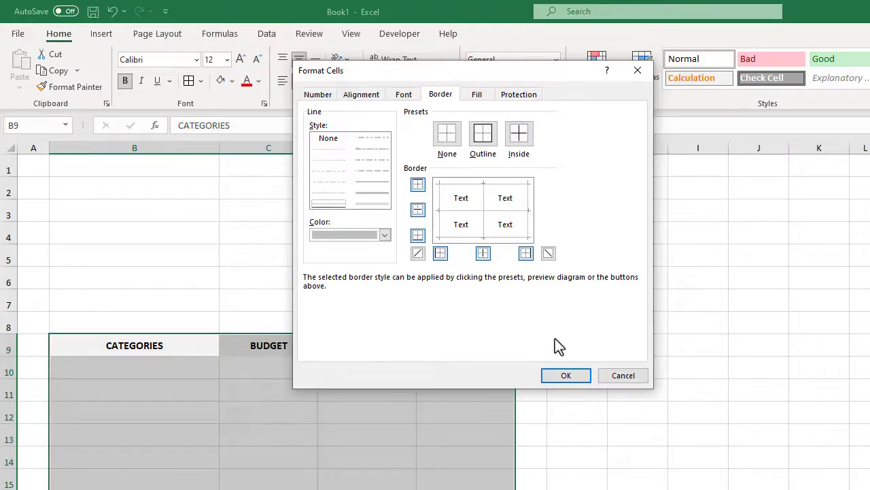
left_click(556, 375)
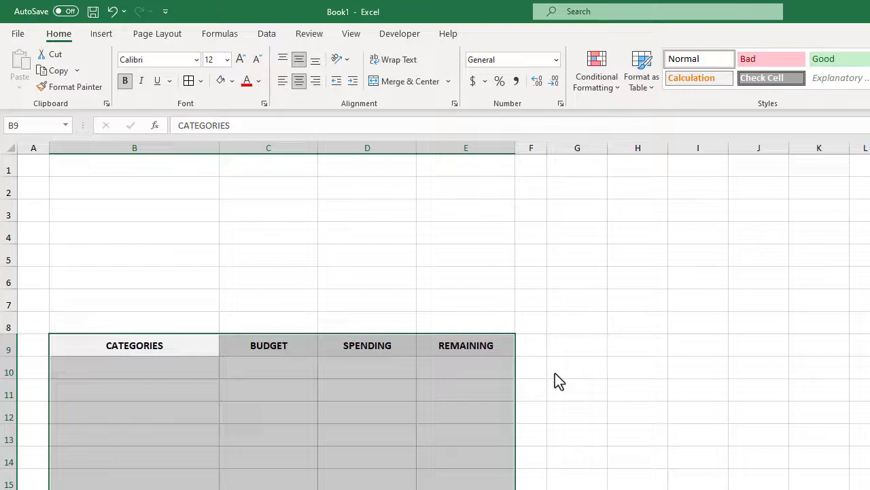
left_click(556, 372)
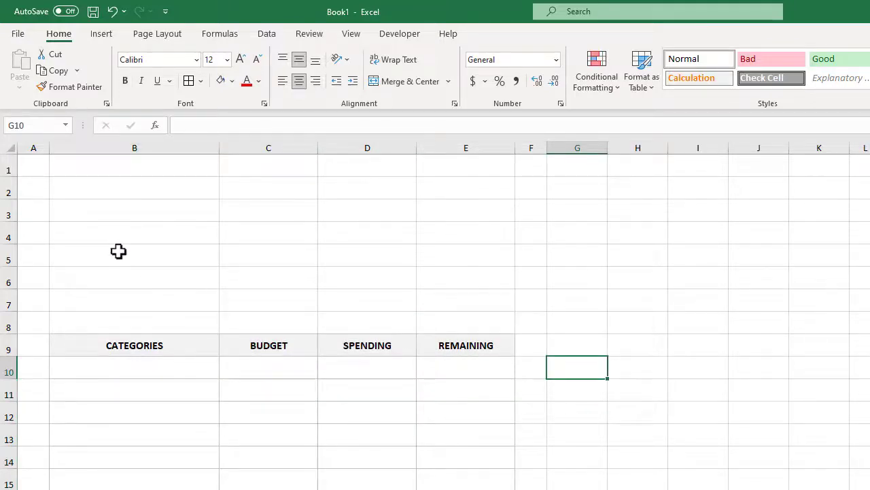
- Give B5:C7 solid light grey outline and inside borders
left_click_drag(119, 251, 249, 300)
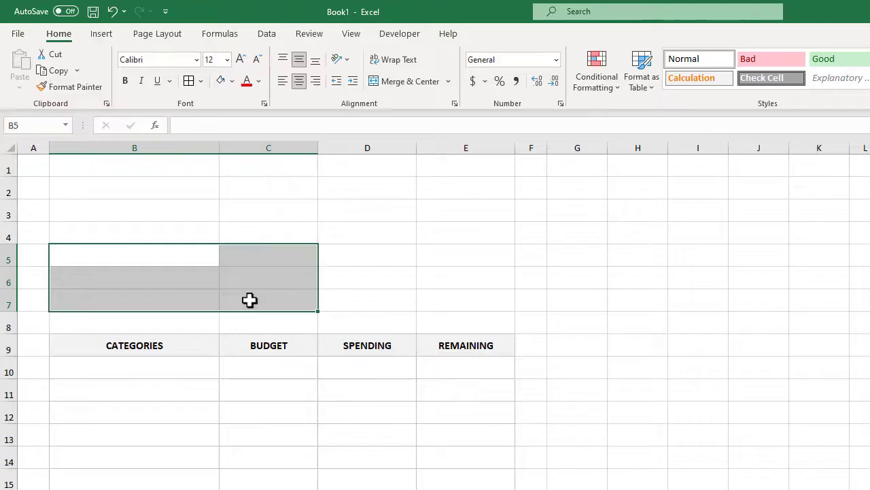
left_click(188, 81)
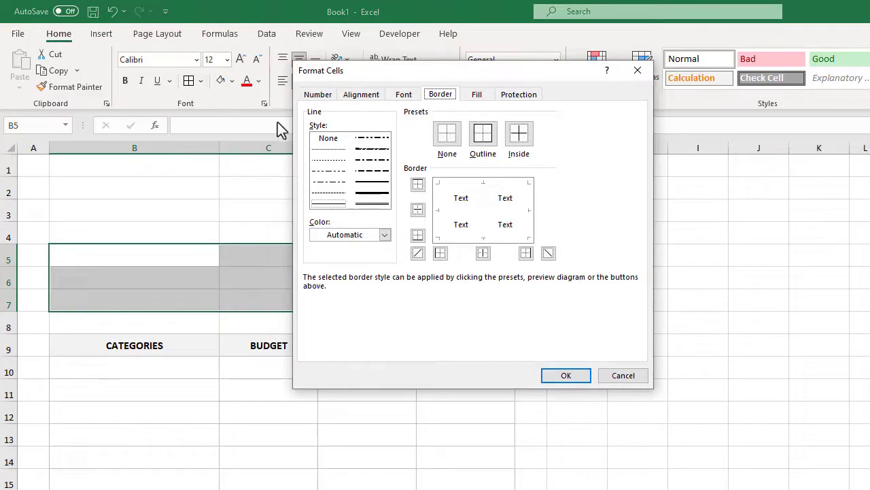
left_click(381, 194)
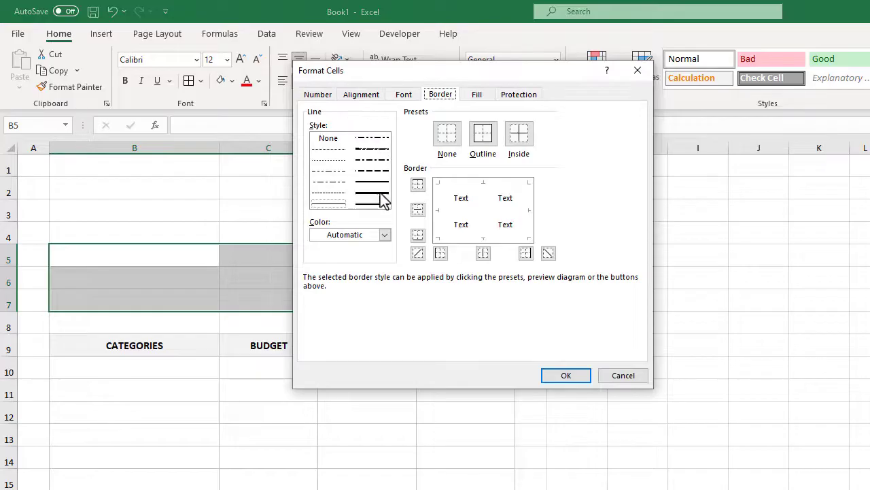
left_click(384, 234)
left_click(313, 326)
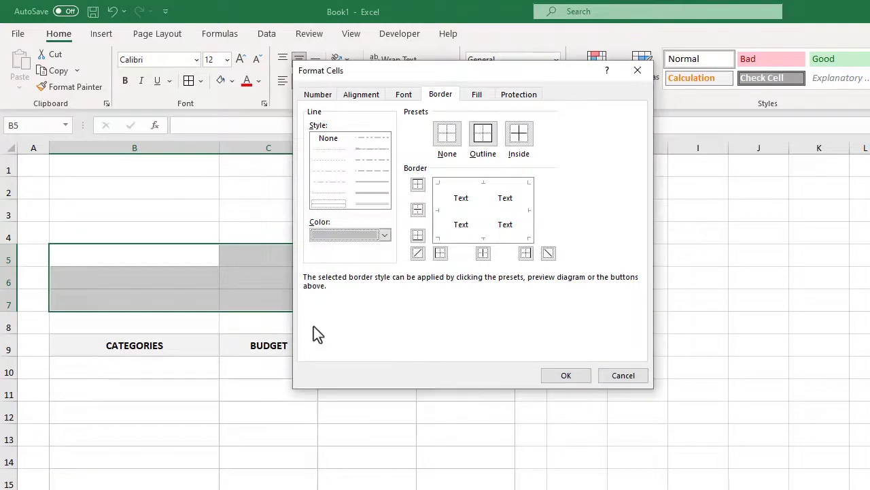
left_click(485, 139)
left_click(520, 140)
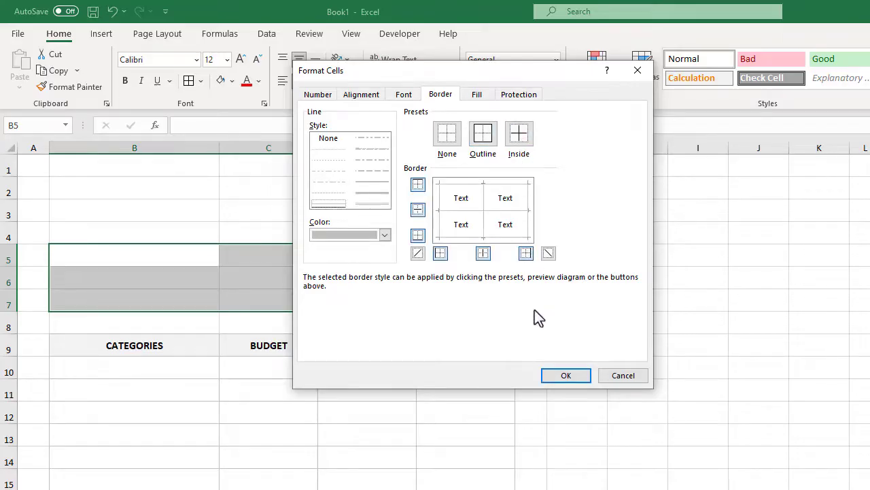
left_click(551, 376)
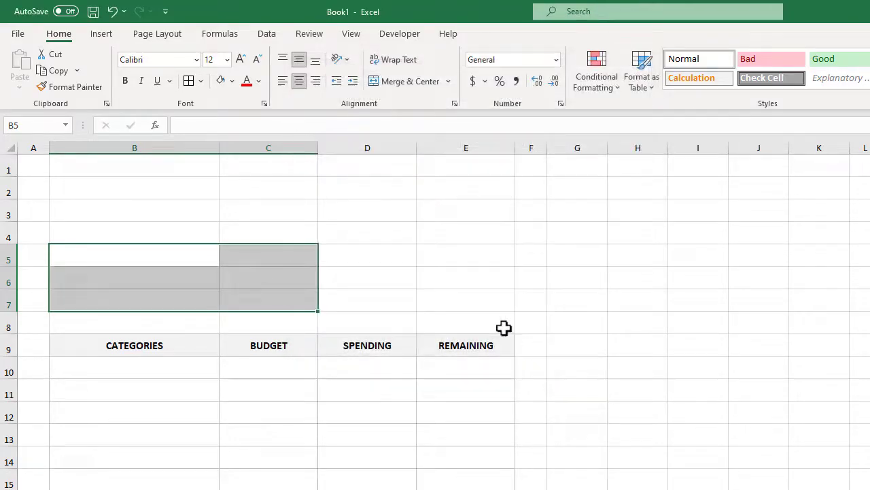
left_click(465, 285)
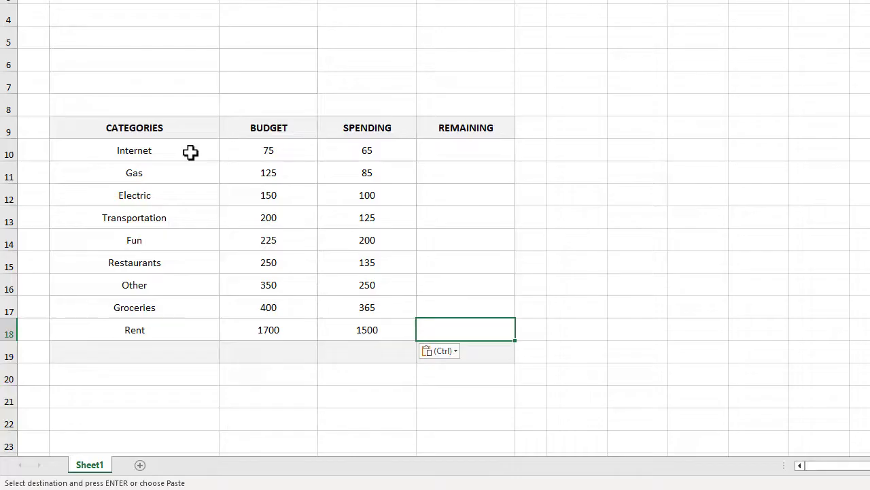
- Left-align the CATEGORIES column header and category names
left_click_drag(154, 133, 117, 350)
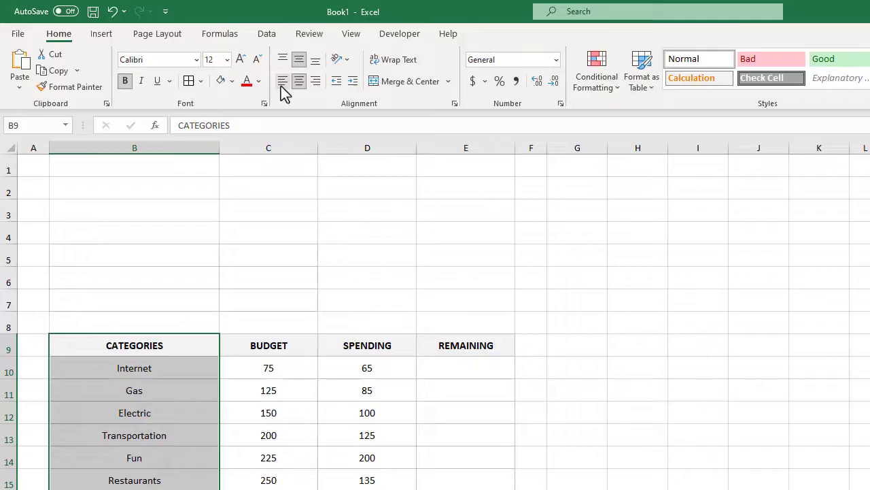
left_click(282, 82)
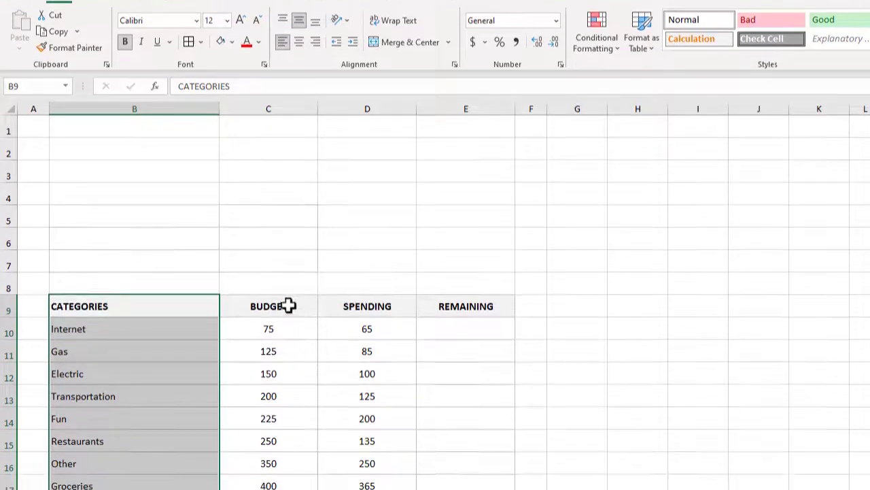
- Format C9:E19 as Number with 2 decimals and a 1000 separator
left_click_drag(286, 345, 433, 488)
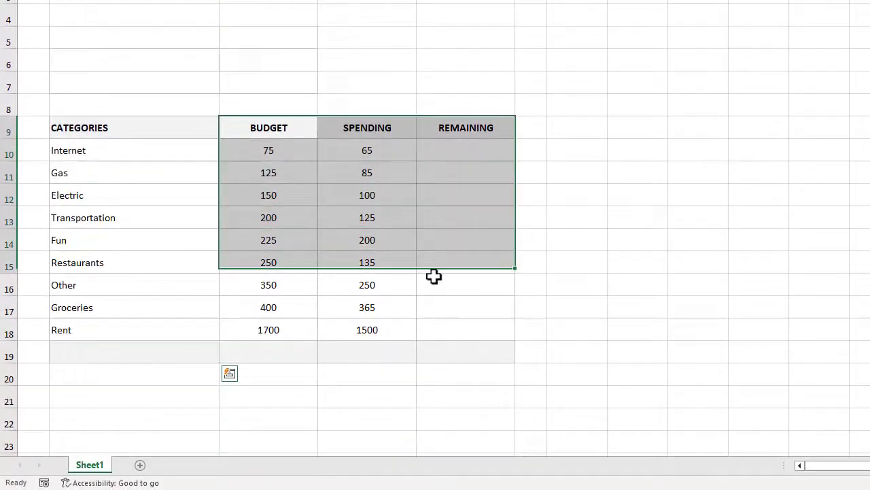
left_click_drag(434, 276, 449, 340)
right_click(449, 340)
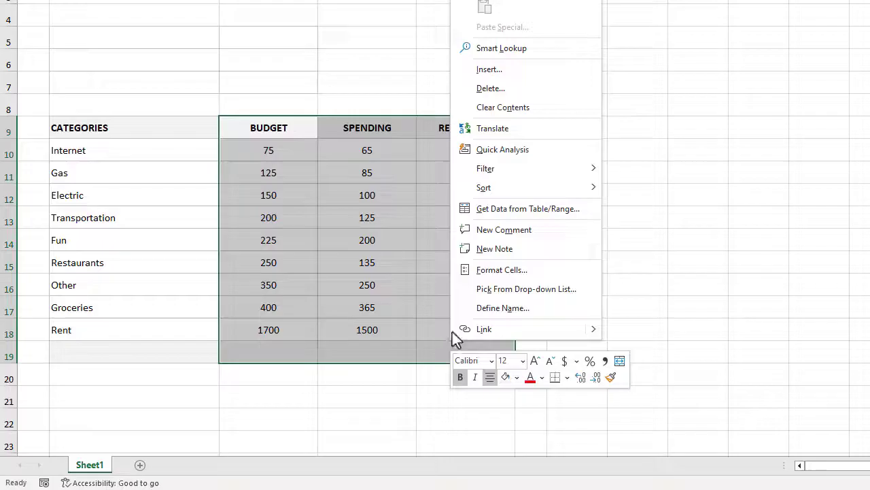
left_click(492, 270)
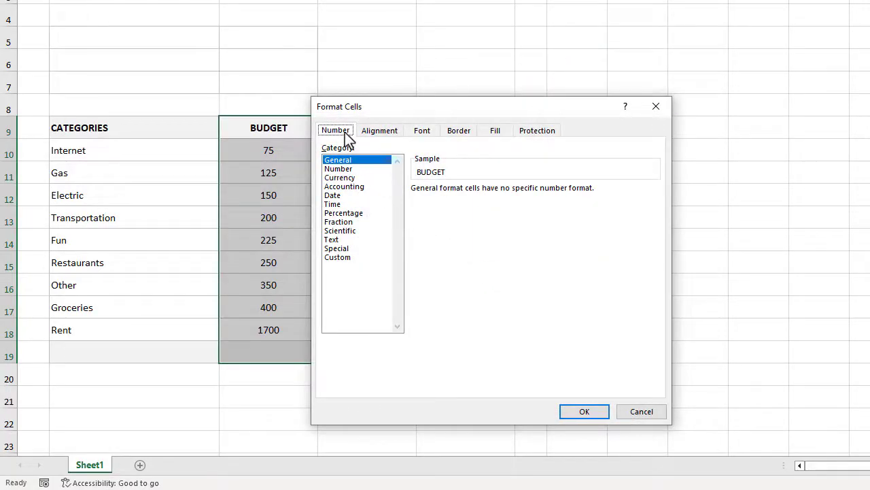
left_click(344, 170)
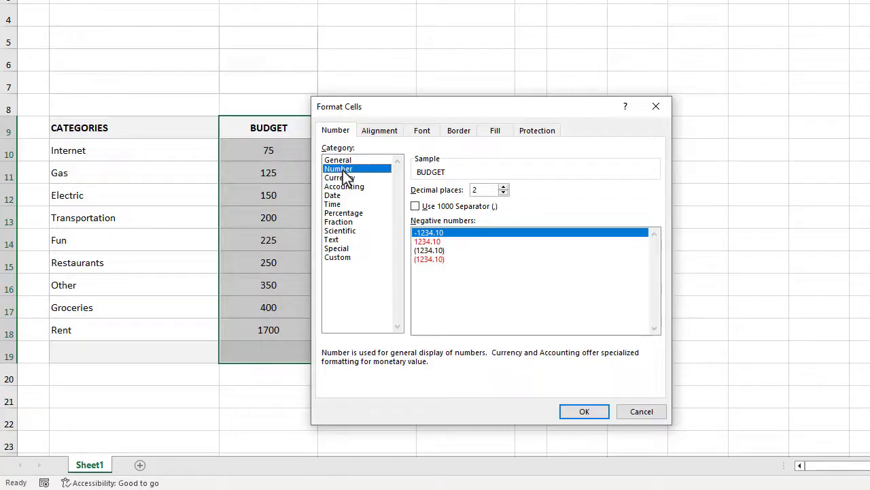
left_click(415, 206)
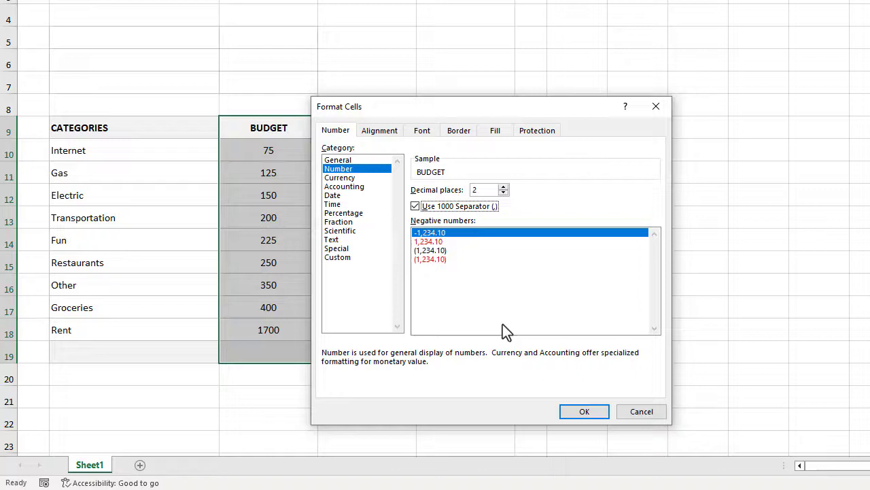
left_click(577, 412)
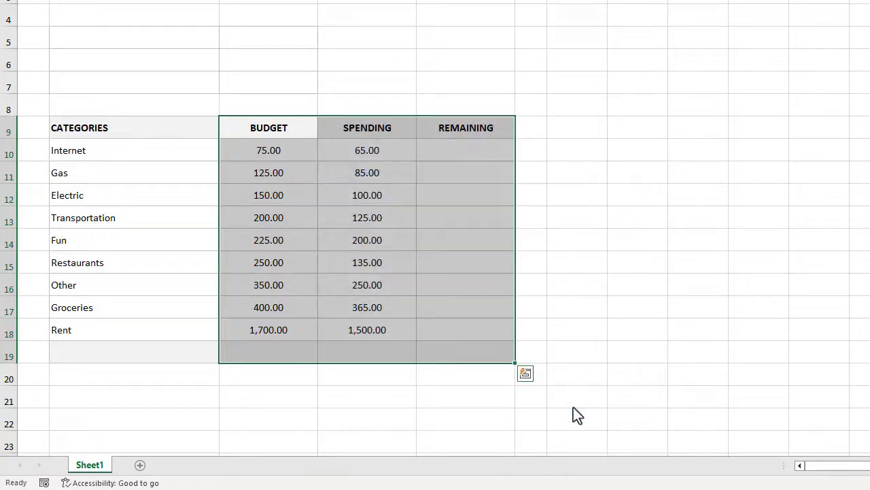
left_click(573, 355)
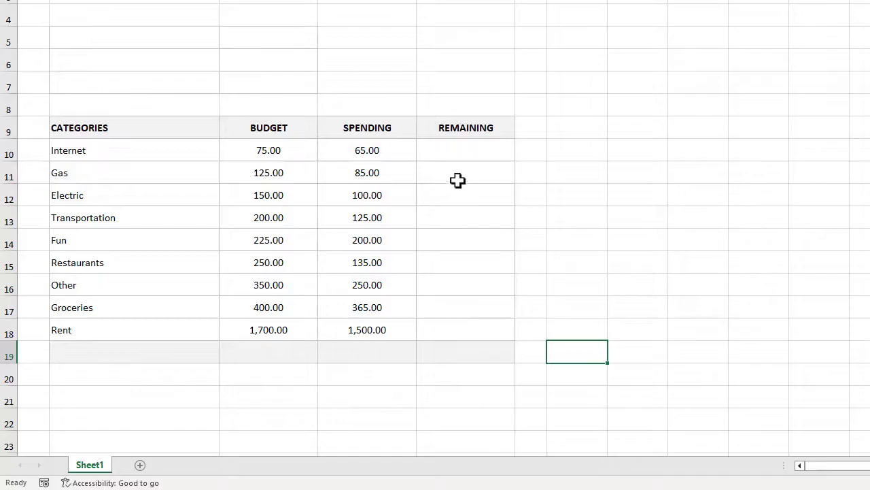
- Enter =C10-D10 in E10 and fill it down to E18 for Rent
left_click(449, 151)
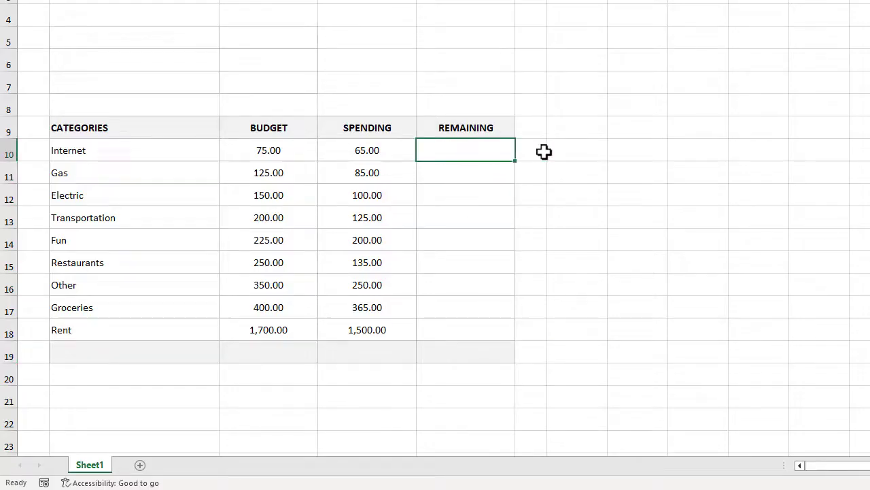
type("=")
left_click(279, 155)
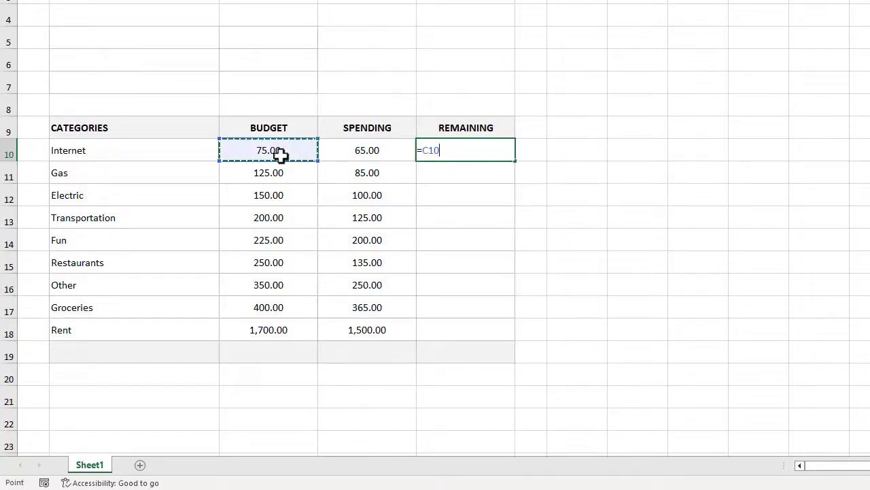
type("-")
left_click(342, 150)
key("Return")
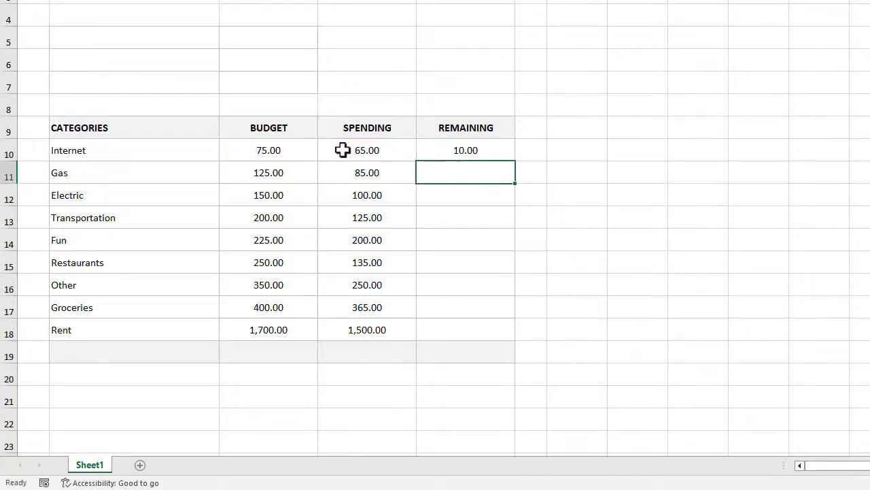
left_click(443, 150)
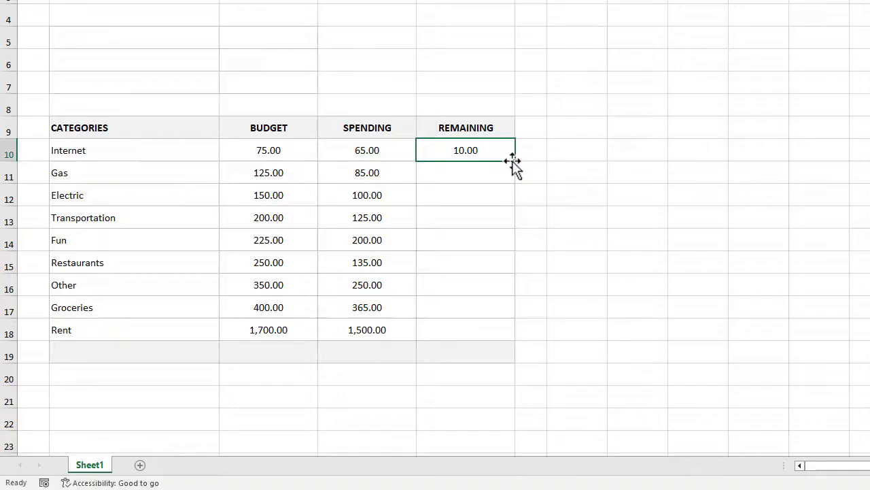
left_click_drag(515, 161, 519, 334)
left_click(564, 291)
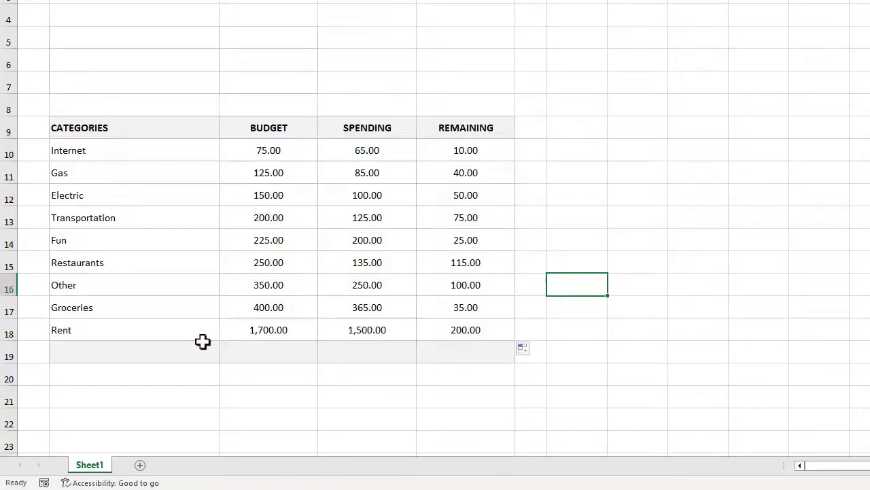
- Label B19 'TOTAL' and sum the budget column with =SUM(C10:C18), giving 3,475.00
left_click(156, 352)
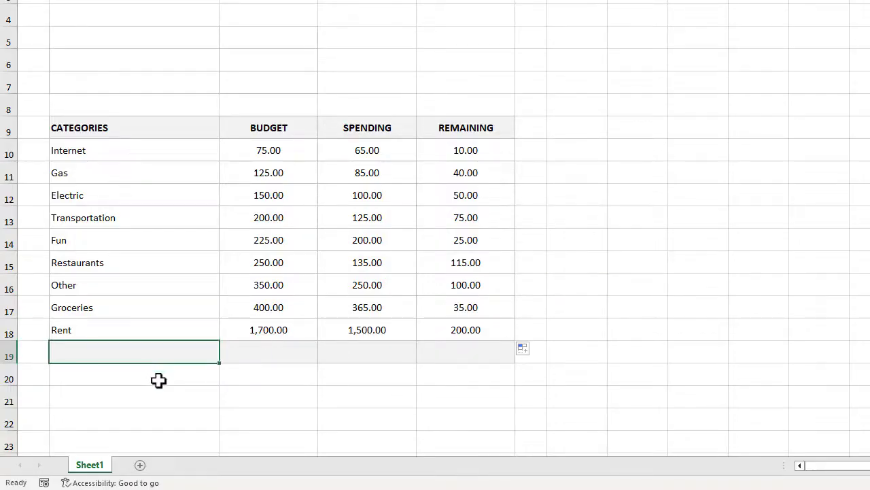
type("TOTAL")
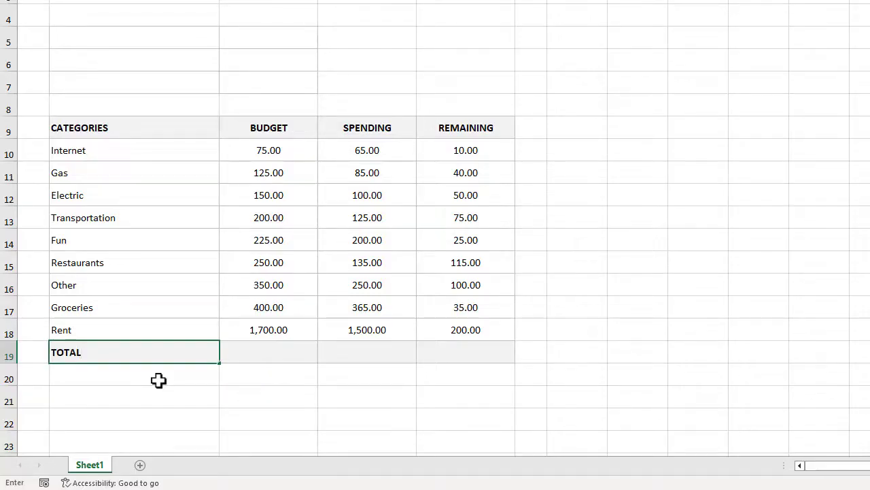
key("Tab")
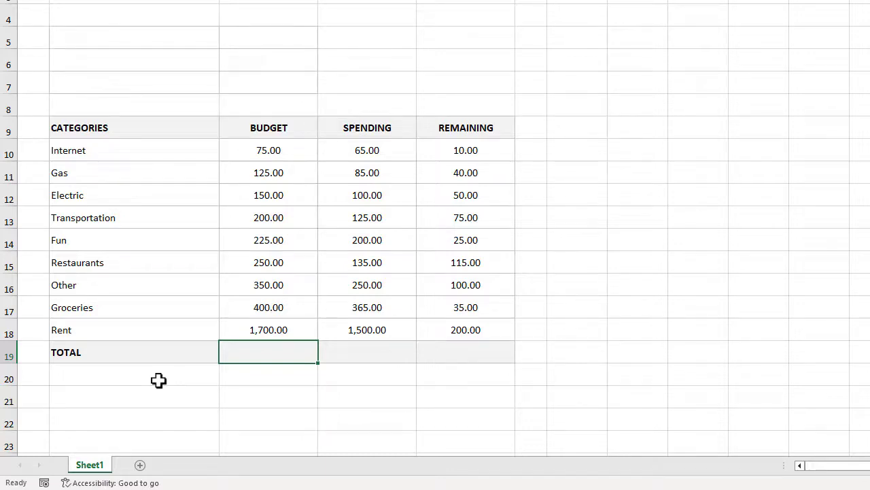
type("=sum")
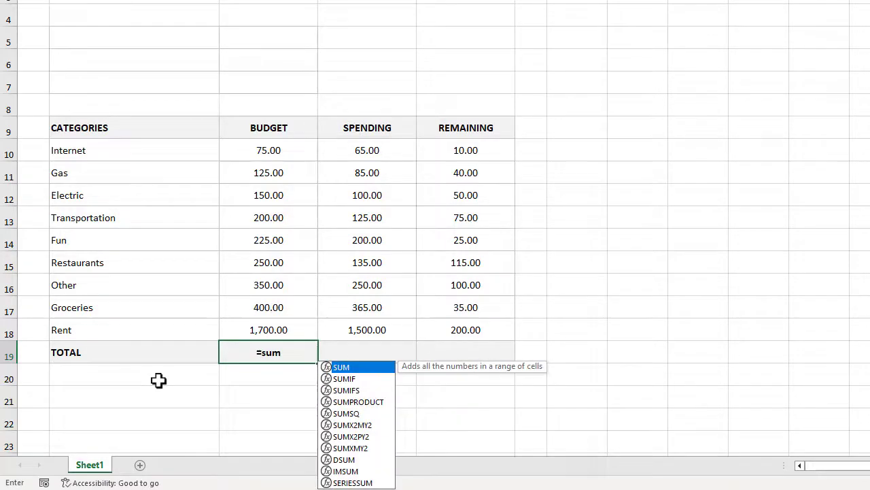
key("Tab")
left_click_drag(255, 150, 245, 332)
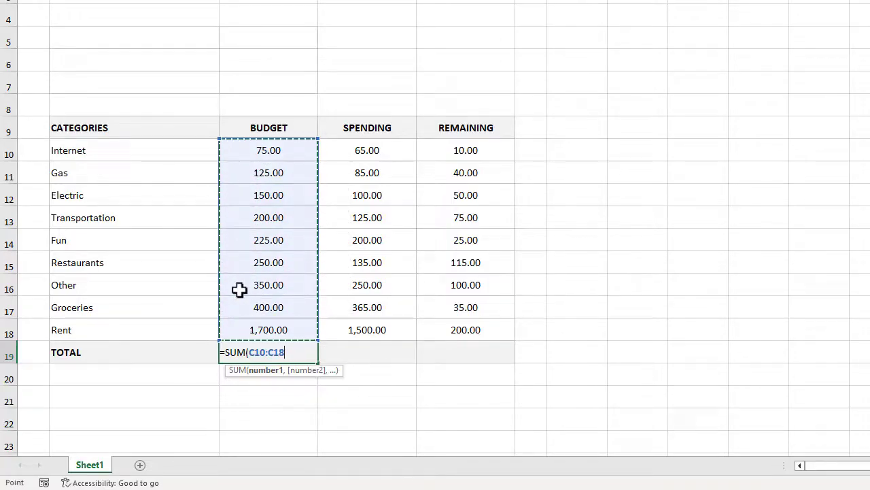
type(")")
key("Return")
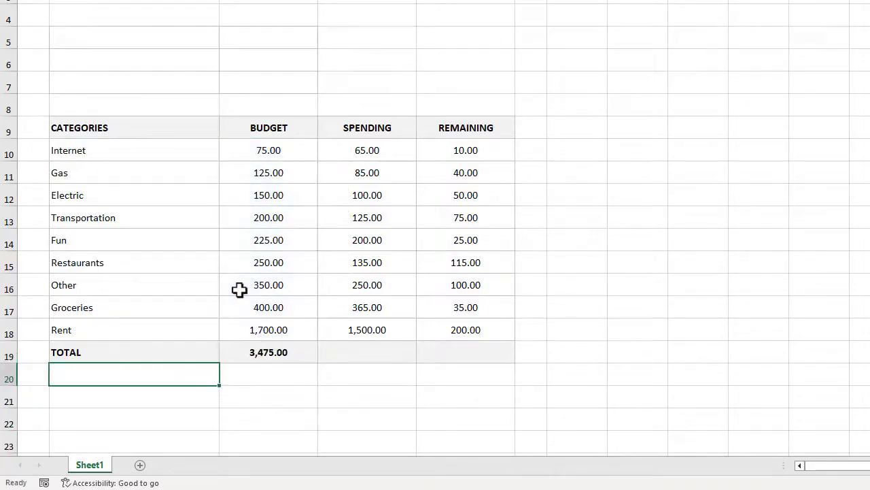
- Fill the total formula across to Spending (2,825.00) and Remaining (650.00)
left_click(244, 349)
left_click_drag(318, 364, 480, 354)
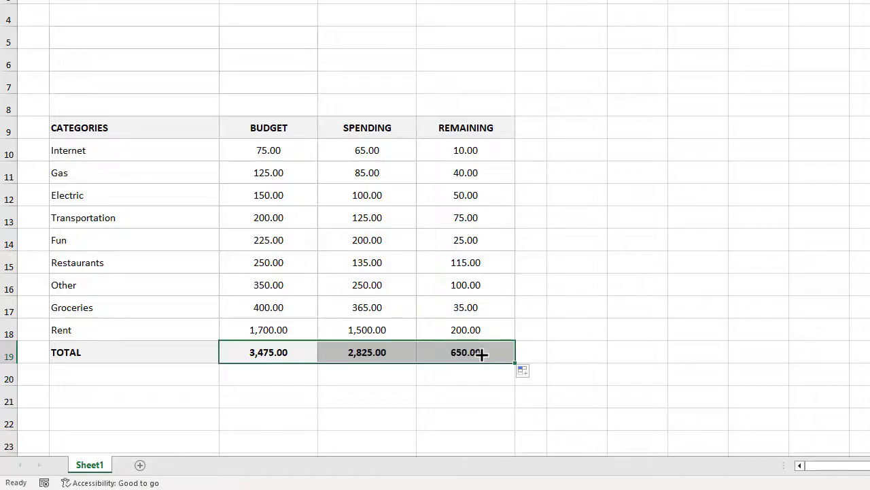
left_click(572, 325)
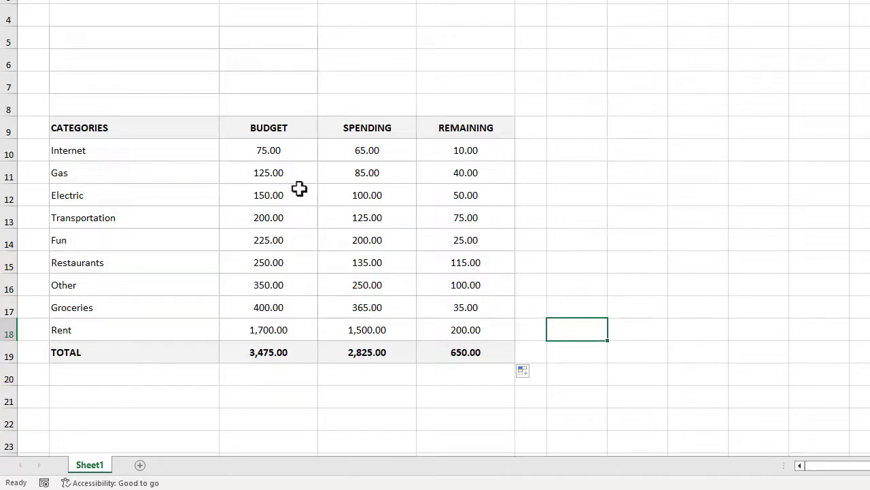
- Colour the spending figures D10:D19, including the 2,825.00 total, dark red
left_click_drag(350, 150, 346, 353)
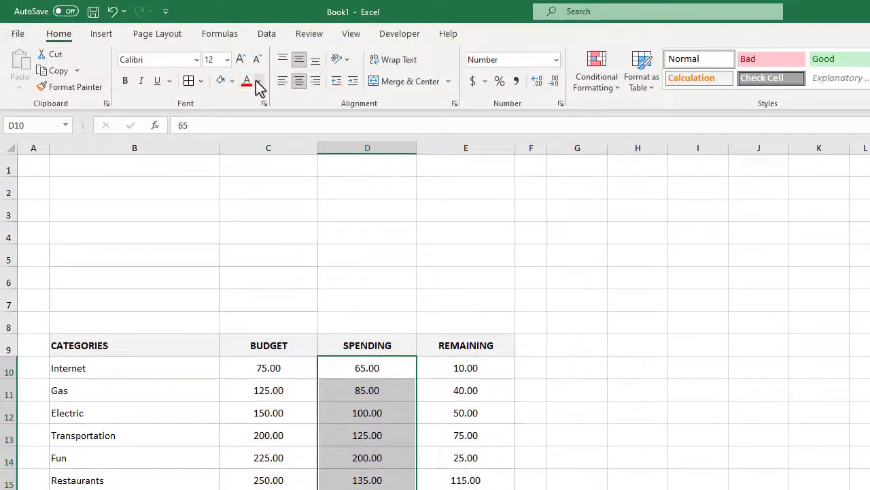
left_click(259, 82)
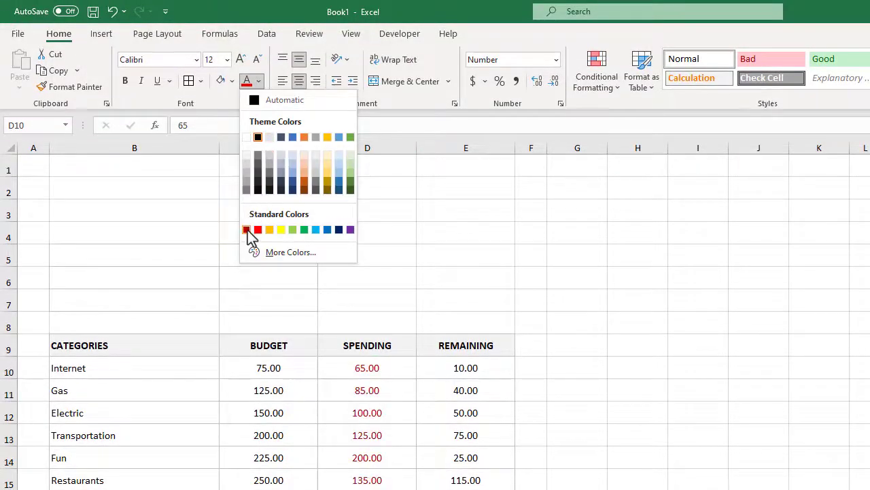
left_click(246, 230)
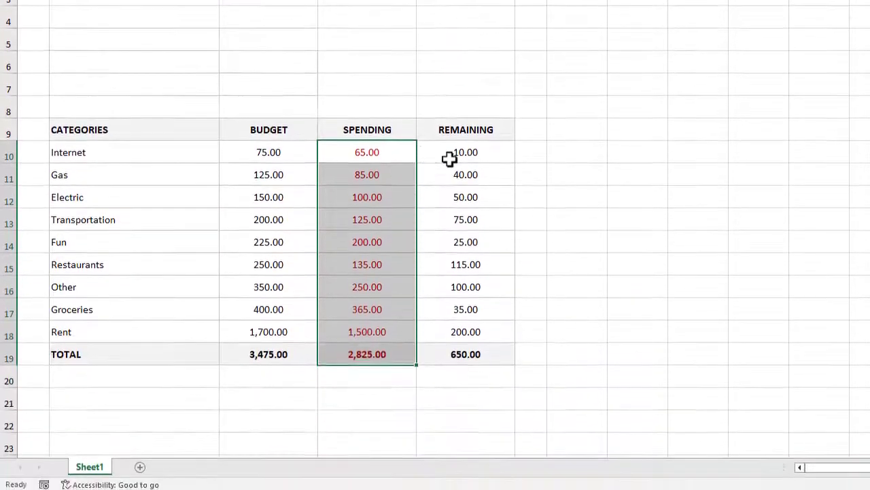
left_click_drag(450, 158, 446, 354)
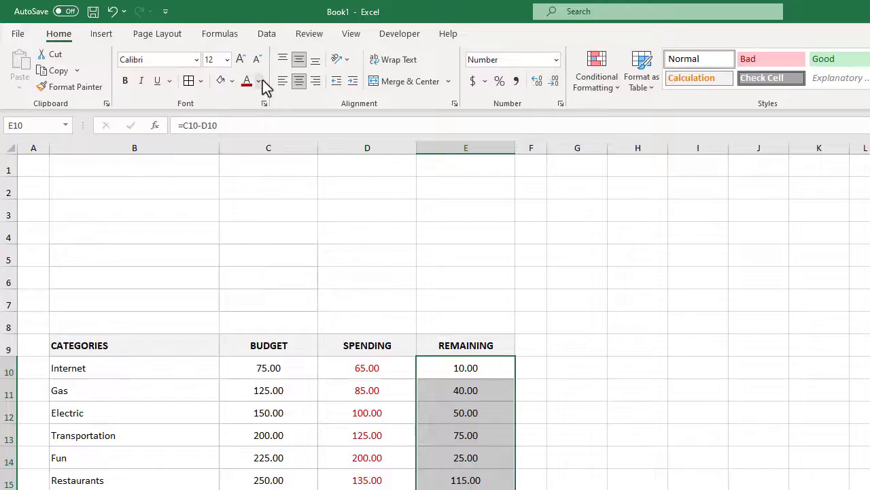
- Give the REMAINING figures E10:E19 the custom font colour hex 206252
left_click(261, 81)
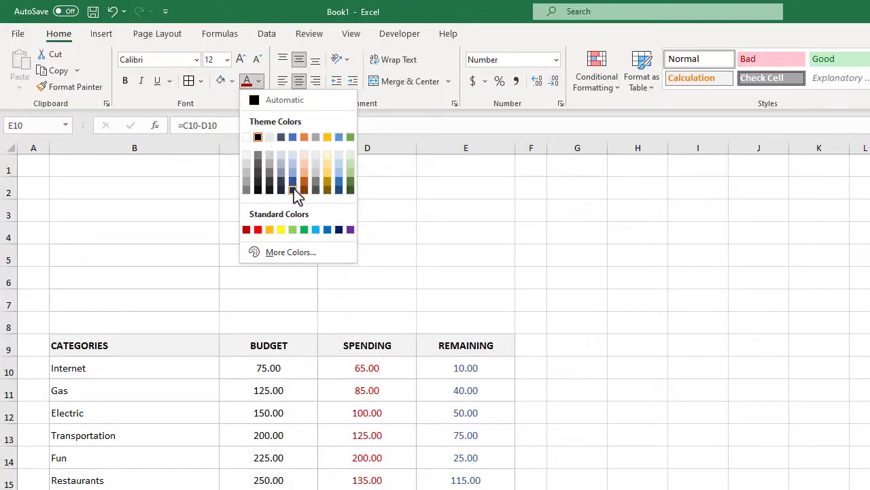
left_click(297, 253)
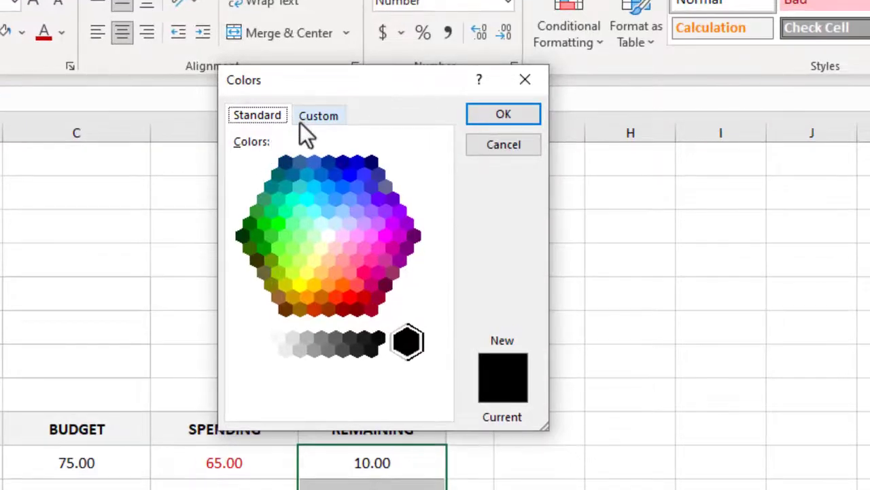
left_click(337, 116)
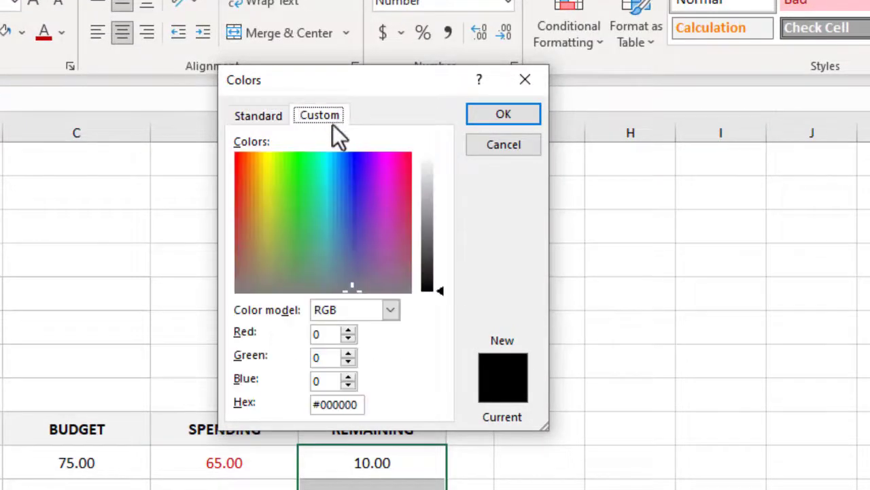
double_click(338, 406)
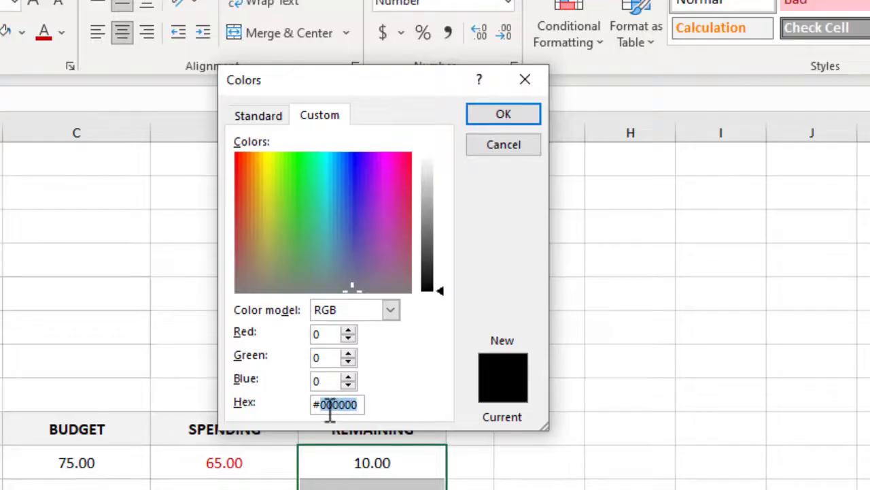
type("206252")
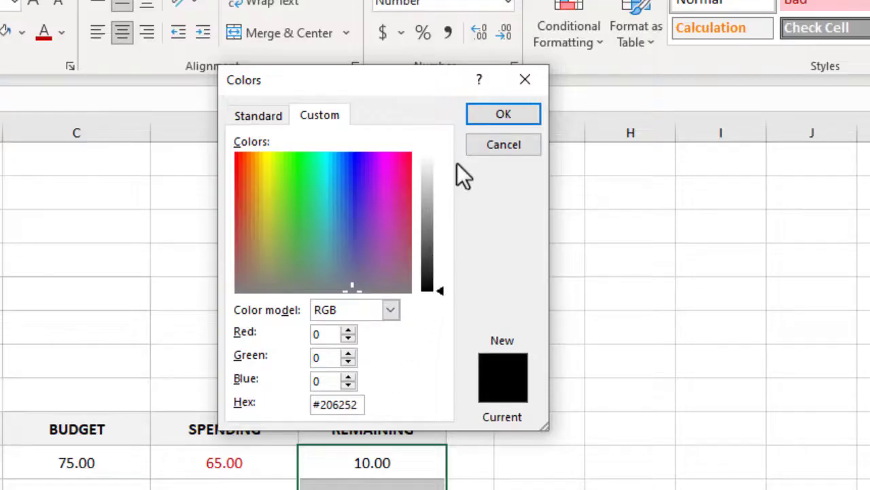
left_click(491, 117)
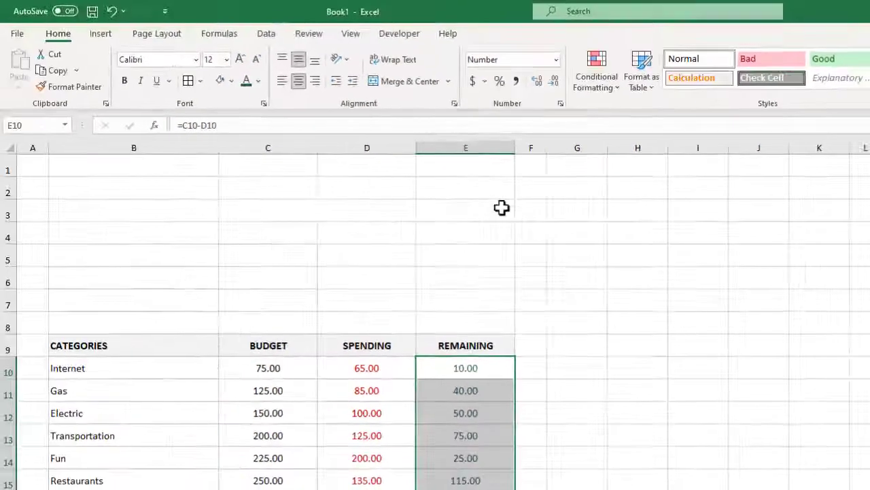
left_click_drag(472, 298, 470, 325)
- Add a thick dark blue-grey bottom border to header cells B9:E9 via Format Cells
left_click(471, 296)
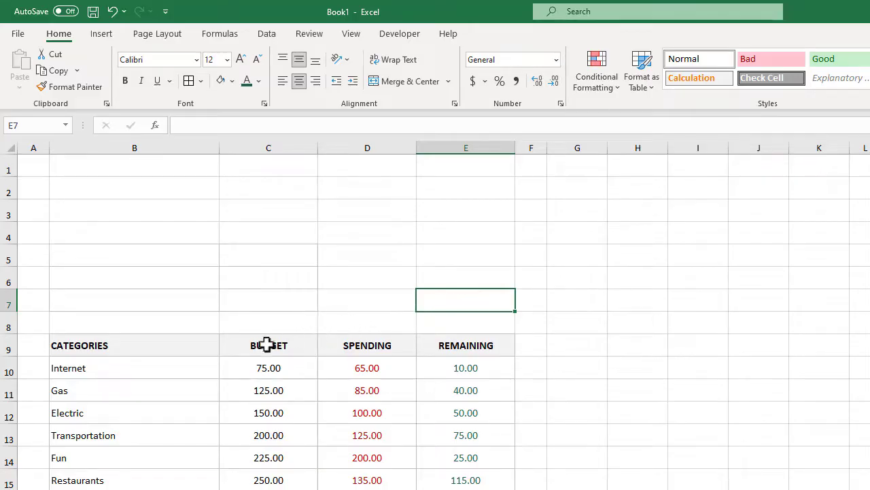
left_click_drag(189, 348, 444, 346)
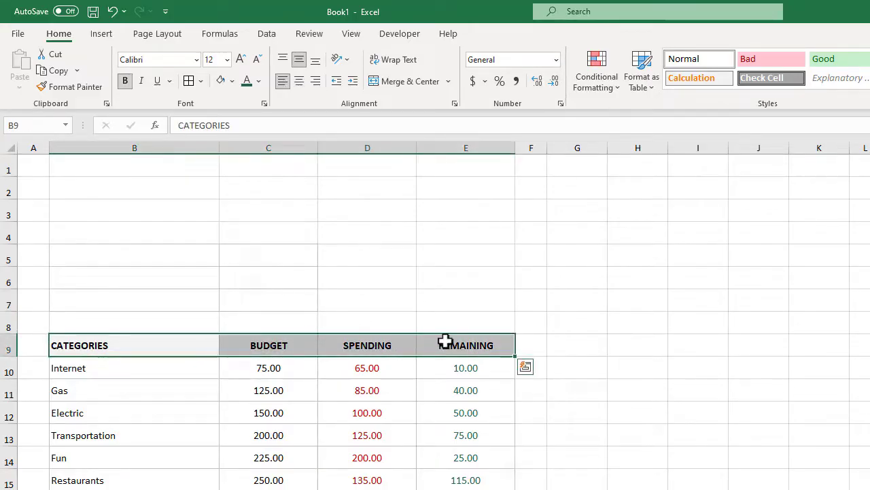
right_click(445, 344)
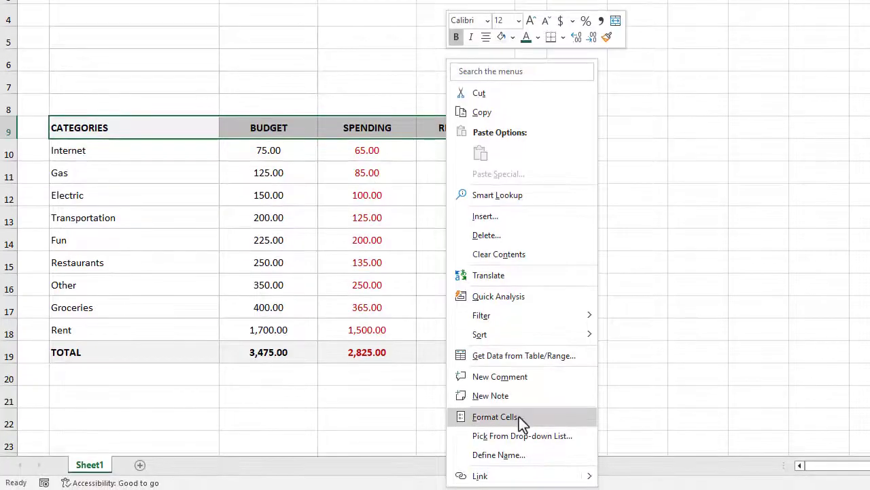
left_click(518, 489)
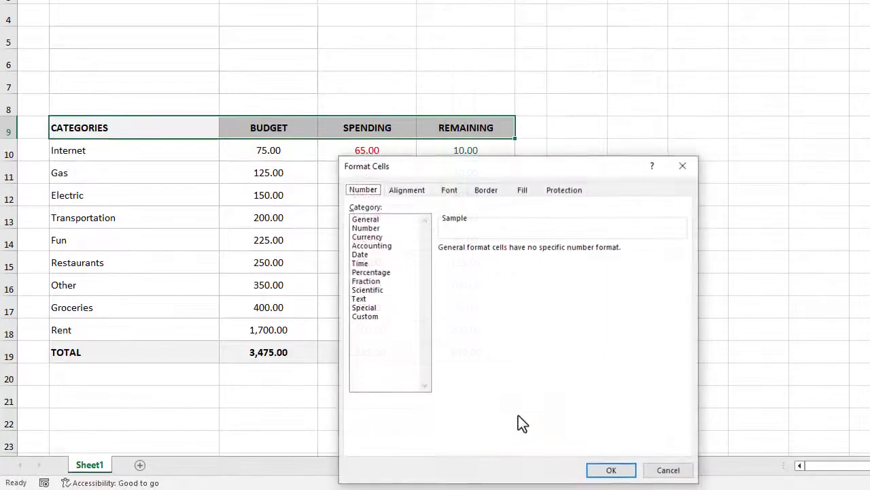
left_click(486, 191)
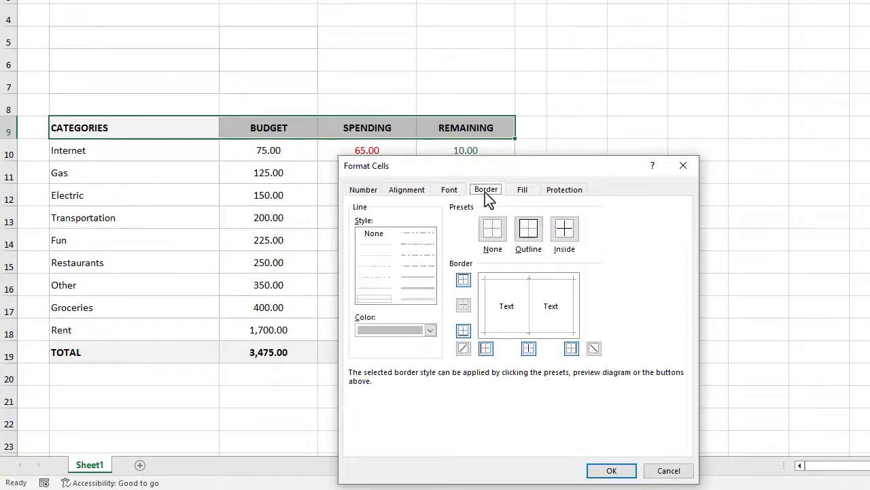
left_click(430, 331)
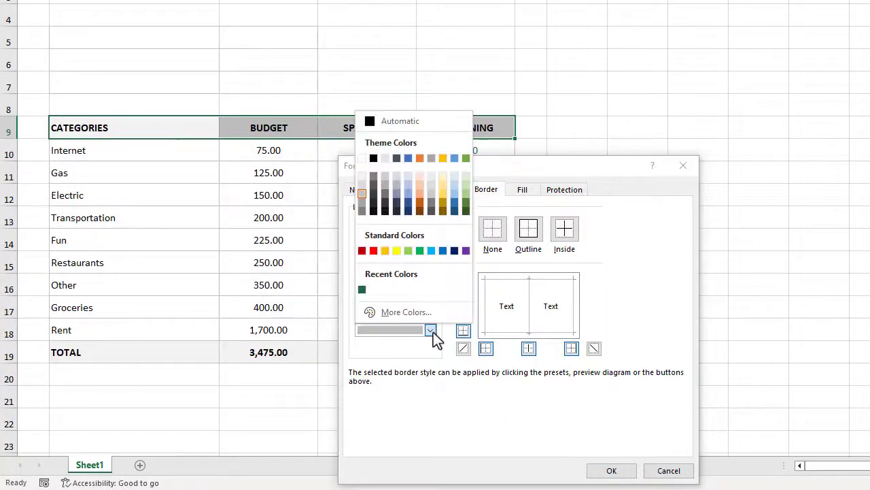
left_click(397, 158)
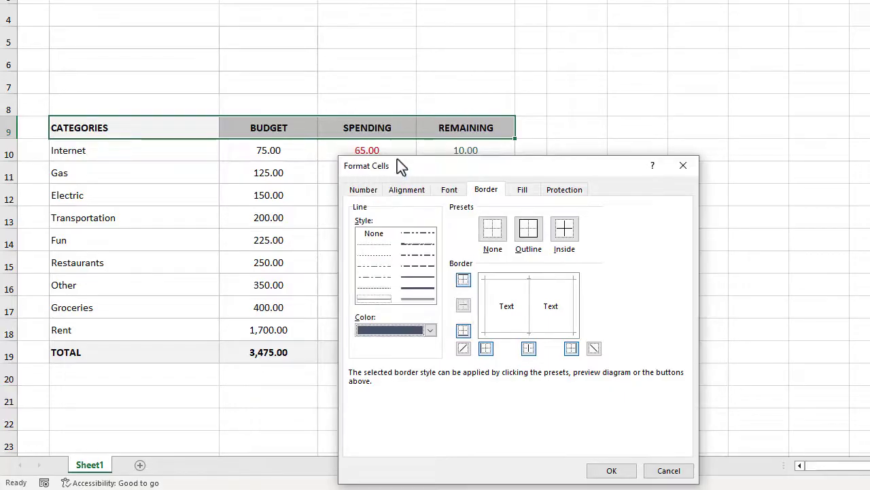
left_click(408, 284)
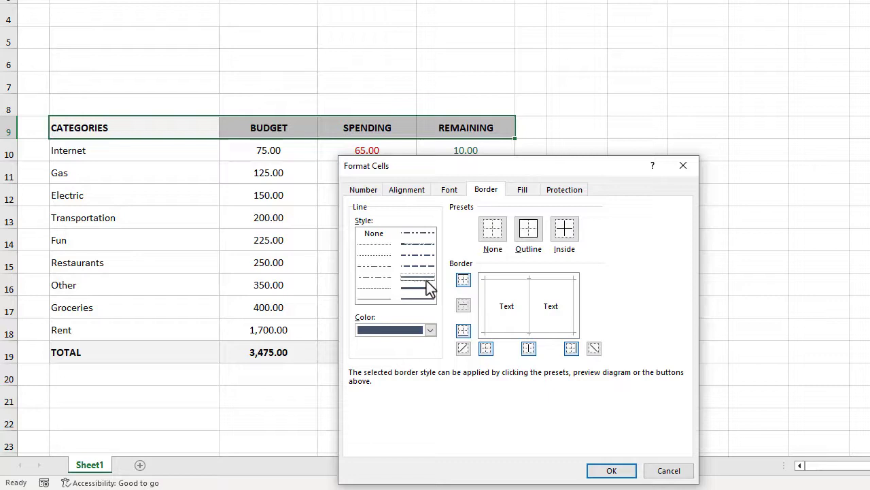
left_click(463, 331)
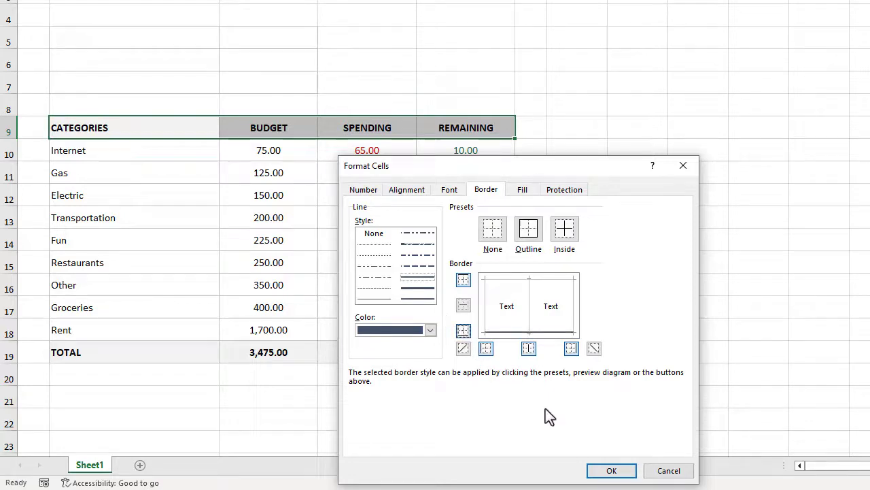
left_click(608, 470)
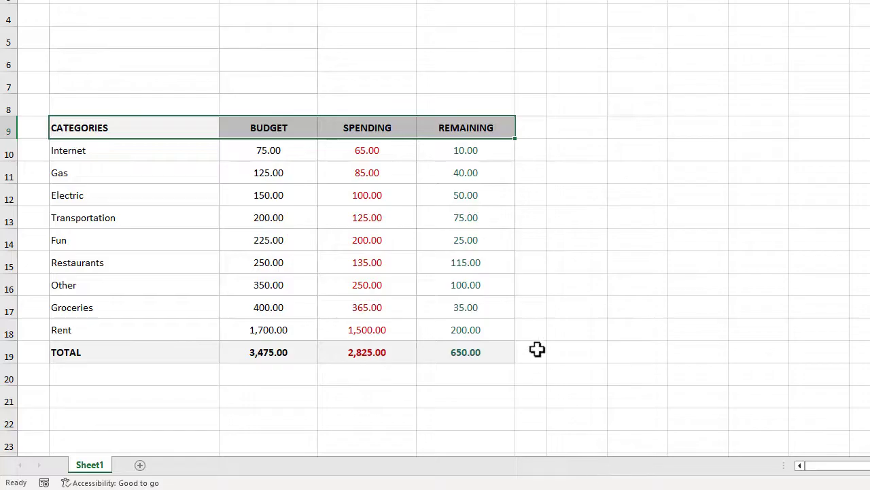
- Add a medium dark blue-grey top border to the TOTAL row B19:E19
left_click(537, 350)
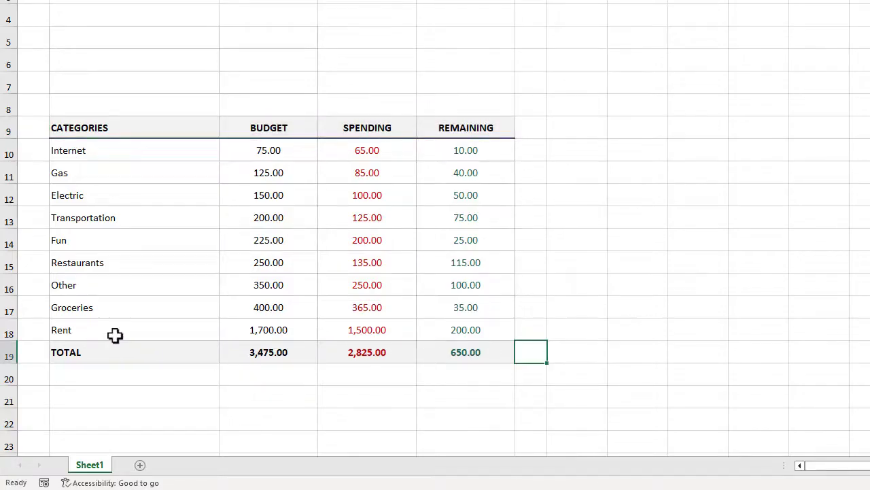
left_click_drag(71, 350, 463, 353)
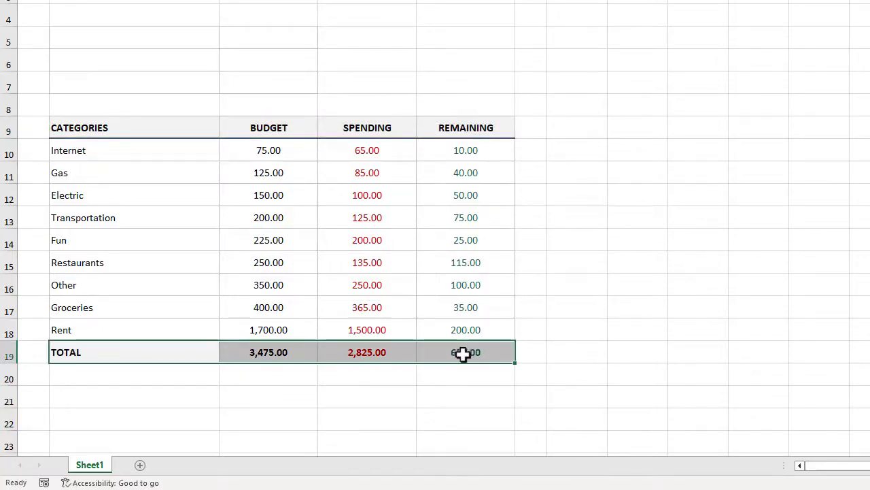
right_click(467, 353)
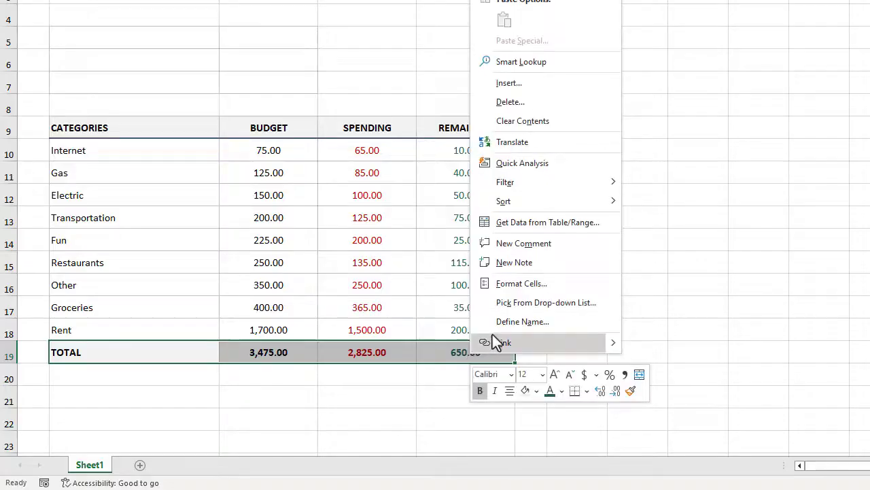
left_click(520, 284)
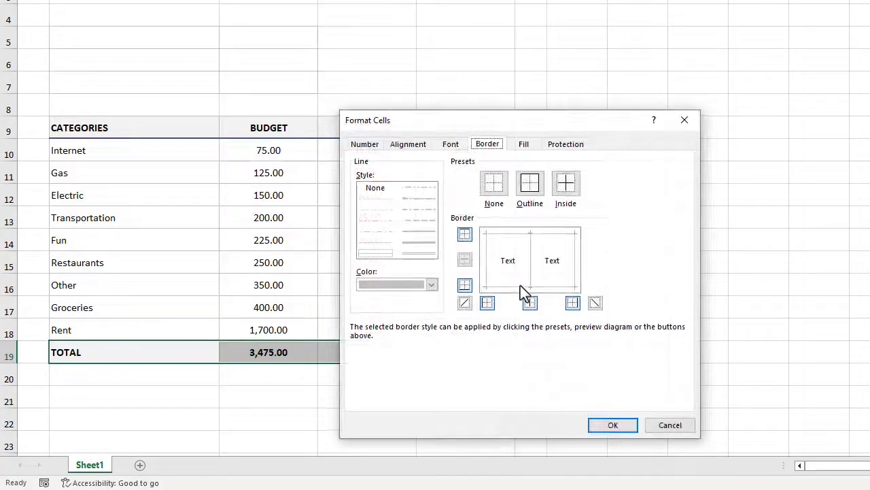
left_click(431, 285)
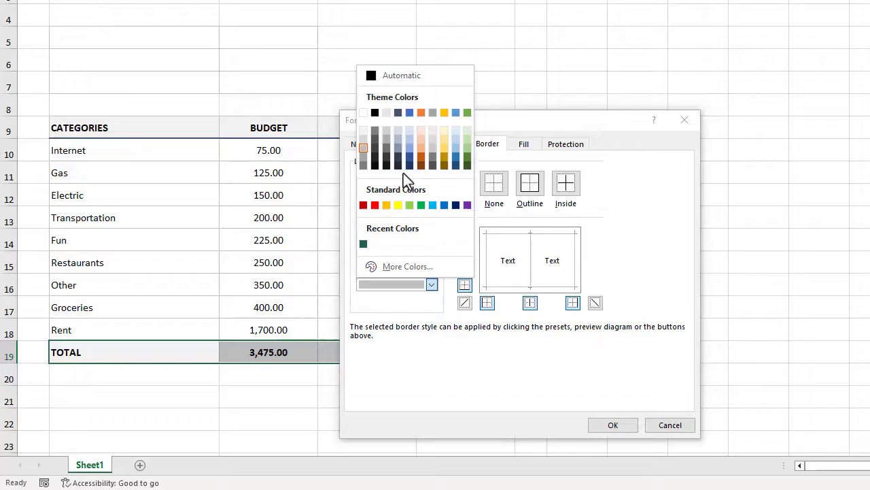
left_click(399, 113)
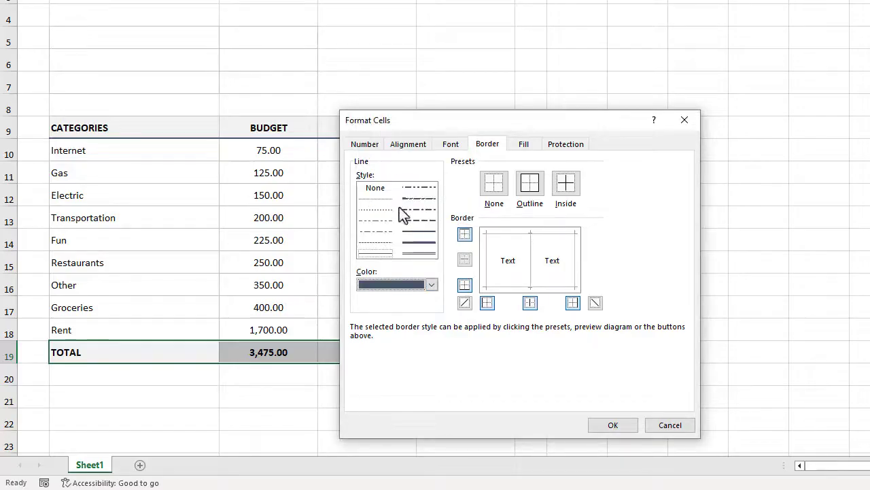
left_click(410, 240)
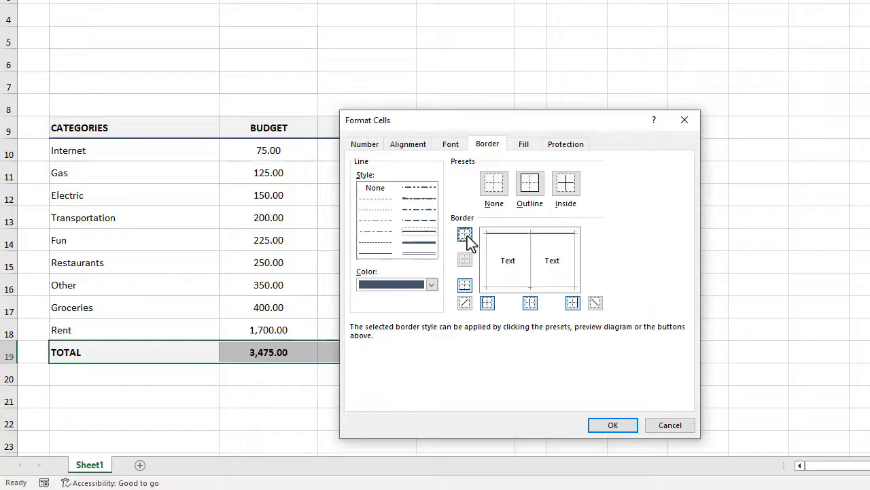
left_click(612, 427)
left_click(578, 306)
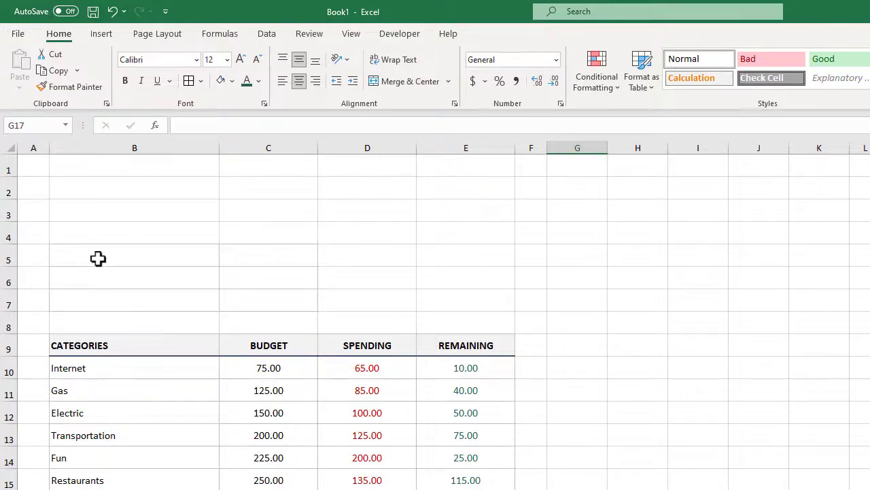
- Fill cells B5:B7 and C6:C7 with light grey
left_click_drag(96, 252, 107, 294)
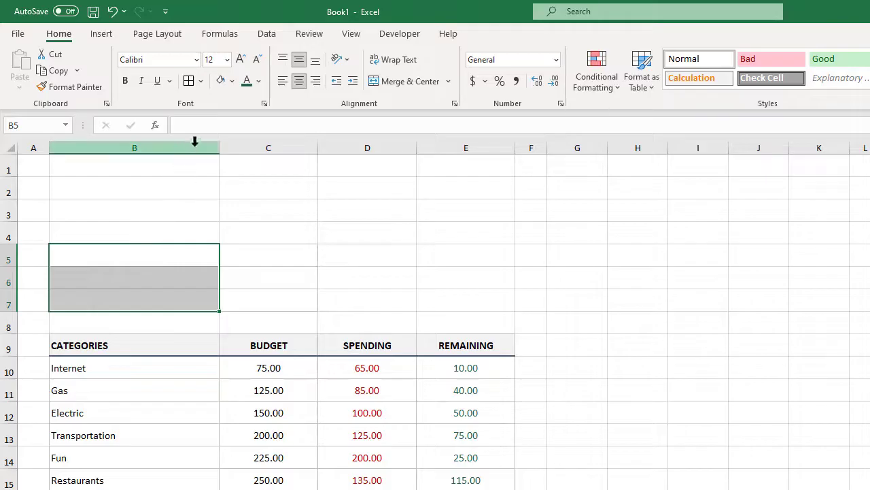
left_click(232, 81)
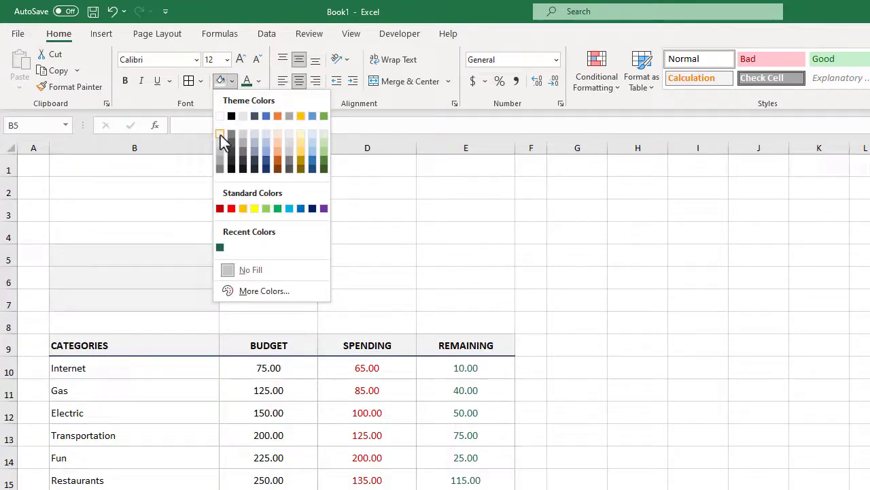
left_click(221, 132)
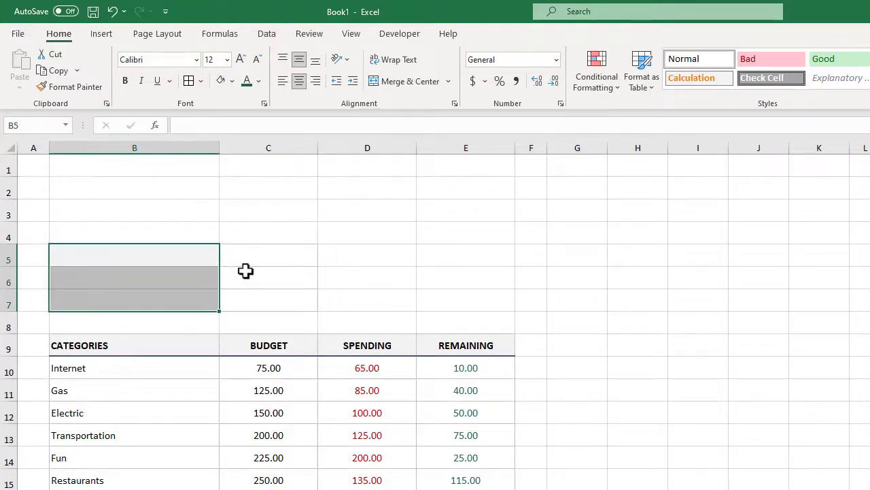
left_click_drag(251, 278, 254, 296)
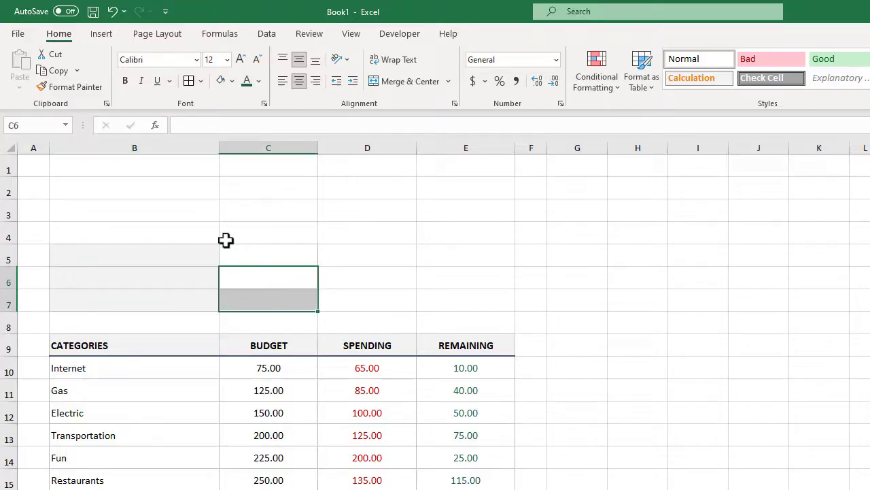
left_click(222, 83)
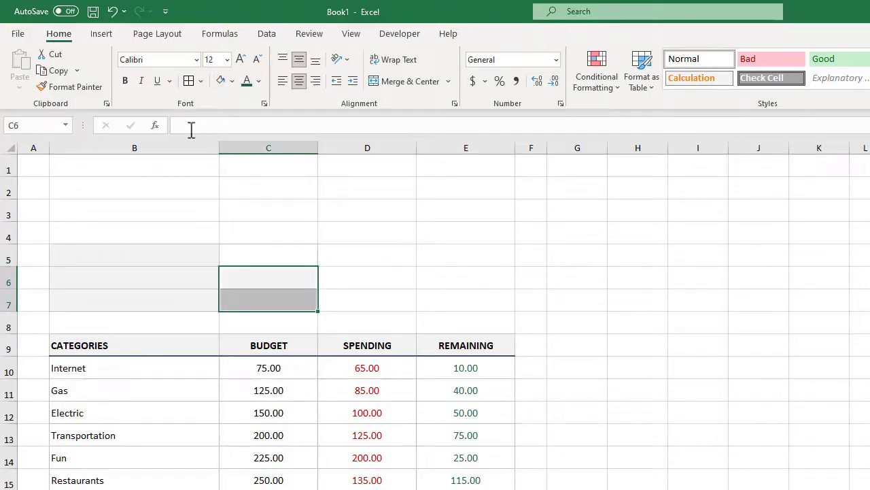
left_click(184, 196)
- Enter bold labels Monthly Income, Monthly Budget and Difference in B5:B7
left_click(174, 256)
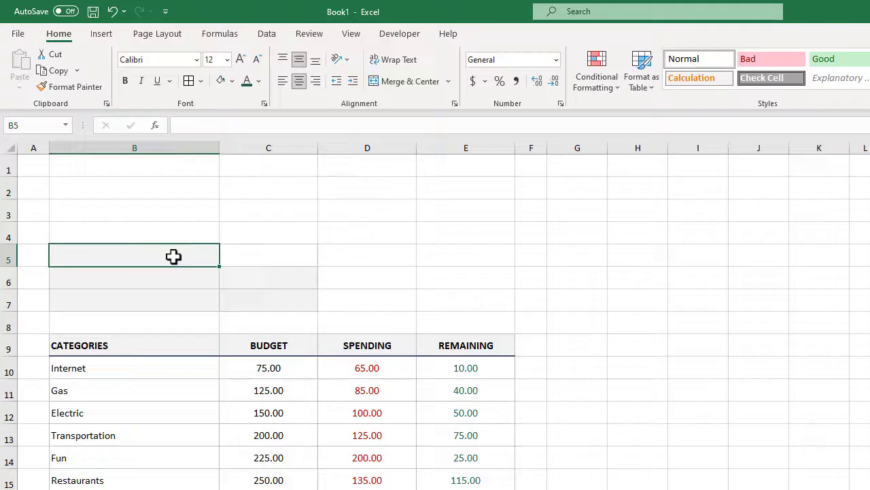
type("Mon")
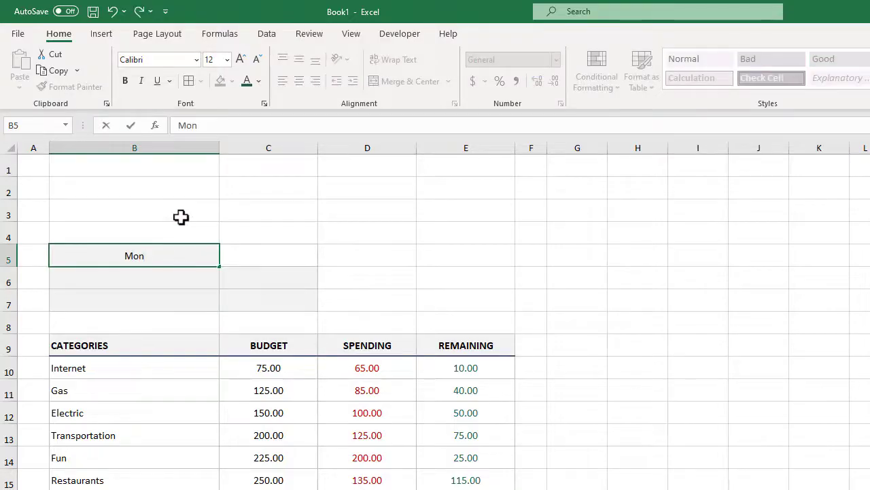
type("thly Income")
key("Return")
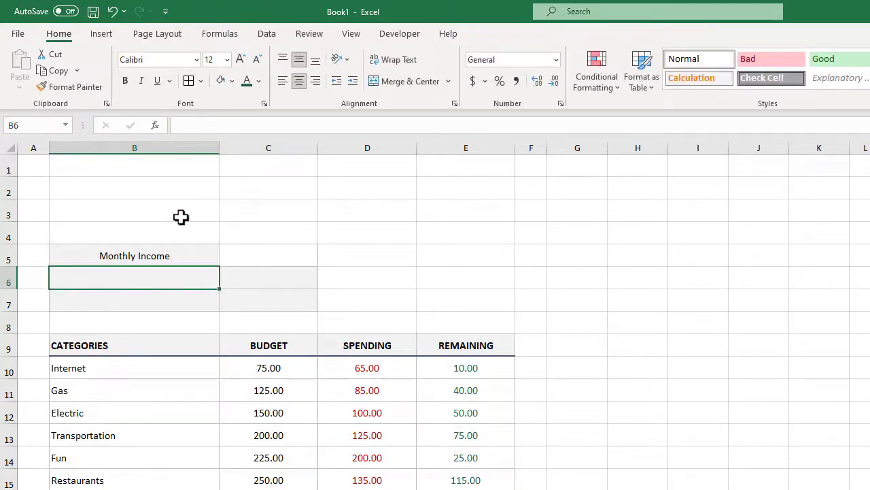
type("M")
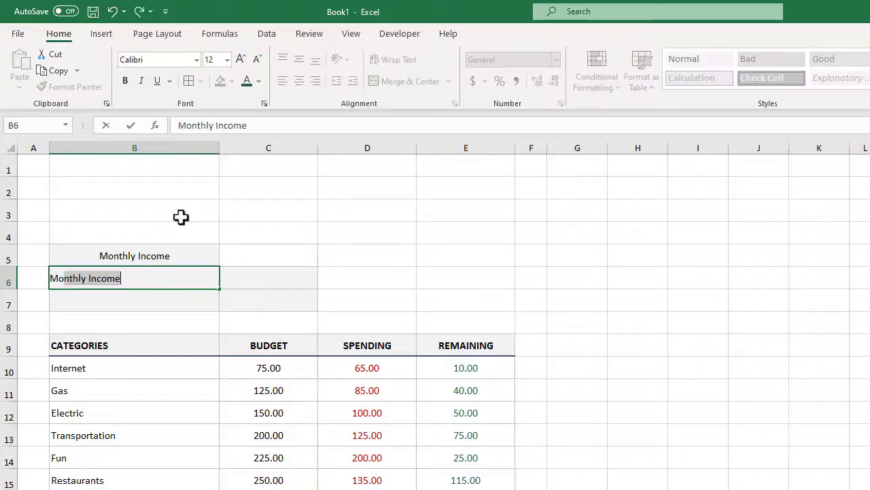
type("onthly Budget")
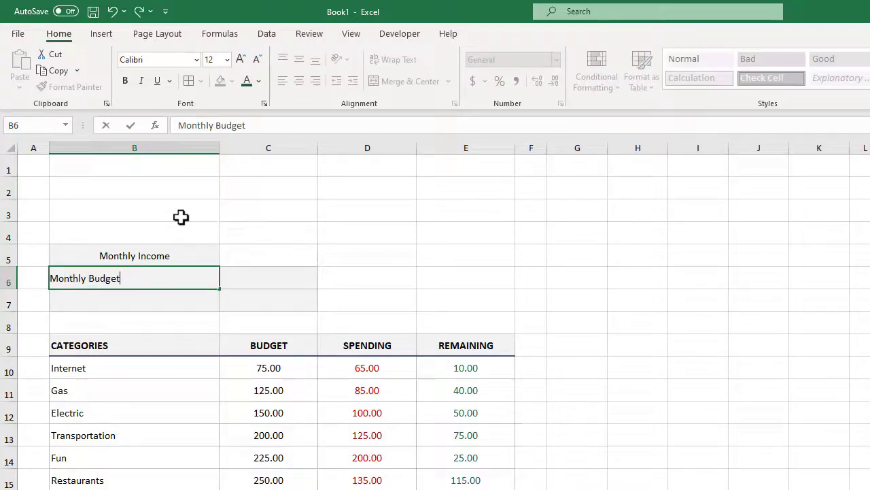
key("Return")
type("Dif")
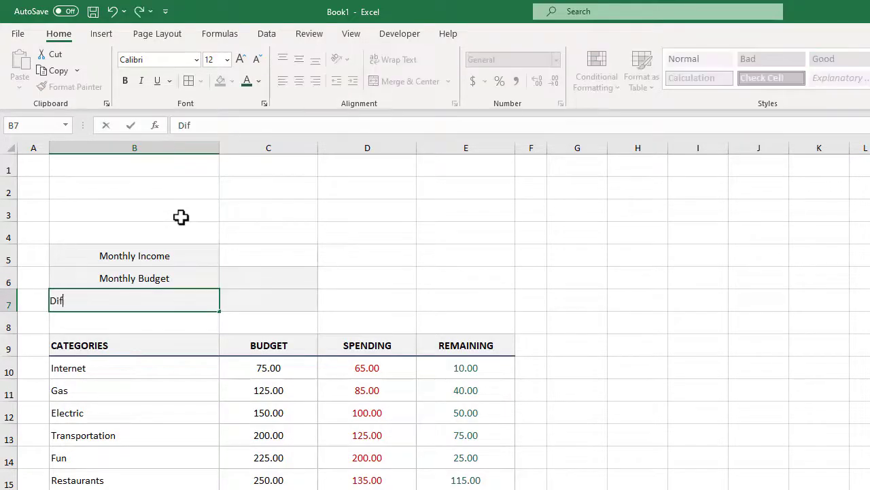
type("ference")
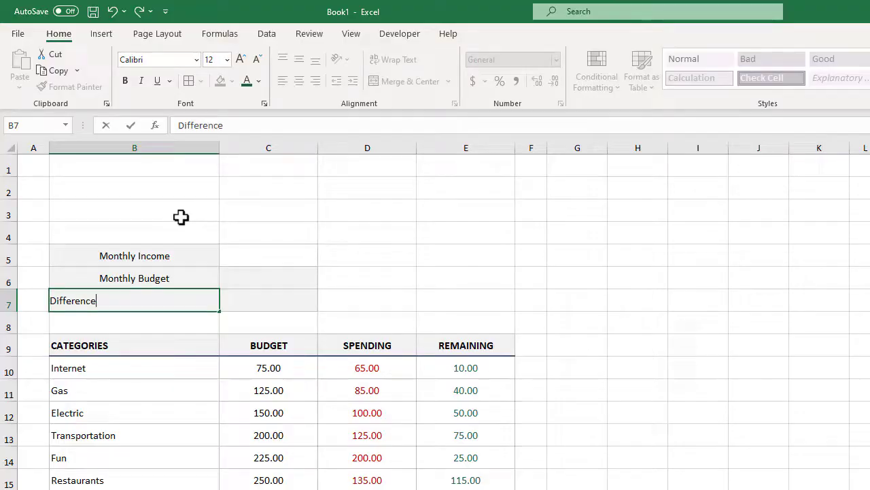
key("Return")
left_click_drag(184, 255, 228, 294)
key("ctrl+b")
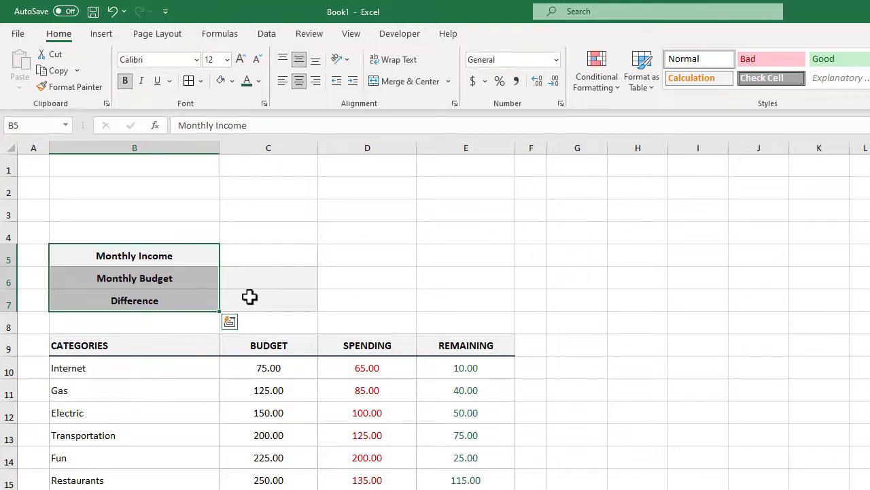
- Enter 3500 as the monthly income in C5
left_click(262, 256)
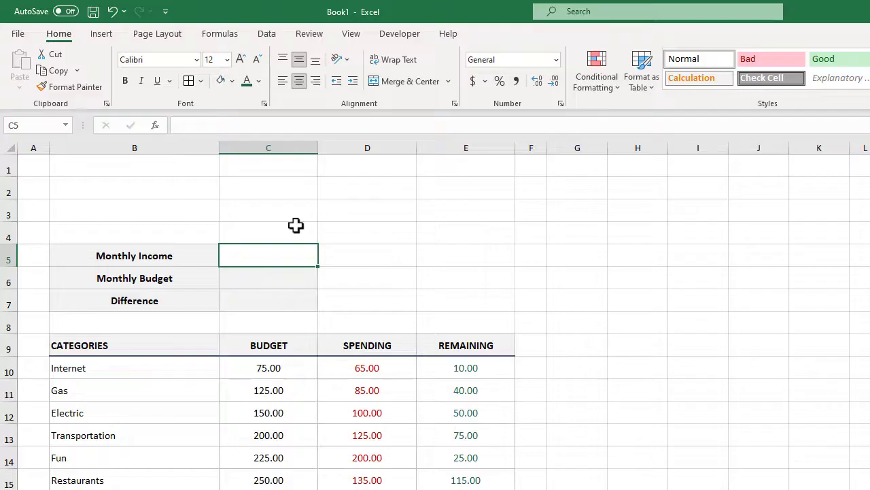
type("3500")
key("Return")
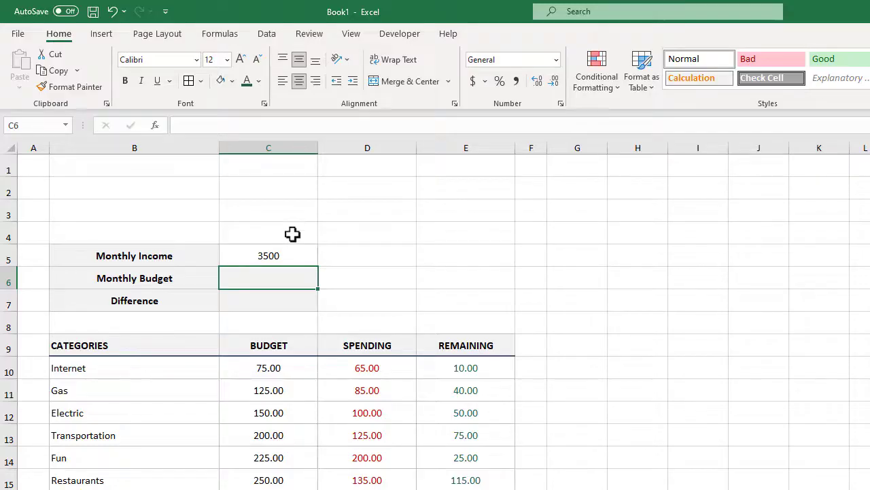
- Format C5:C7 as Number with two decimals and a 1000 separator
left_click_drag(283, 261, 282, 293)
right_click(282, 293)
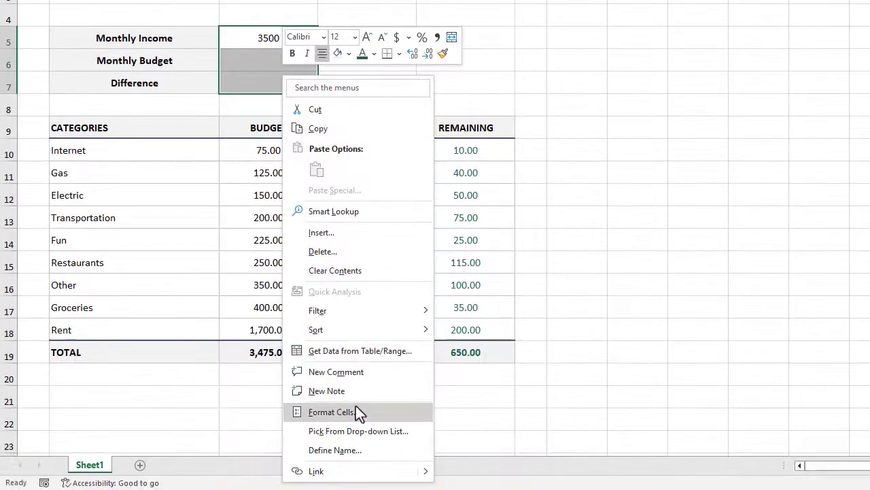
left_click(333, 451)
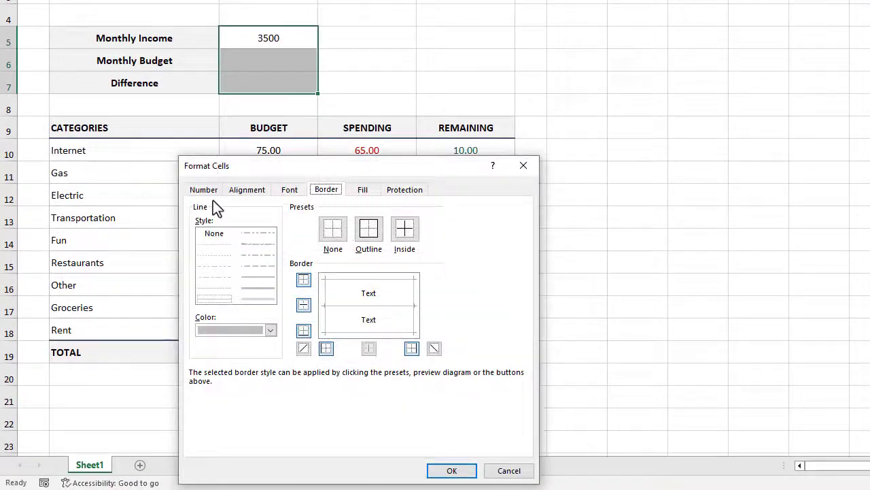
left_click(211, 191)
left_click(212, 228)
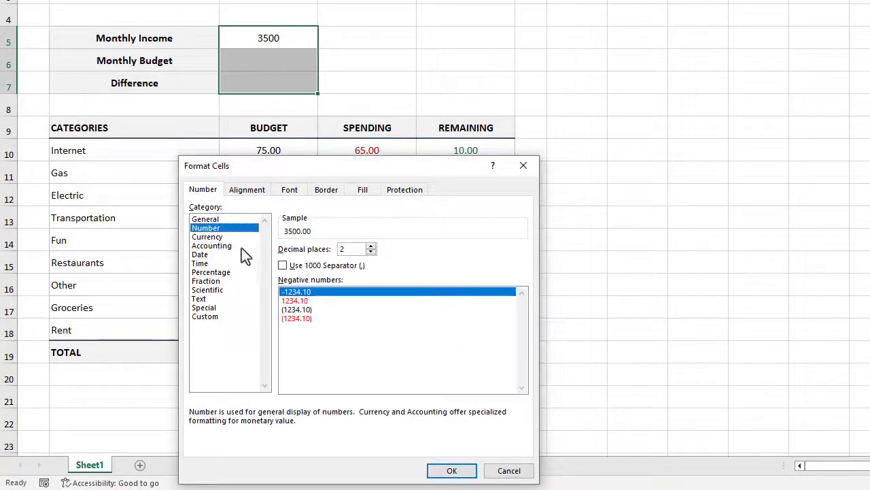
left_click(283, 265)
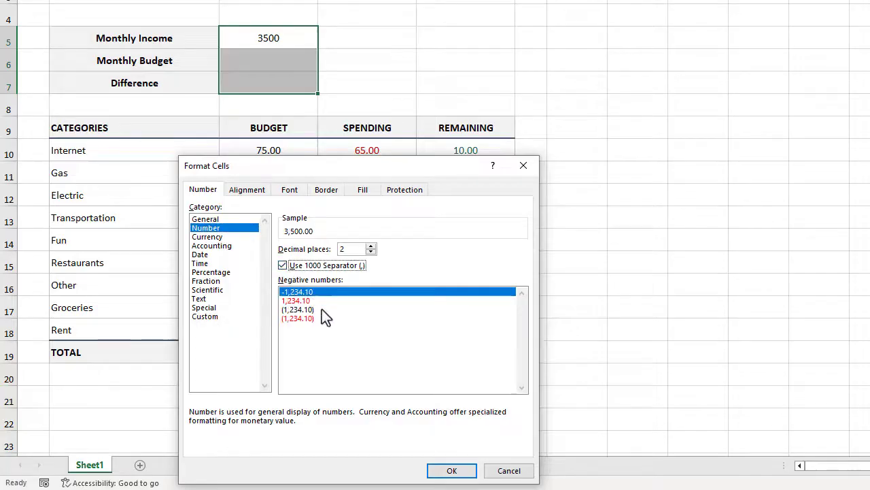
left_click(437, 471)
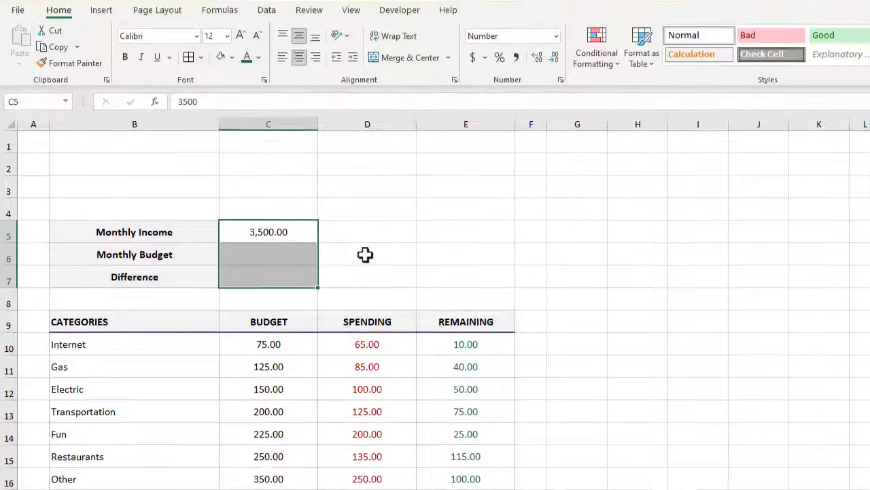
left_click(365, 255)
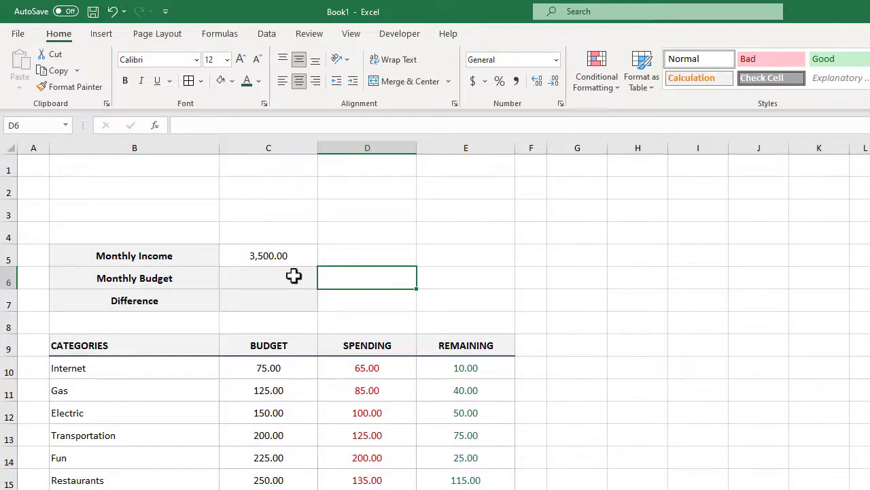
- Link Monthly Budget in C6 to the budget total with =C19, showing 3,475.00
left_click(270, 277)
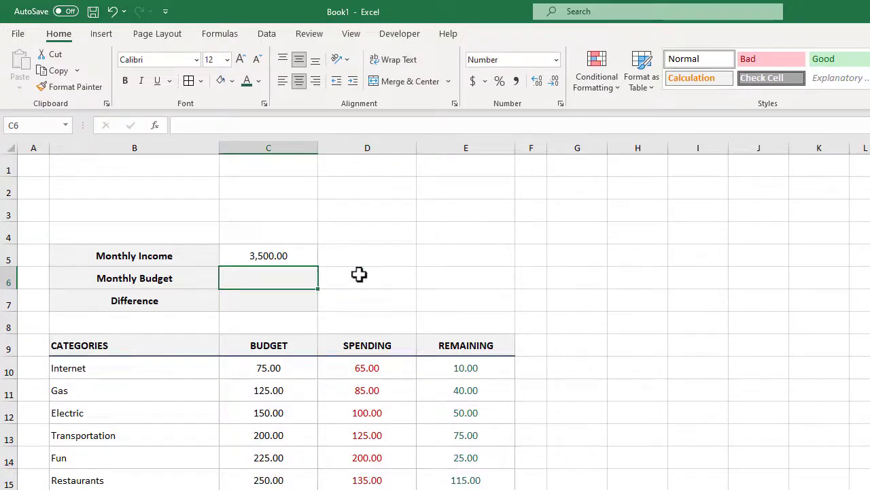
type("=")
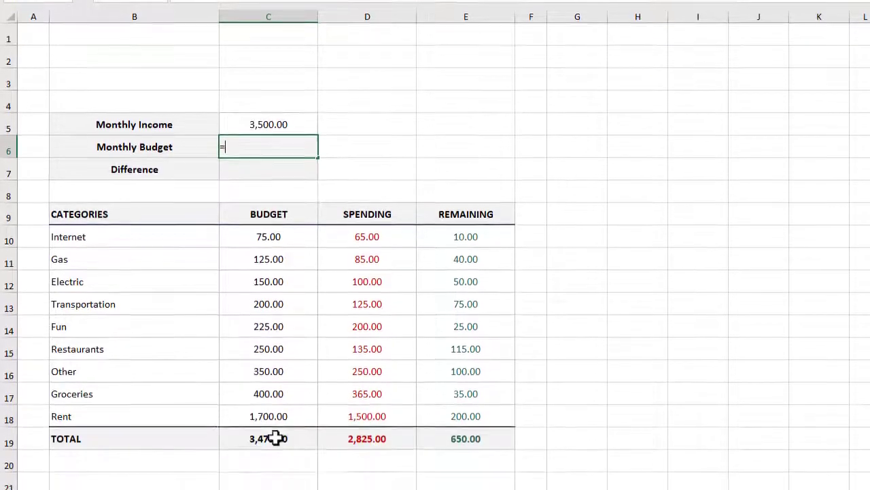
left_click(275, 437)
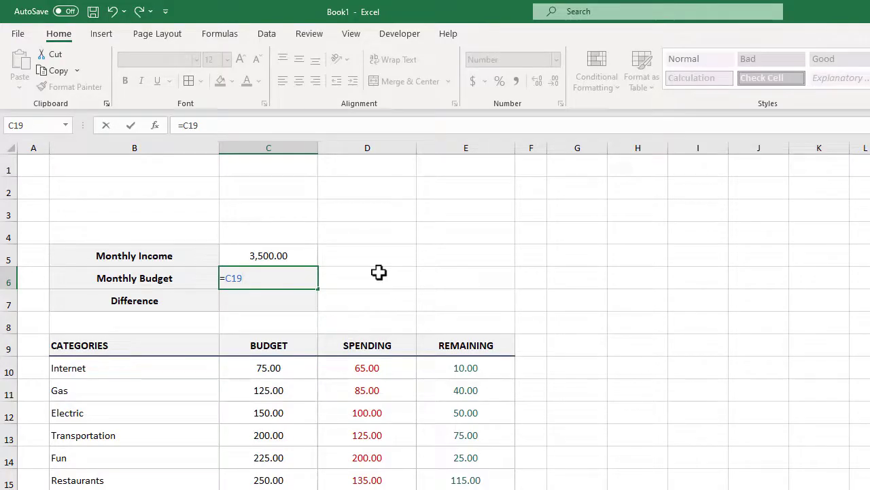
key("Return")
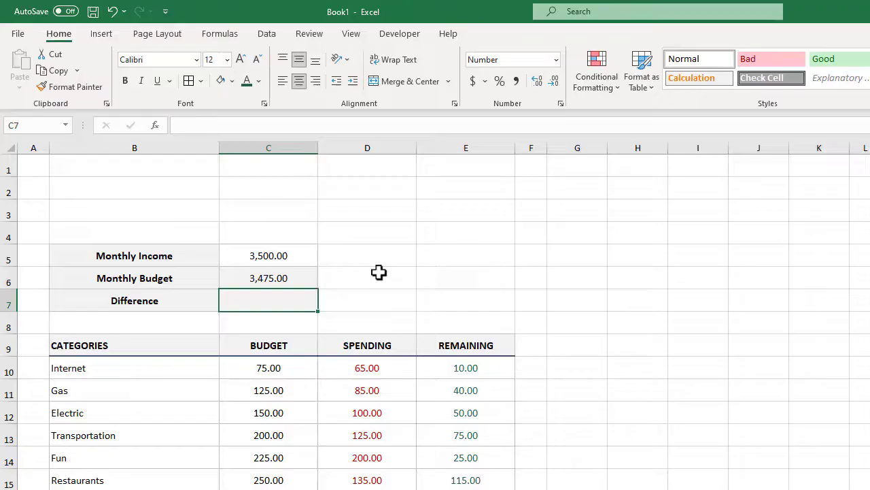
- Set Difference in C7 to =C5-C6, giving 25.00
type("=")
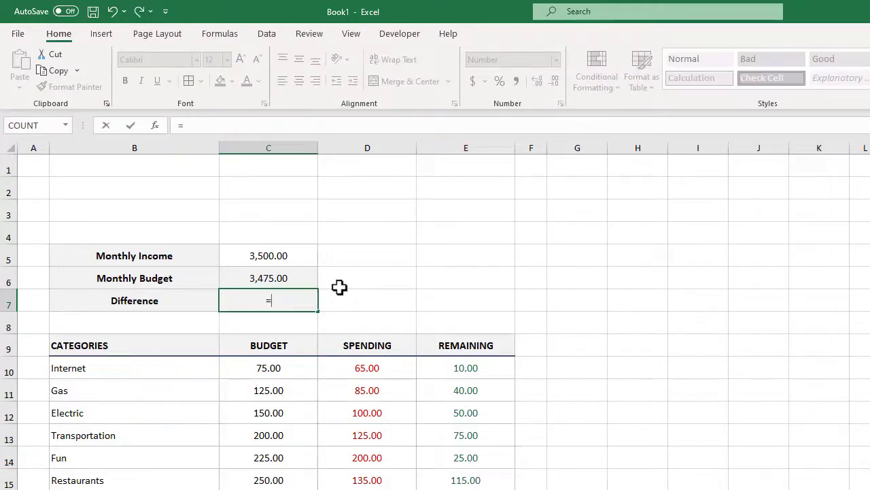
left_click(287, 259)
type("-")
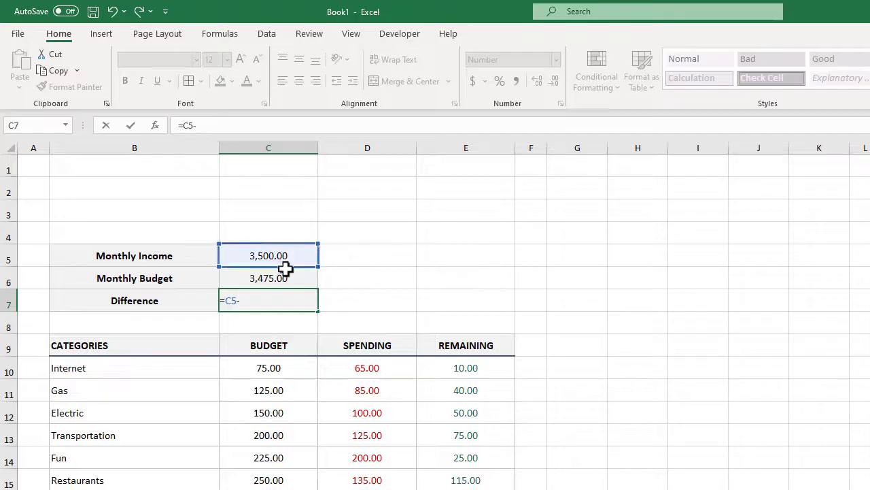
left_click(285, 280)
key("Return")
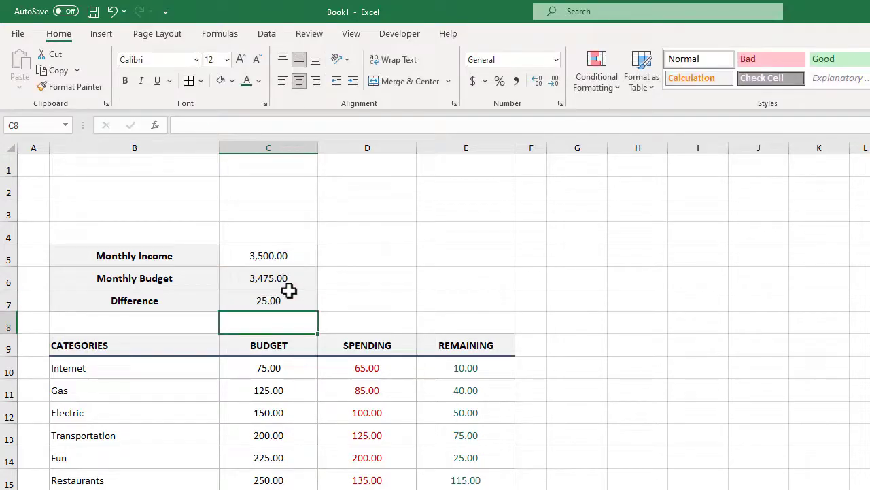
left_click(294, 300)
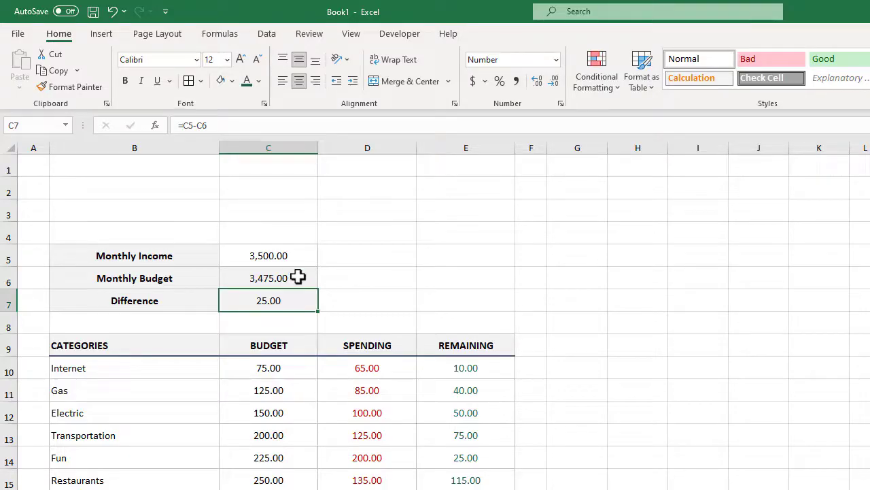
left_click(298, 277)
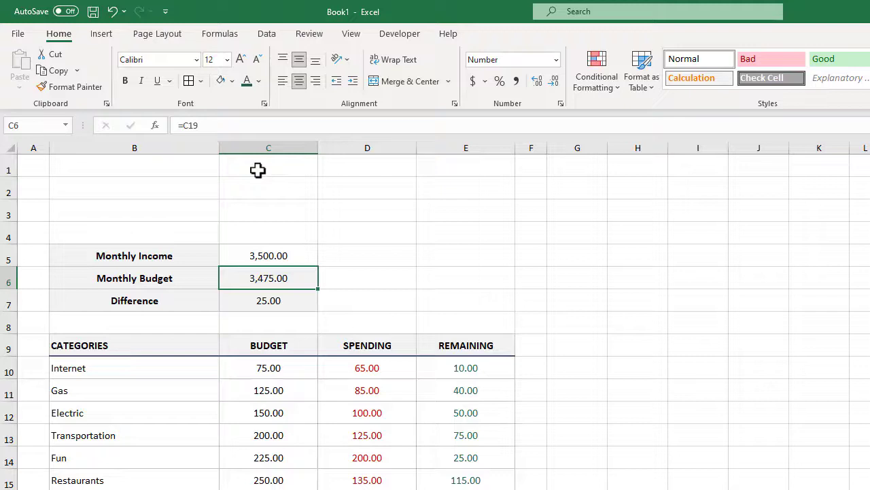
- Colour the Monthly Budget figure blue and the Difference figure the recent dark green
left_click(259, 82)
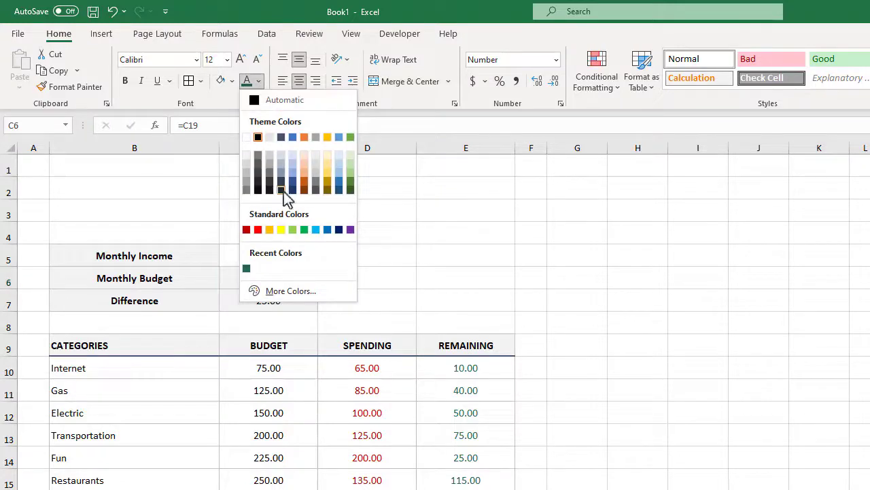
left_click(331, 231)
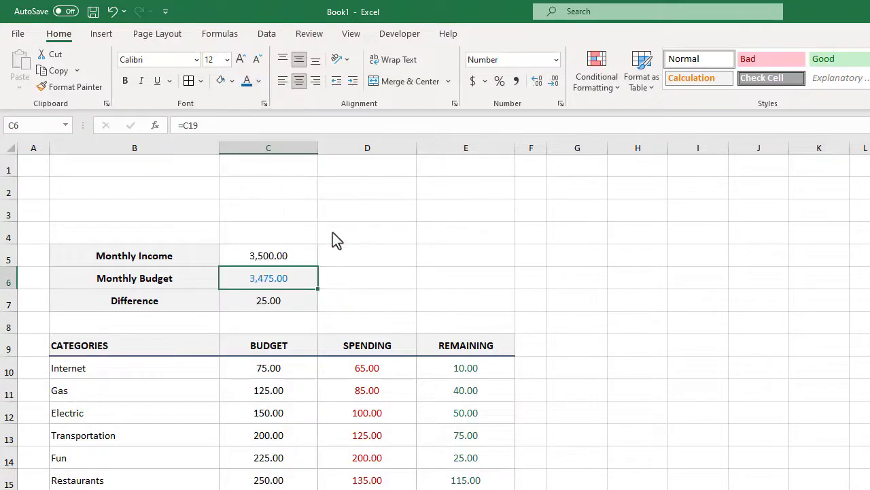
left_click(282, 301)
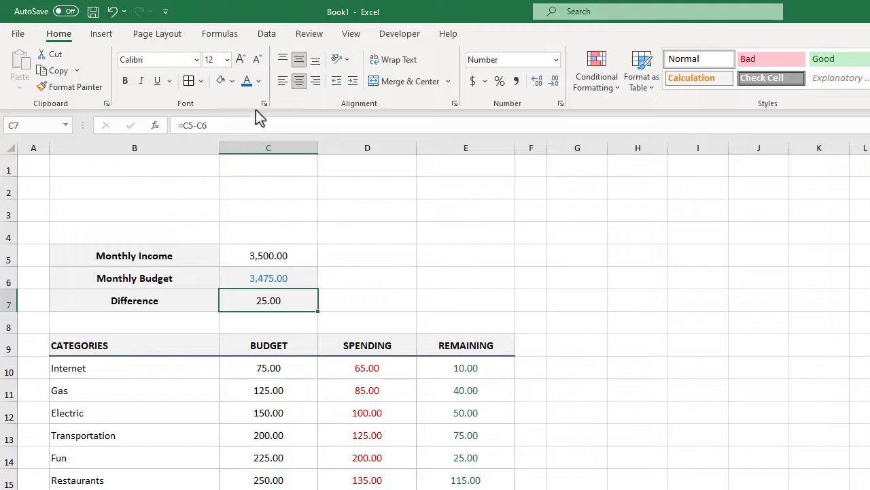
left_click(259, 82)
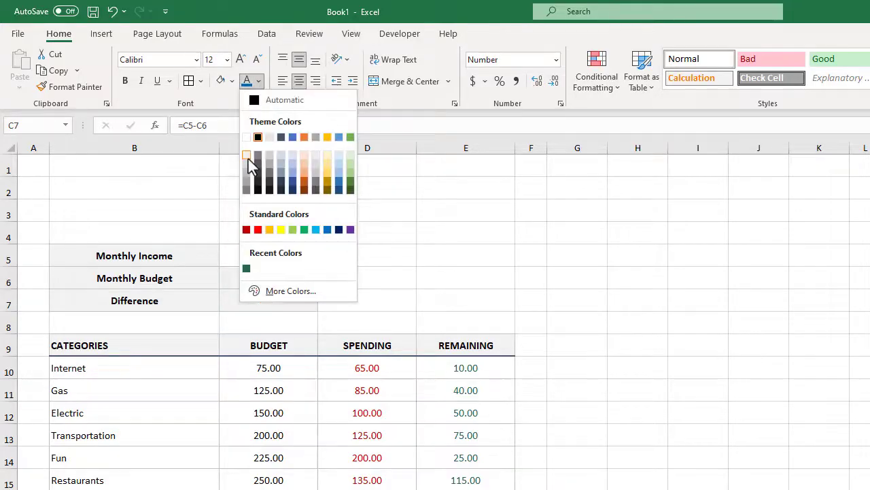
left_click(246, 270)
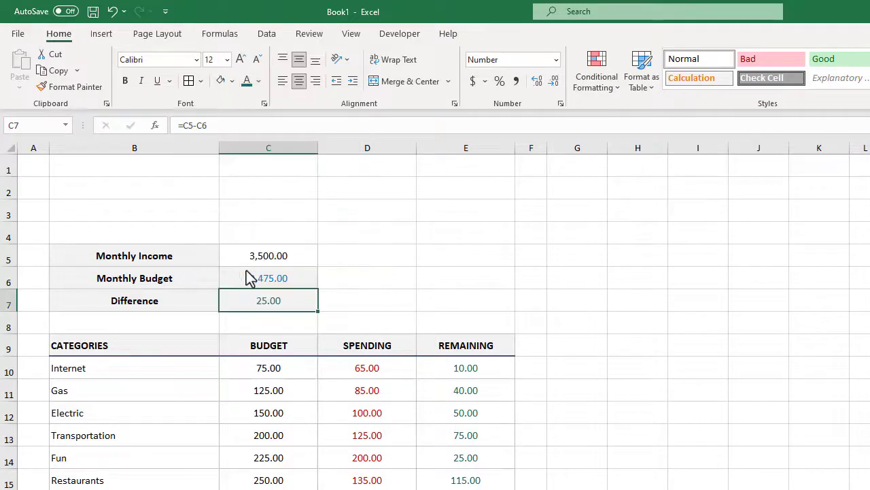
left_click(357, 281)
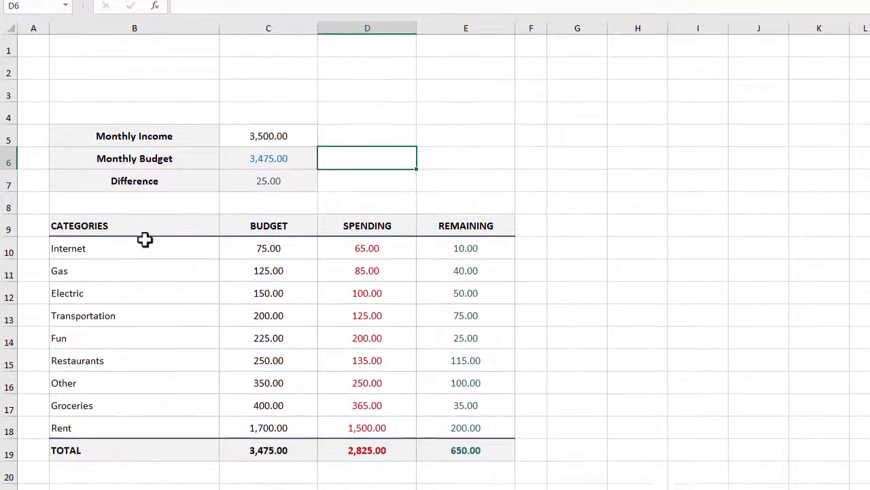
- Select the category names Internet to Rent together with their Remaining values
left_click(139, 367)
left_click_drag(139, 232, 122, 412)
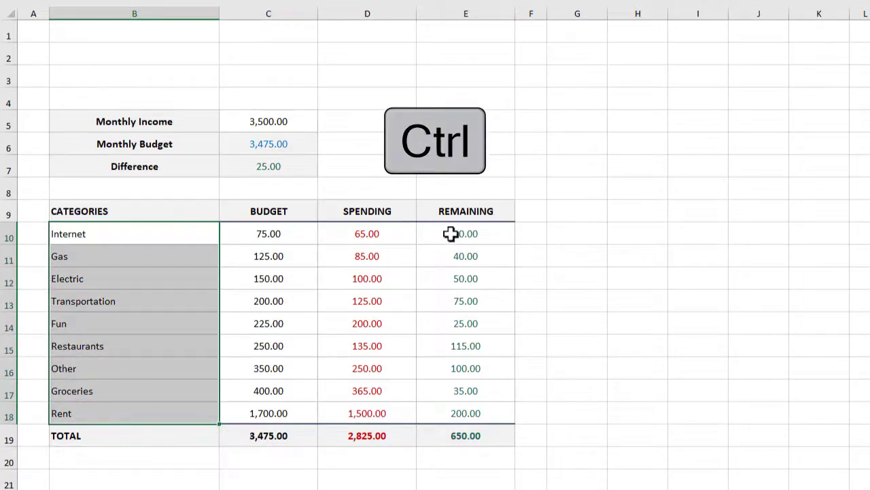
left_click_drag(451, 233, 438, 406)
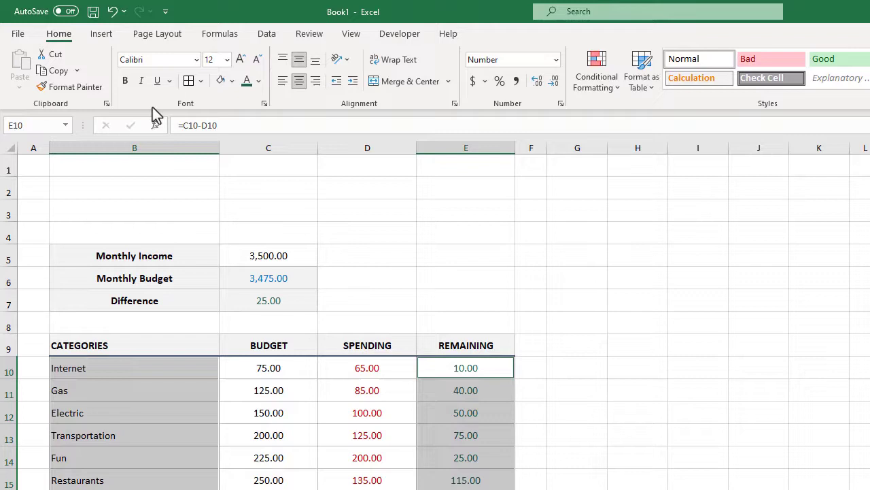
- Insert a clustered 2-D bar chart from the selected categories and Remaining values
left_click(108, 35)
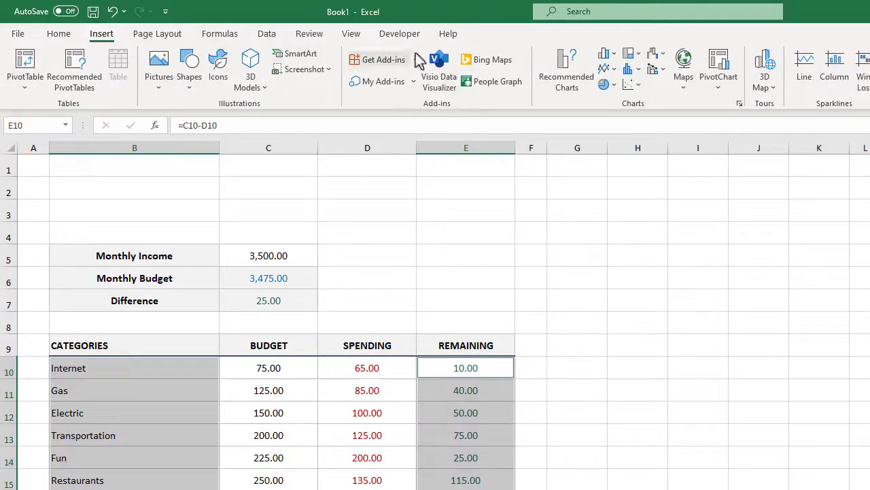
left_click(614, 54)
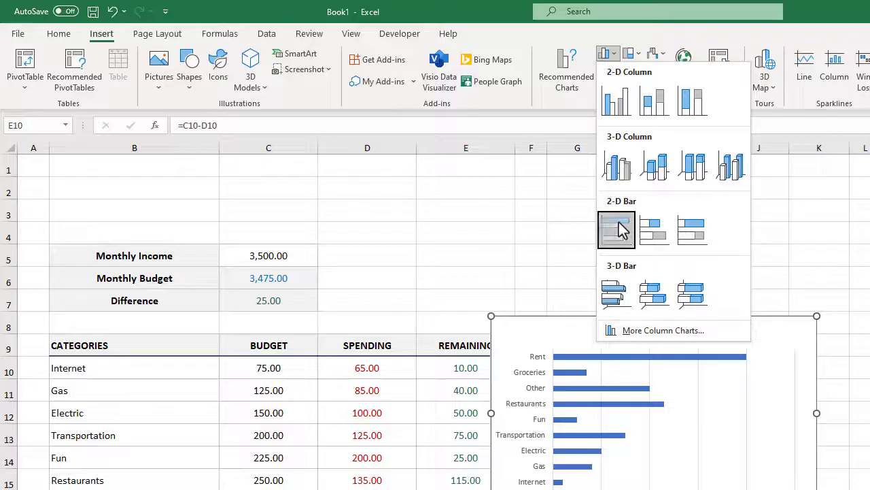
left_click(616, 229)
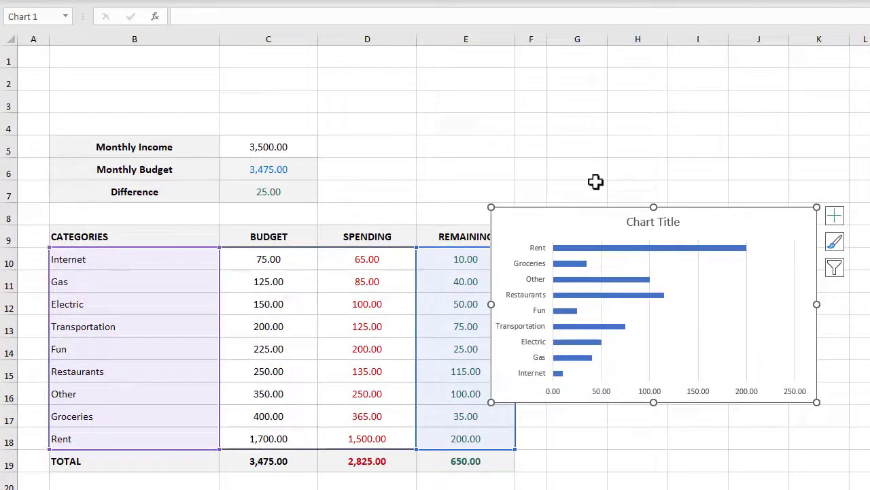
left_click(646, 229)
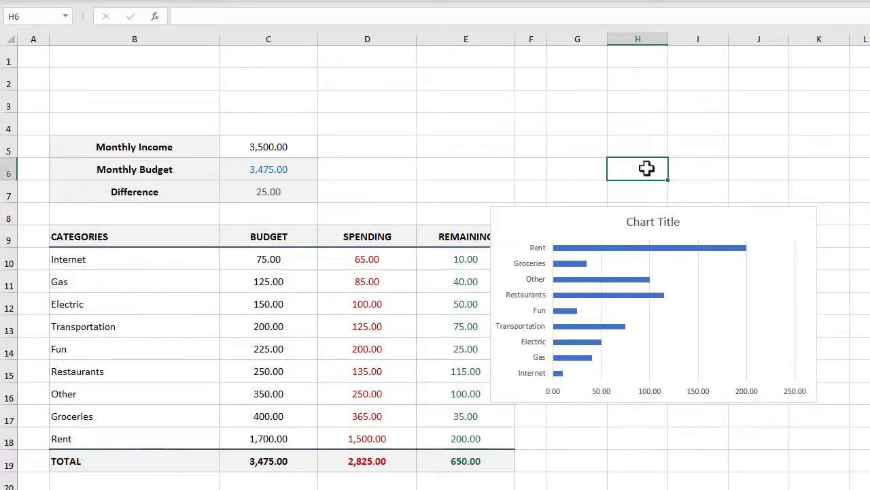
left_click(578, 217)
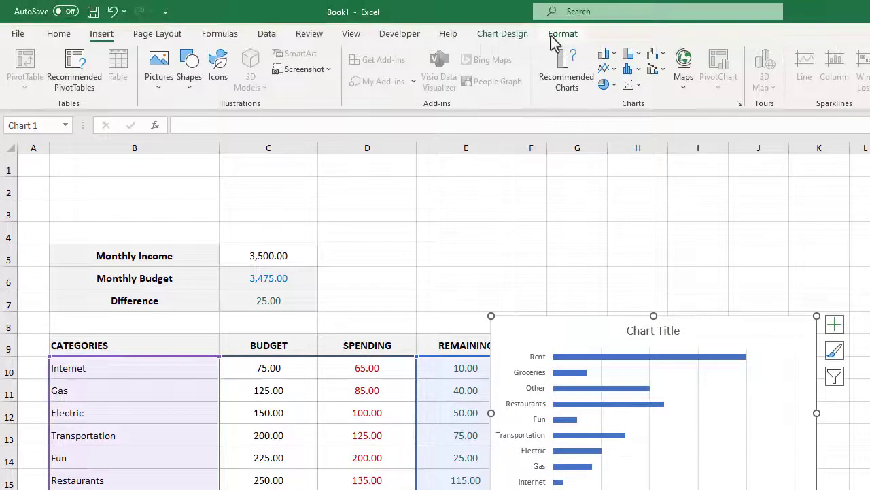
- Set the chart's alignment to Snap to Grid
left_click(558, 36)
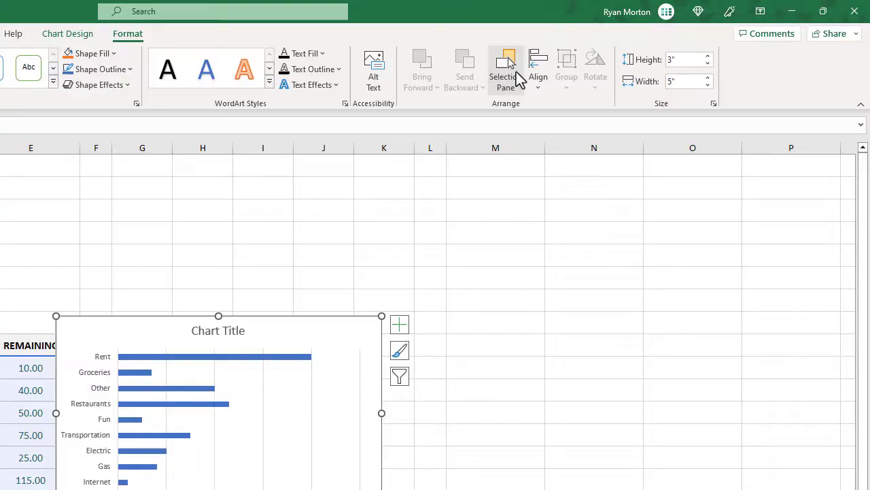
left_click(538, 76)
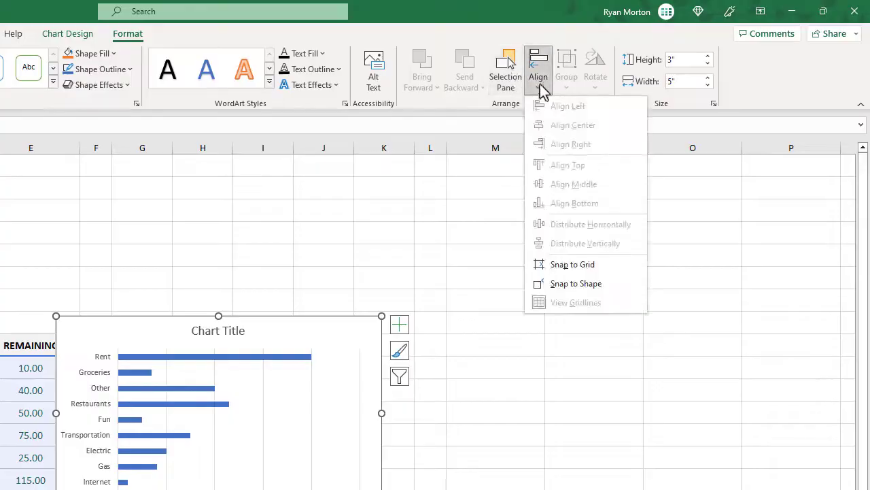
left_click(578, 265)
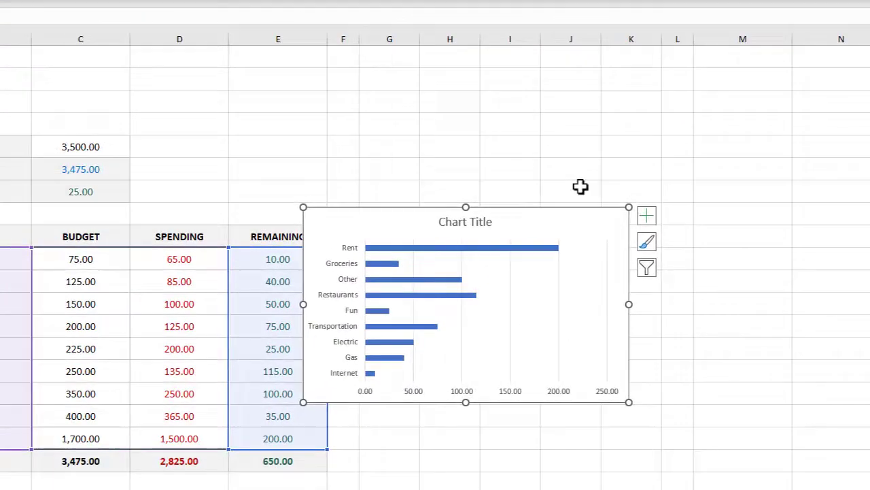
- Move the chart up over columns G–K and enlarge it down and right
left_click(406, 175)
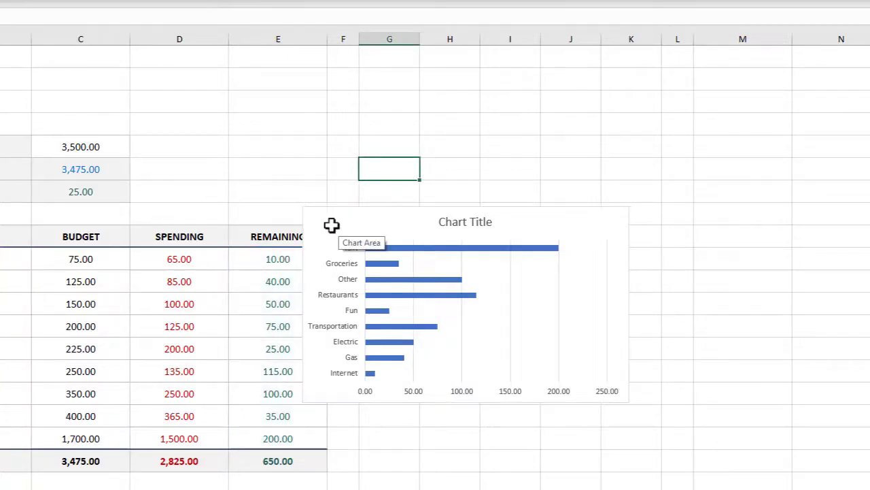
left_click_drag(331, 225, 376, 148)
left_click_drag(683, 329, 693, 470)
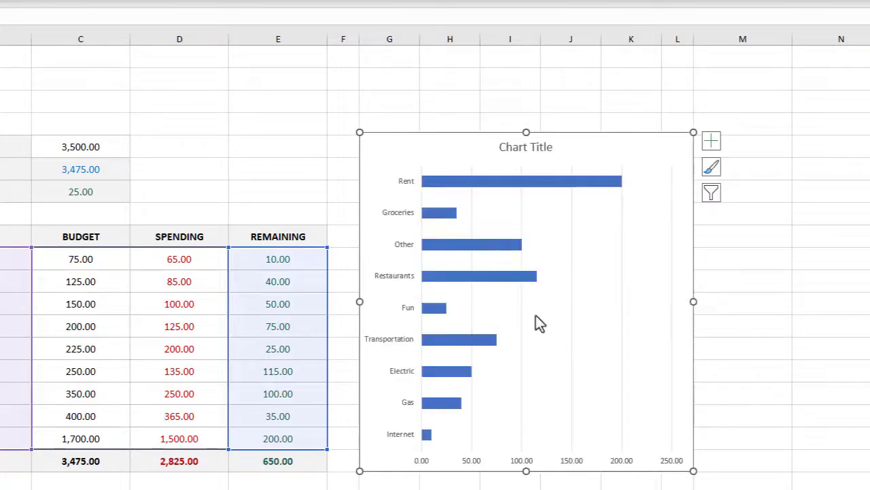
- Retitle the chart 'Budget Remaining' in 16-point bold
left_click(525, 133)
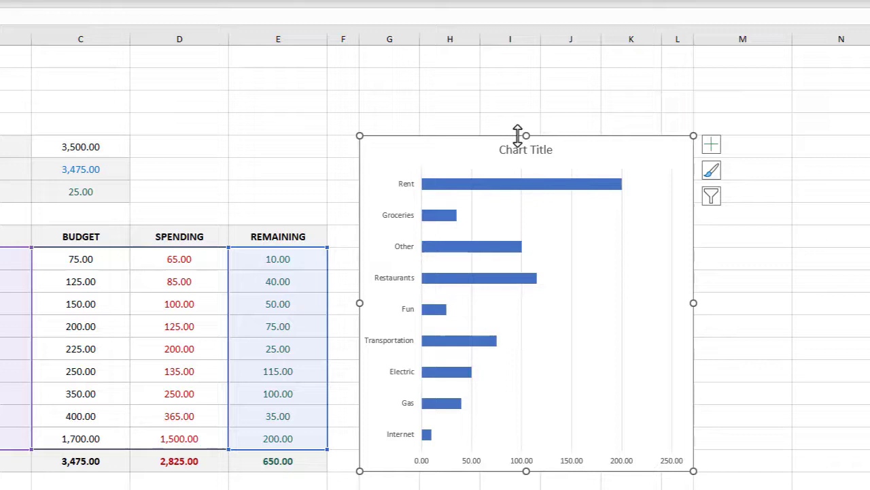
left_click(516, 151)
triple_click(517, 151)
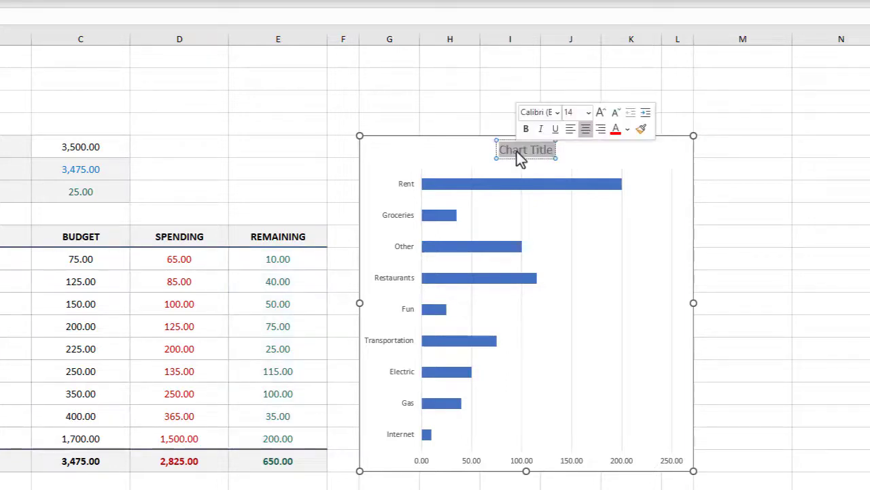
type("Budget")
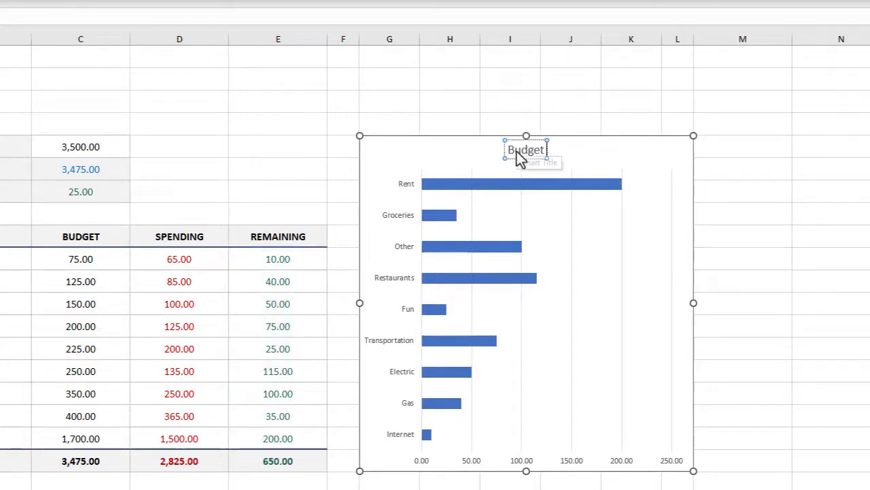
type(" Remaining")
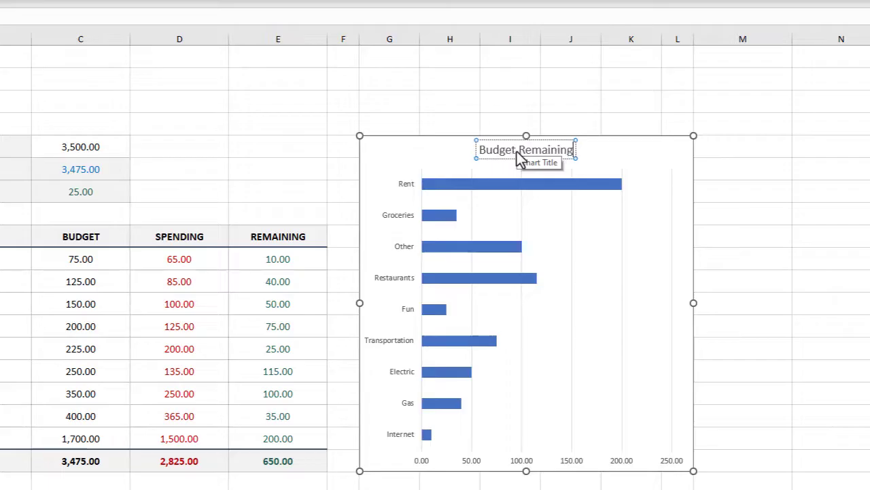
left_click(462, 151)
left_click(487, 149)
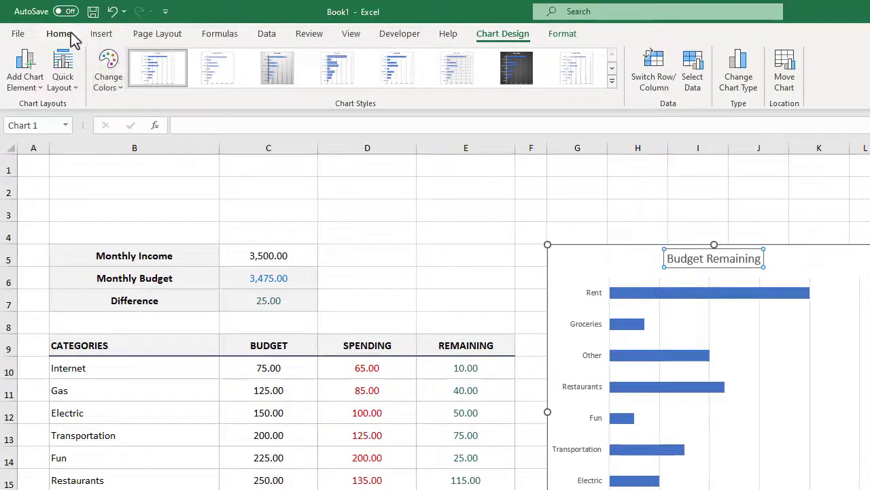
left_click(71, 34)
left_click(241, 59)
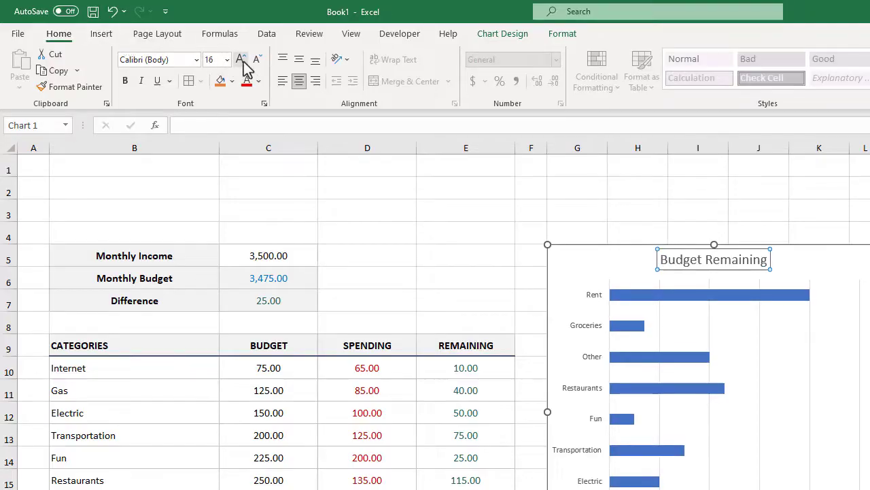
left_click(128, 81)
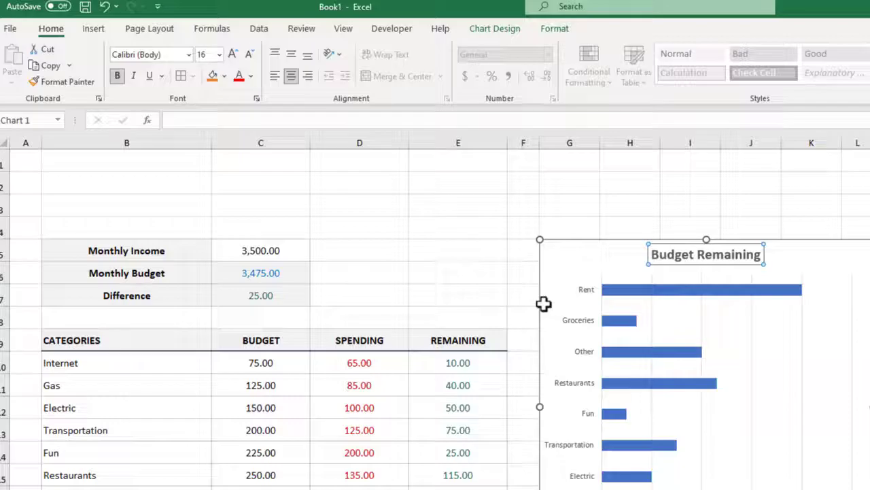
- Set the category labels to size 14 and delete the horizontal value axis
left_click(580, 322)
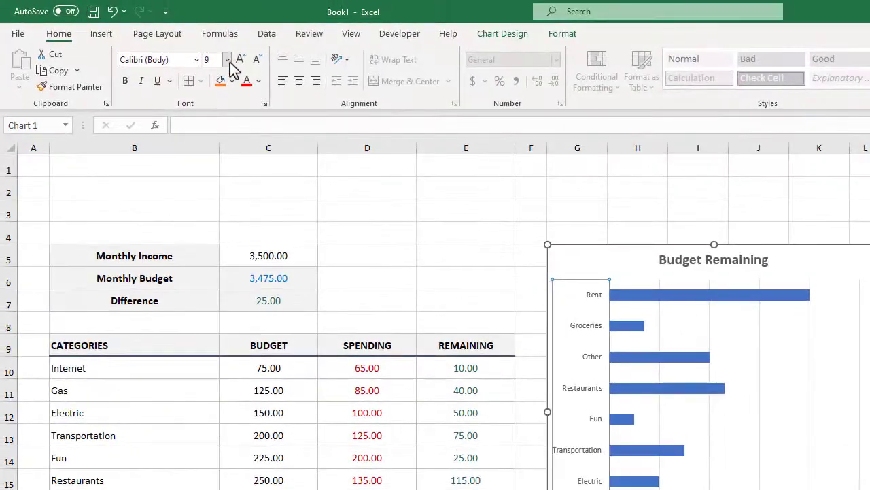
left_click(227, 59)
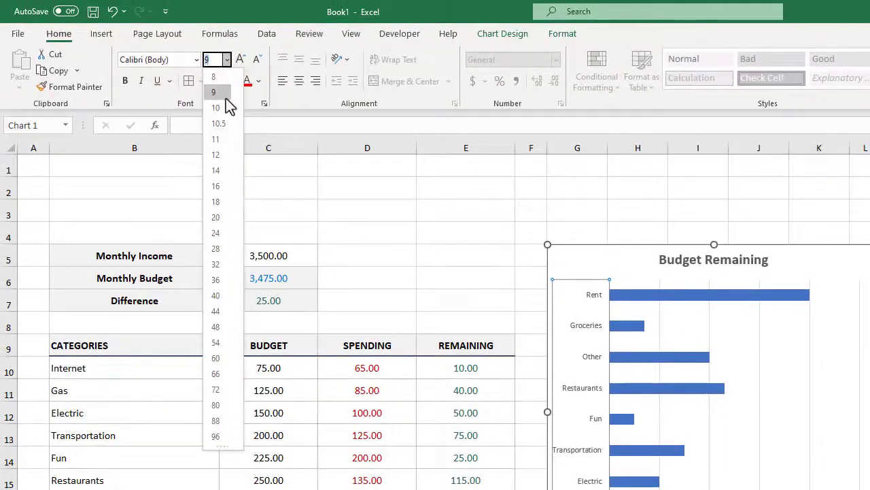
left_click(220, 172)
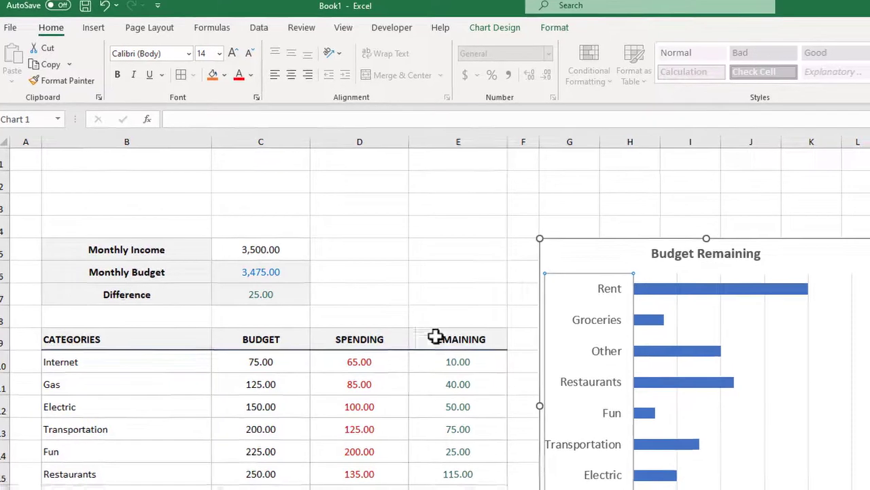
left_click(464, 399)
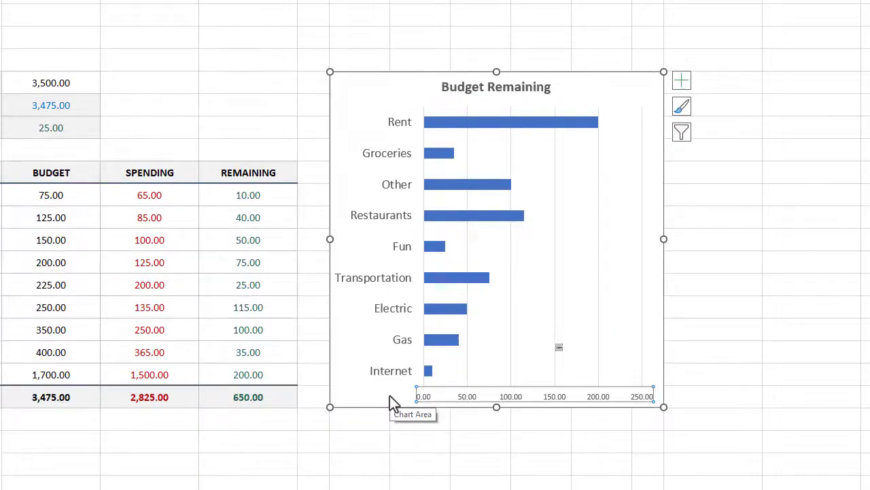
key("Delete")
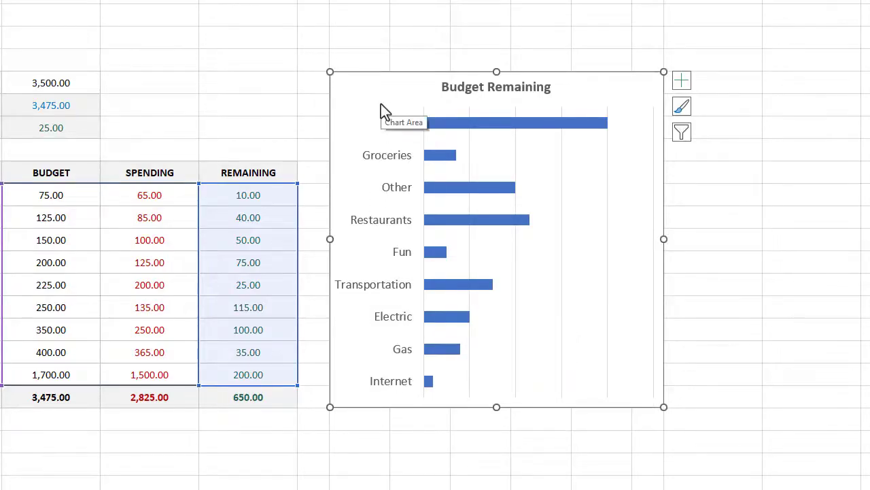
- Remove the chart gridlines and add data labels to the bars
left_click(683, 83)
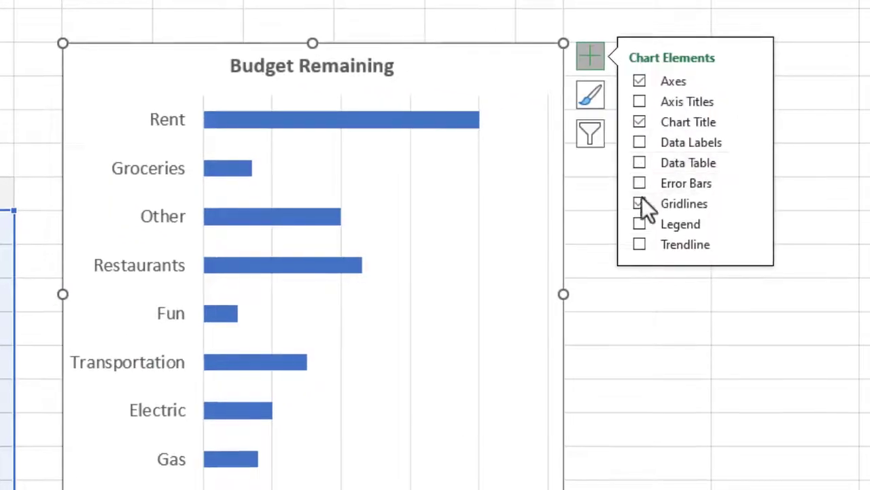
left_click(714, 181)
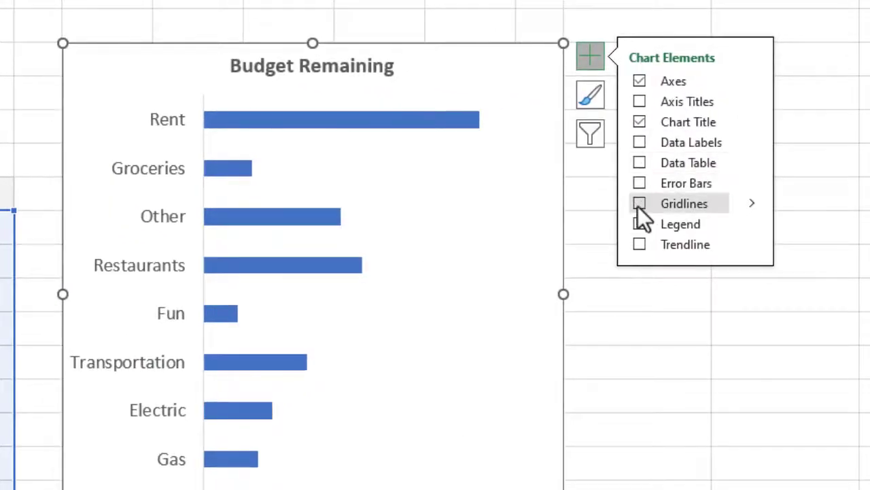
left_click(639, 143)
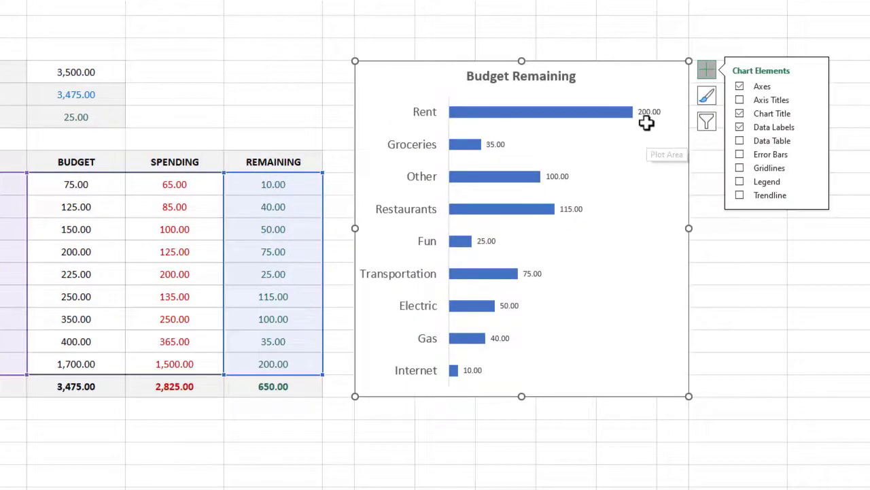
- Enlarge the data labels to size 12 and narrow the plot area so they fit
left_click(529, 117)
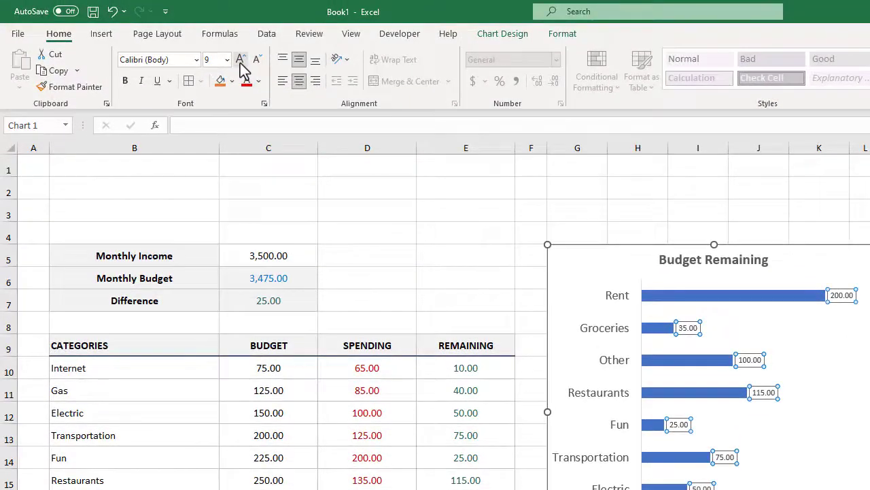
left_click(240, 59)
left_click(241, 59)
left_click(240, 59)
left_click(240, 59)
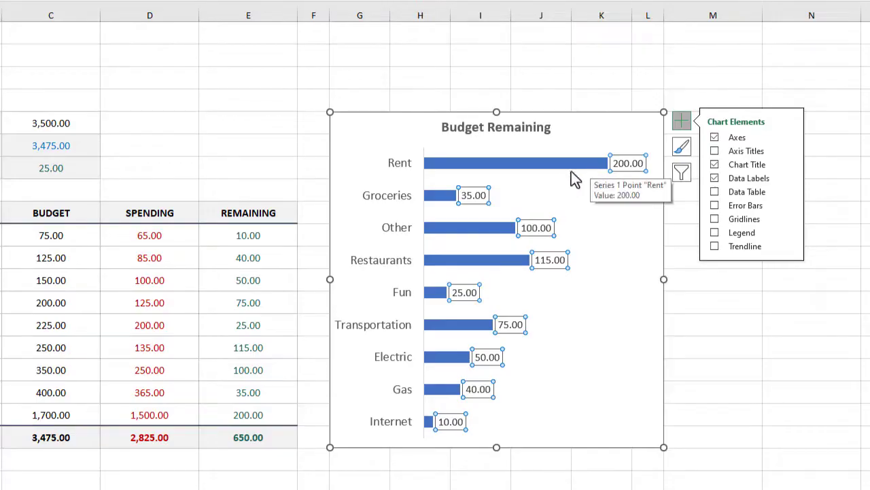
left_click(539, 195)
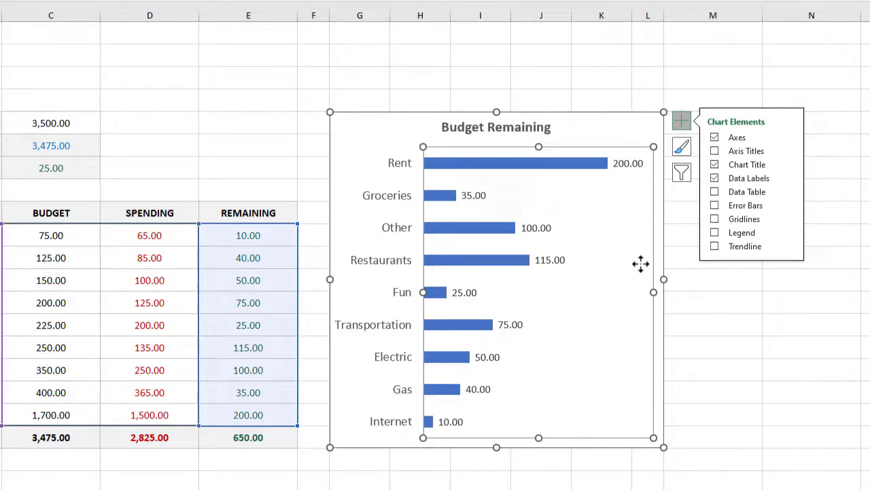
left_click_drag(651, 290, 638, 286)
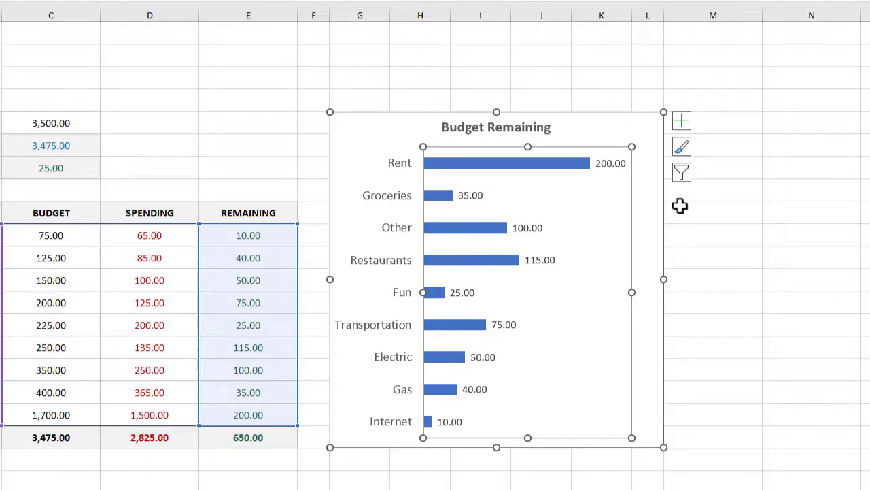
- Fill the whole chart area light grey and give it a light outline colour
left_click(628, 136)
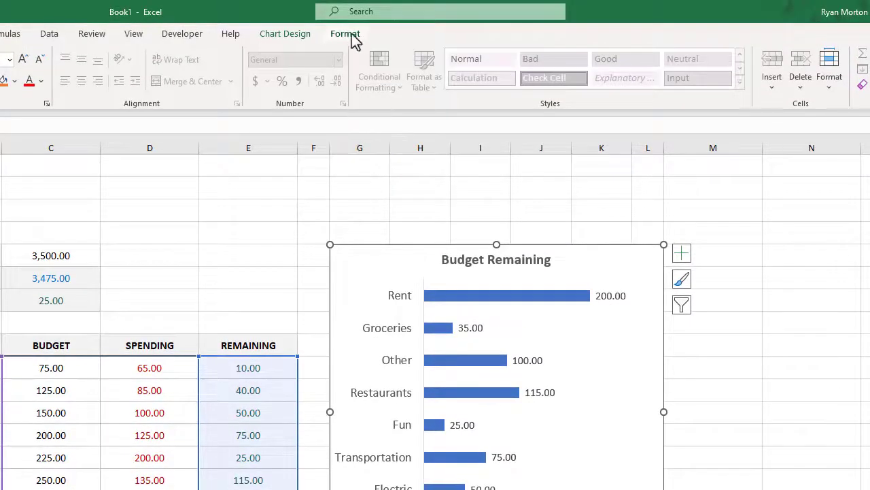
left_click(345, 34)
left_click(305, 53)
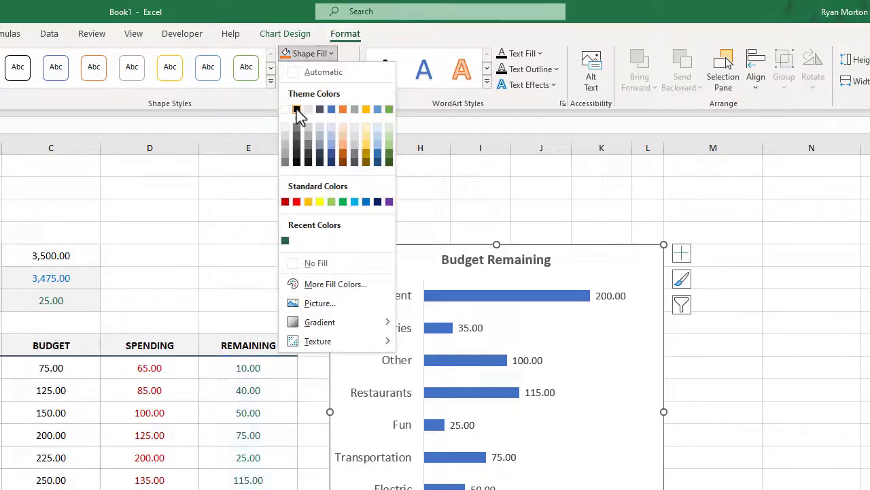
left_click(286, 130)
left_click(304, 69)
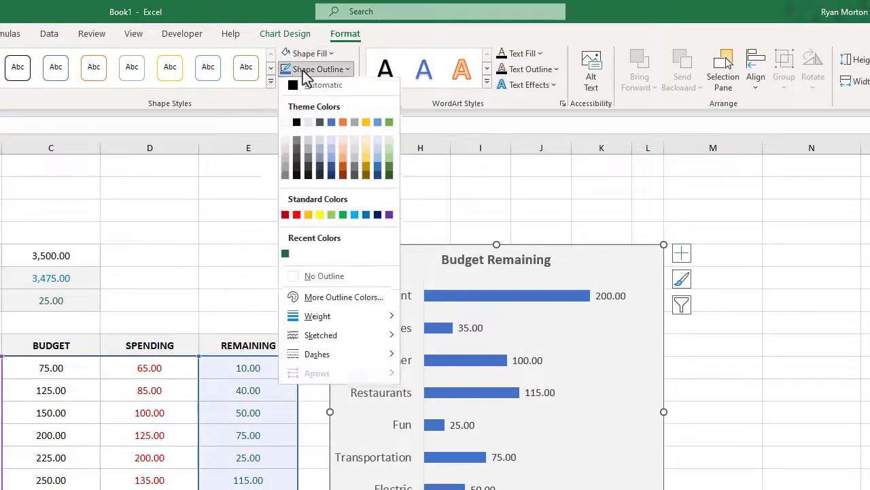
left_click(286, 150)
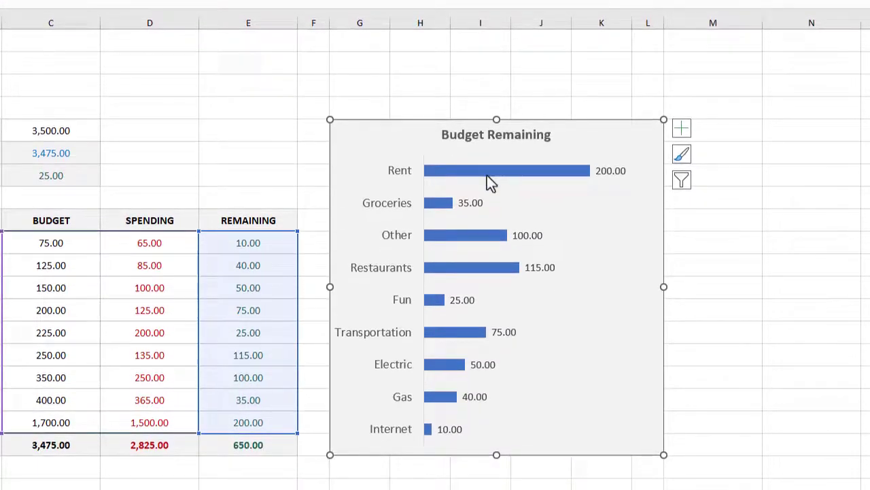
- Set the bar series gap width to 125% in Format Data Series
right_click(486, 188)
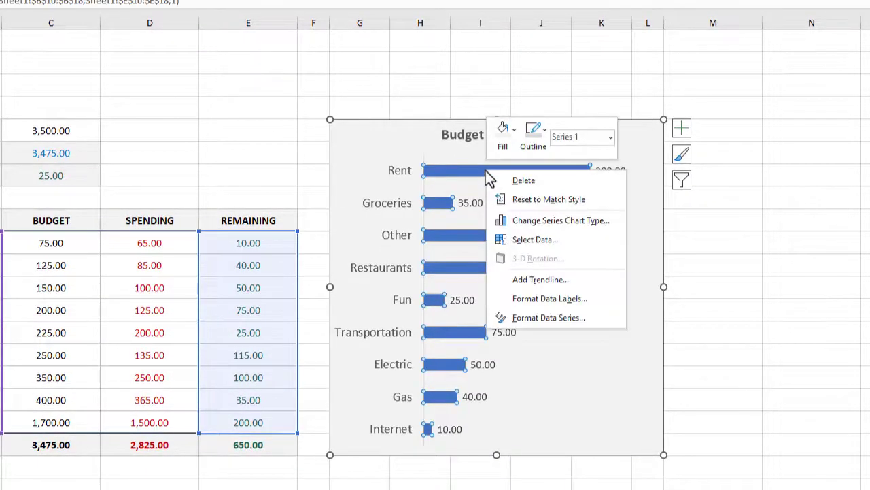
left_click(548, 318)
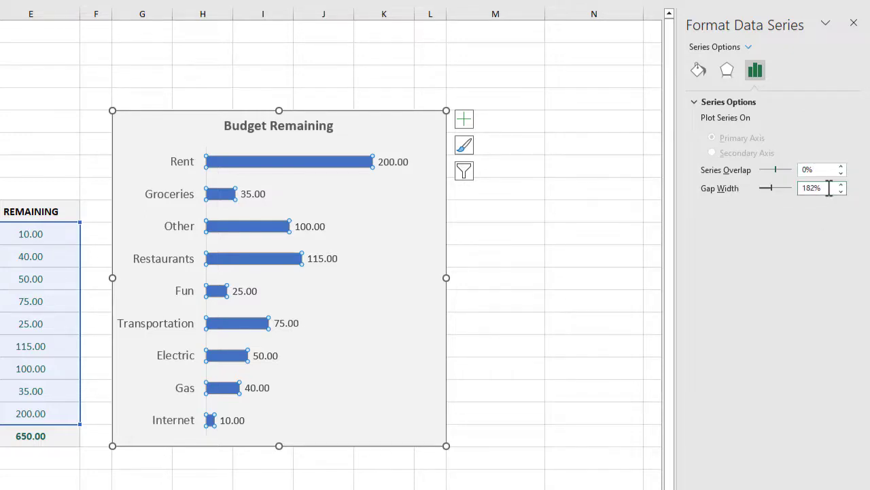
left_click(830, 188)
type("125")
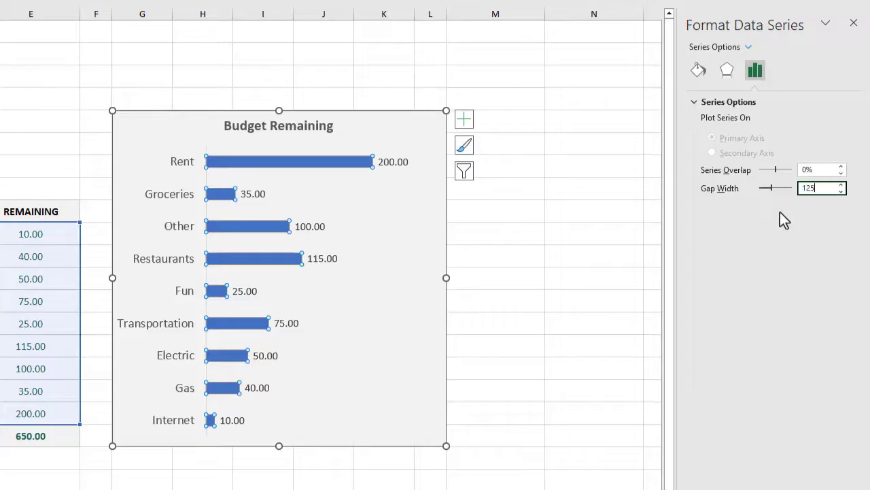
key("Return")
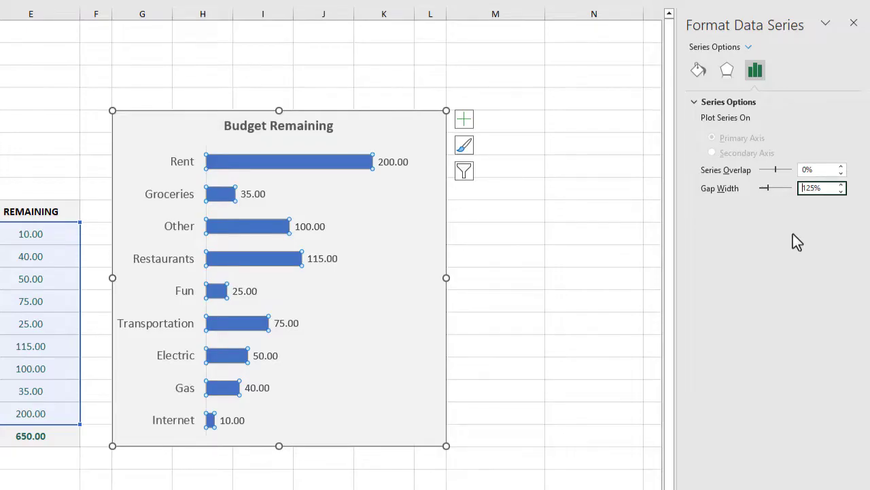
- Give the bars a solid fill in custom hex colour 31937a
left_click(701, 70)
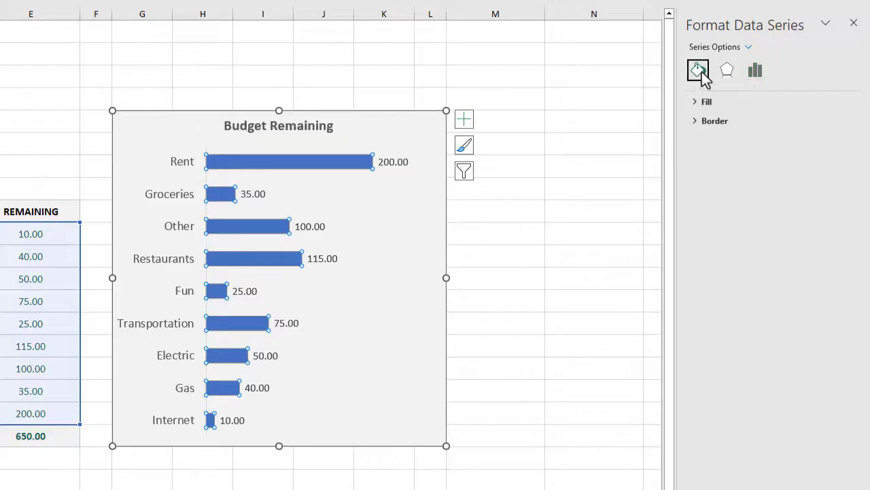
left_click(696, 103)
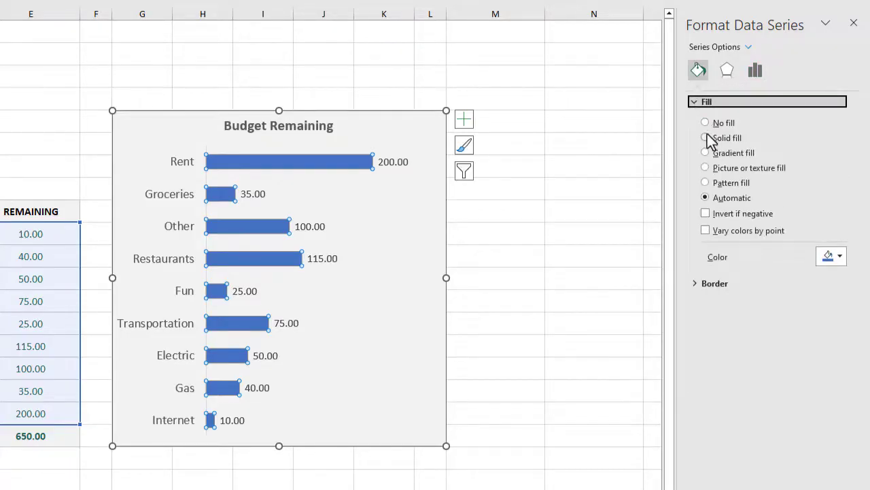
left_click(706, 138)
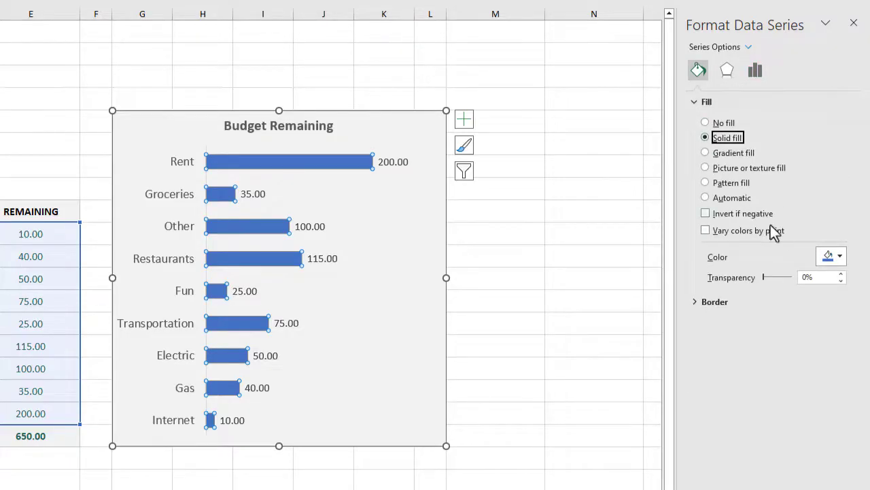
left_click(829, 257)
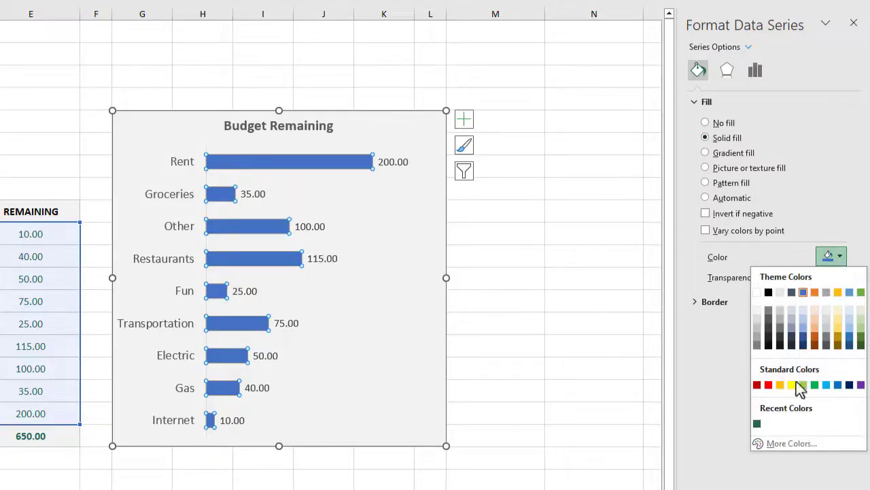
left_click(788, 443)
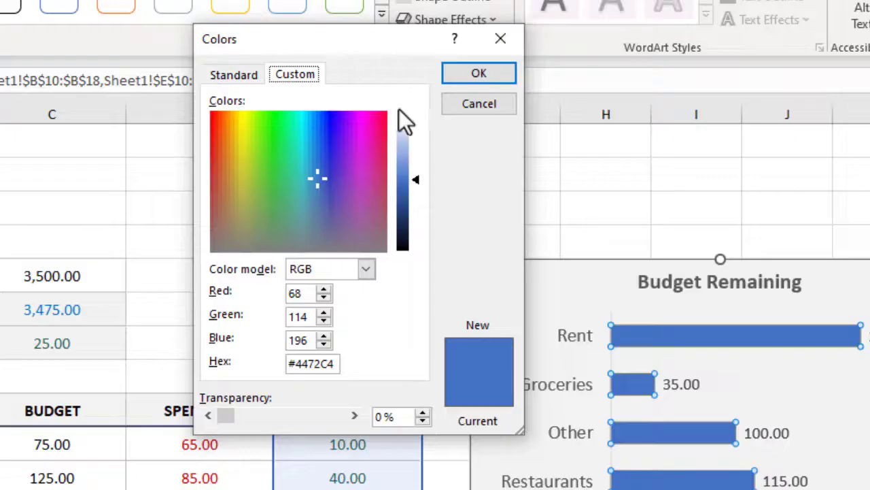
left_click(317, 367)
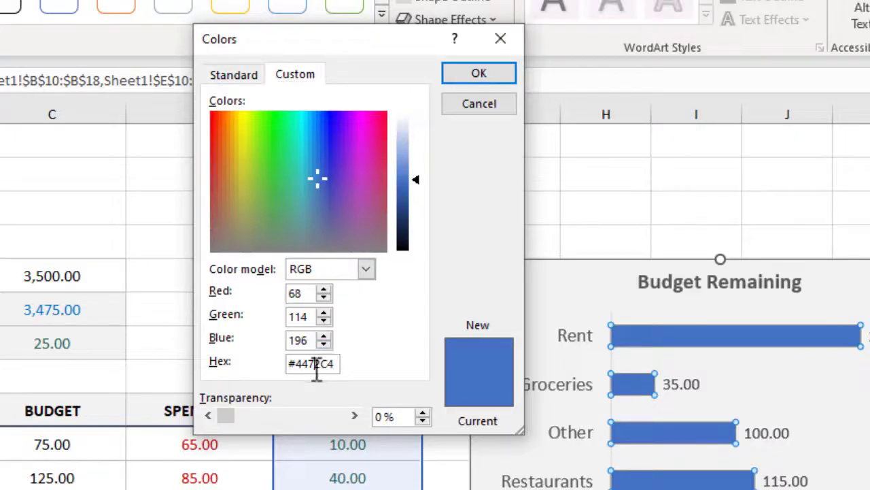
double_click(316, 368)
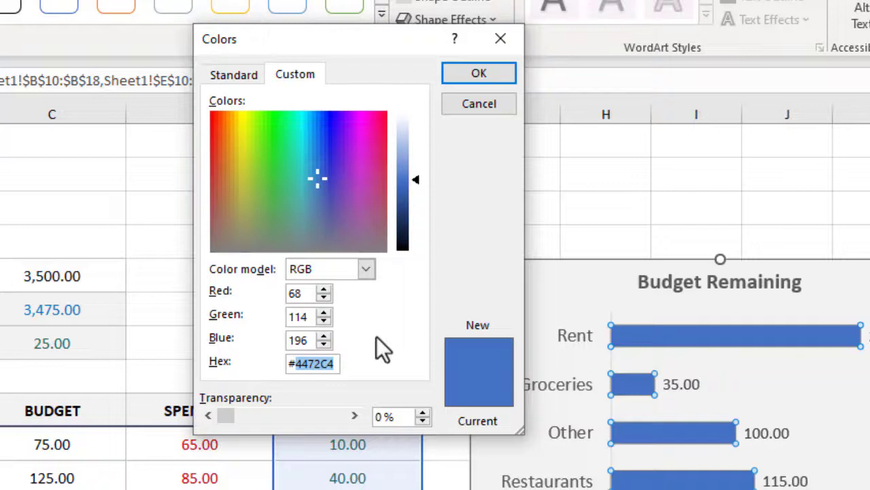
type("31937a")
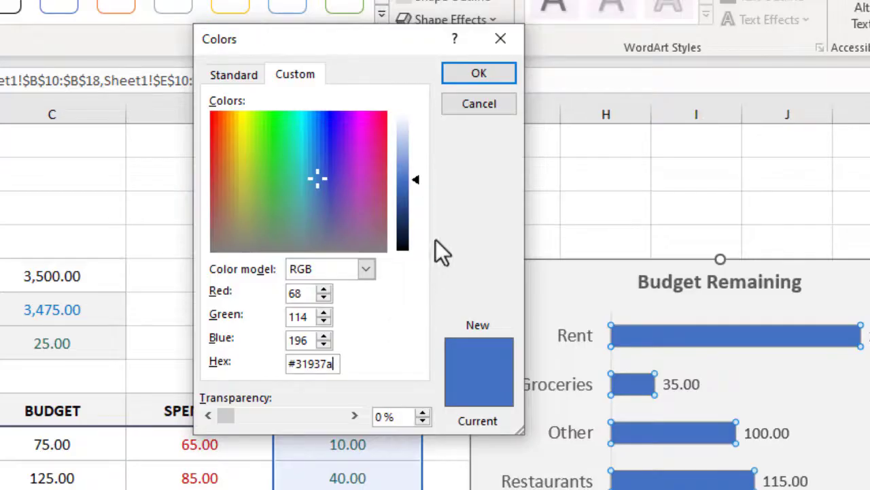
left_click(459, 71)
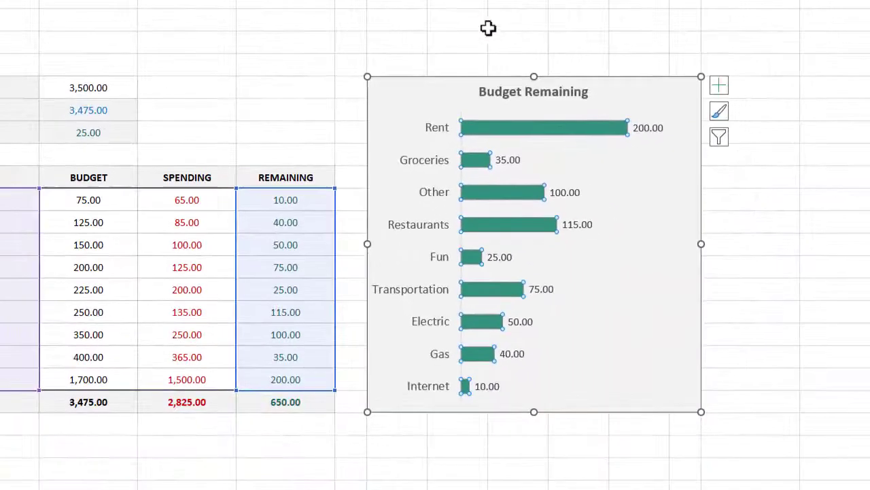
left_click(507, 35)
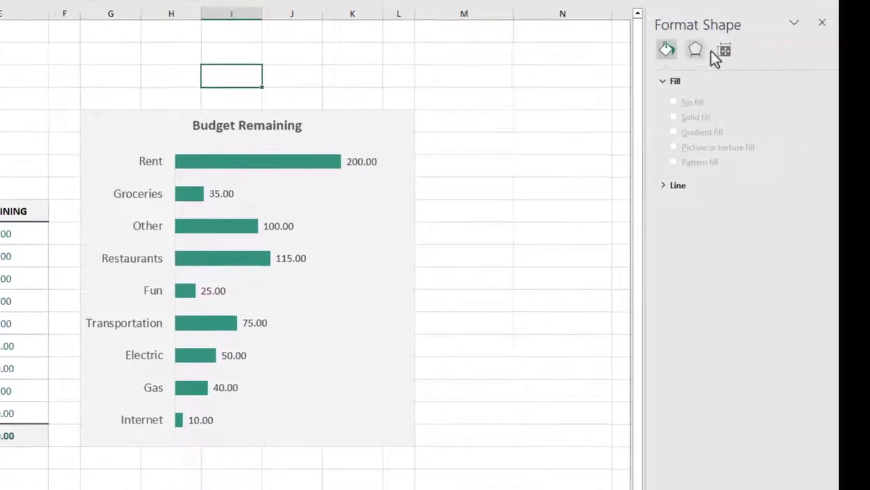
- Merge B2:K3 into one cell and enter the title 'My Monthly Budget'
left_click(822, 23)
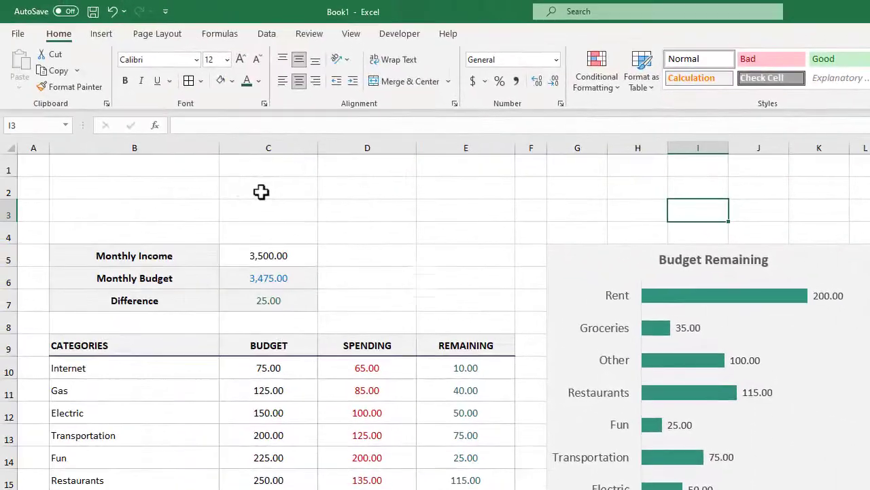
left_click_drag(152, 191, 833, 217)
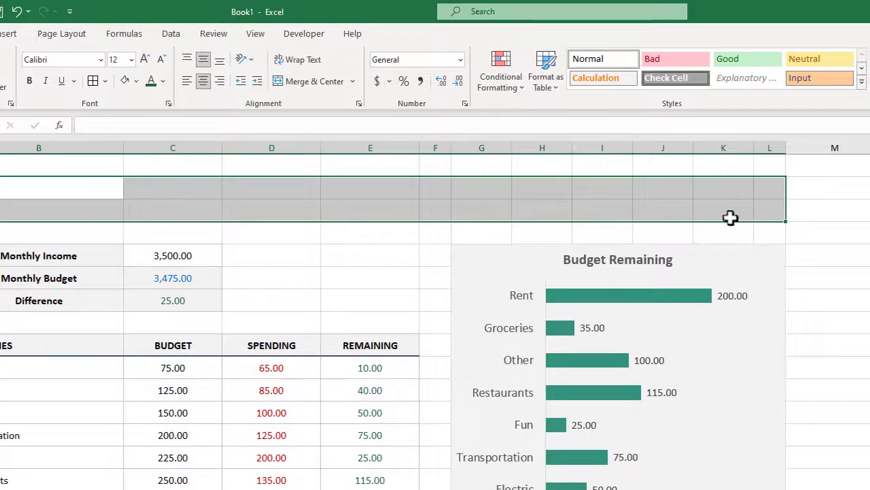
left_click(314, 87)
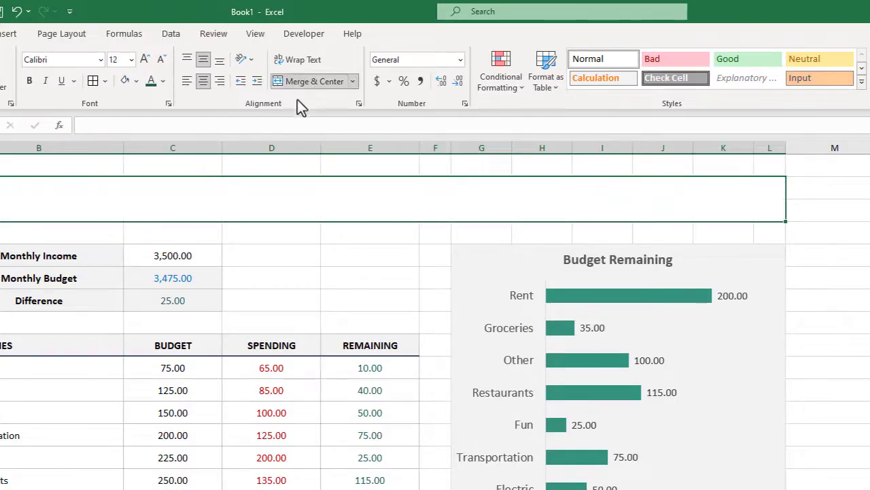
type("M")
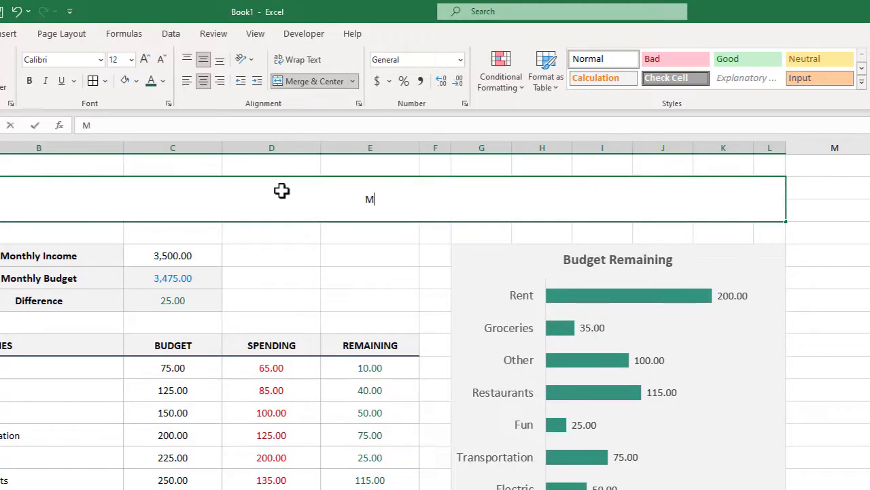
type("y Monthly")
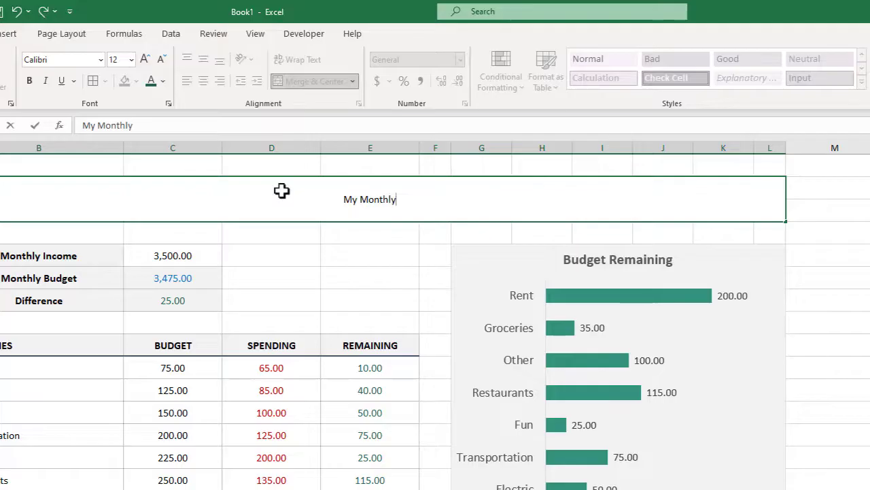
type(" Budget")
key("Return")
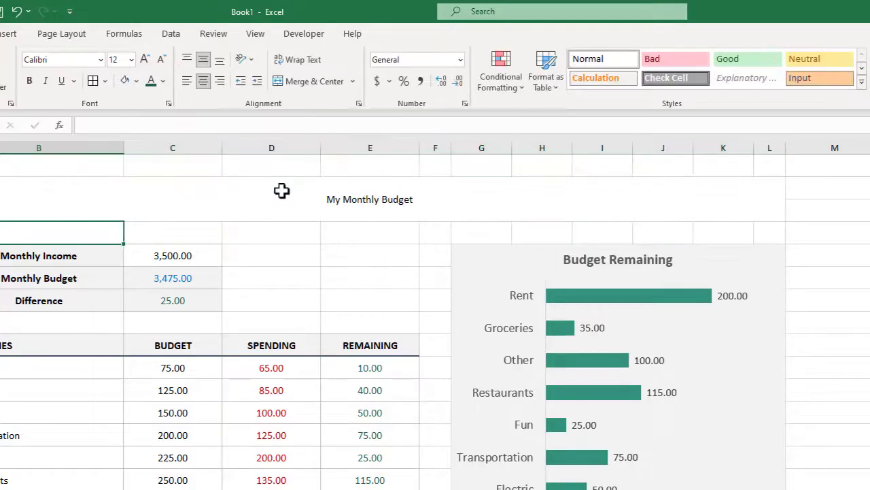
- Make the title 24-point bold with a light grey fill
left_click(282, 191)
left_click(131, 59)
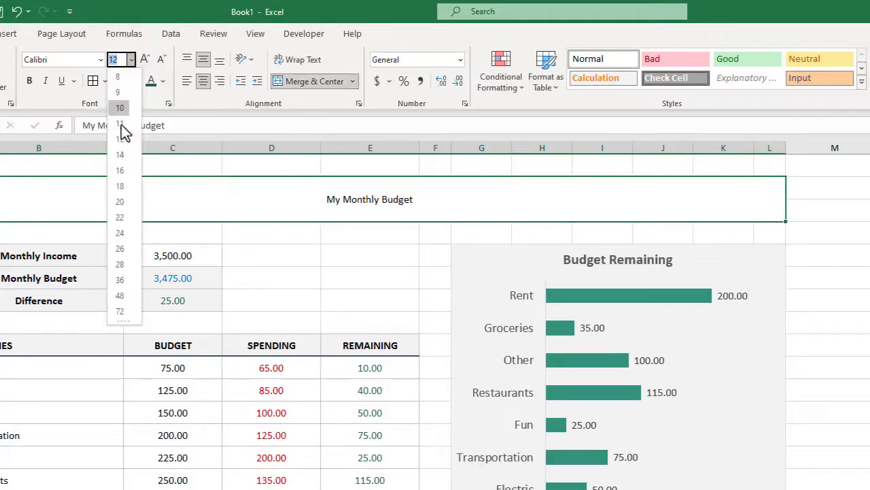
left_click(119, 233)
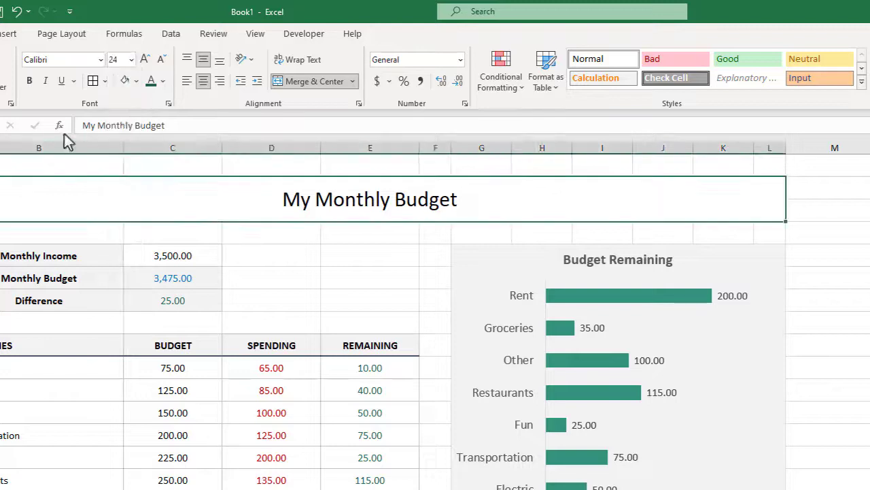
left_click(30, 82)
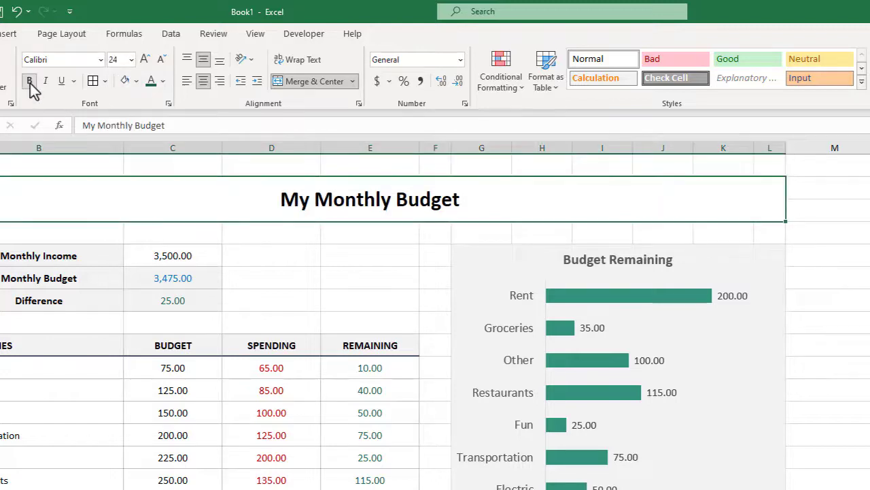
left_click(135, 81)
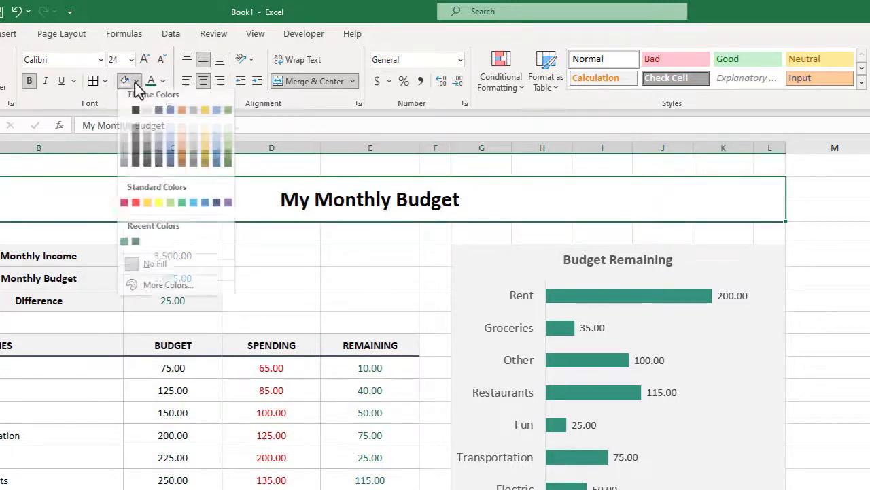
left_click(123, 135)
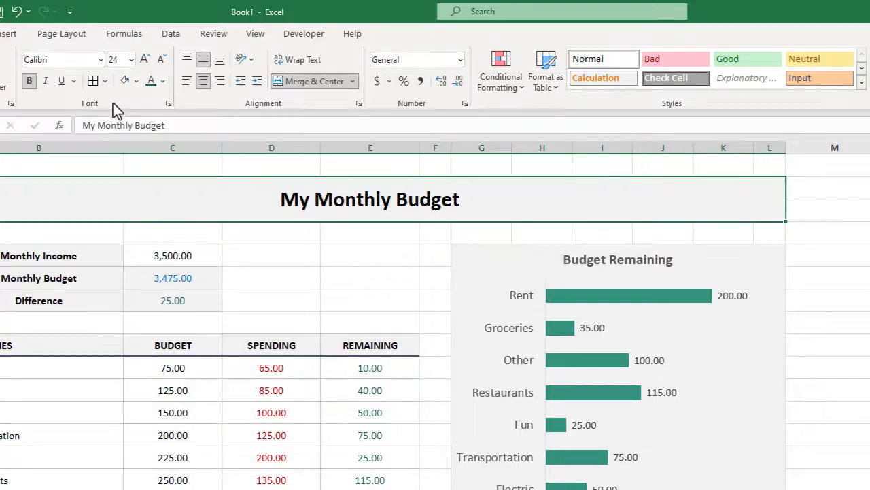
- Add a grey outline border around the title via Format Cells
right_click(120, 189)
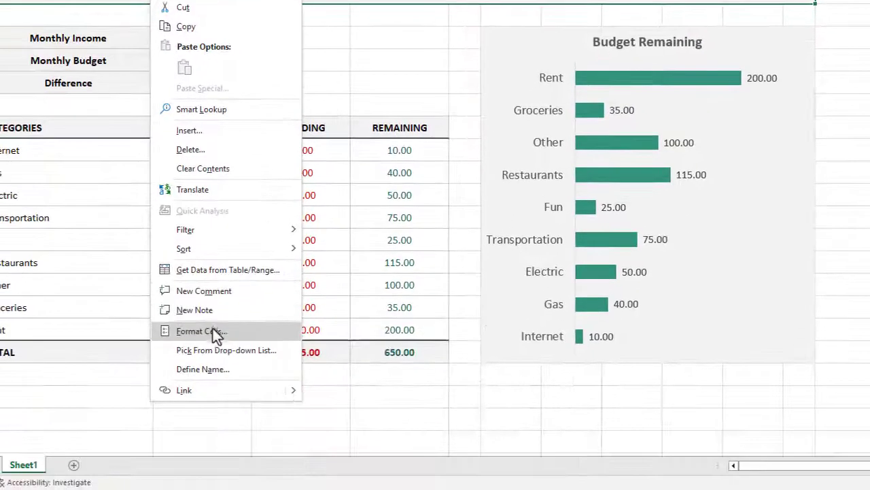
left_click(191, 426)
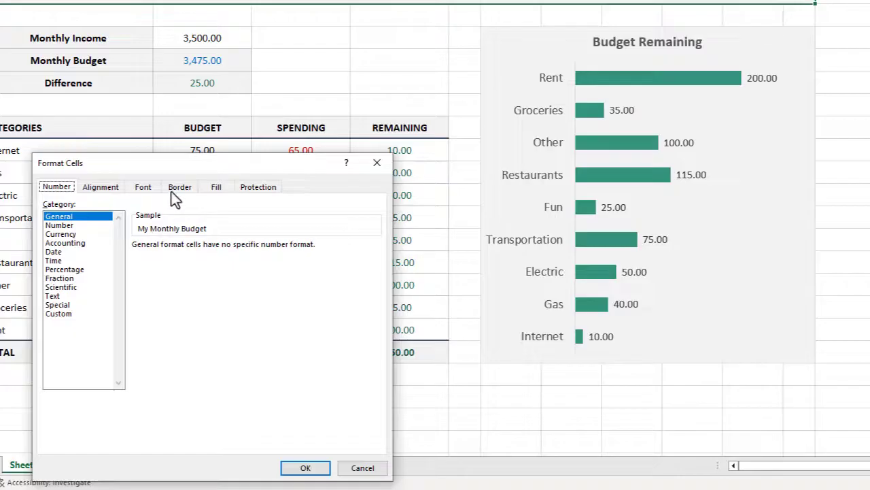
left_click(172, 189)
left_click(124, 327)
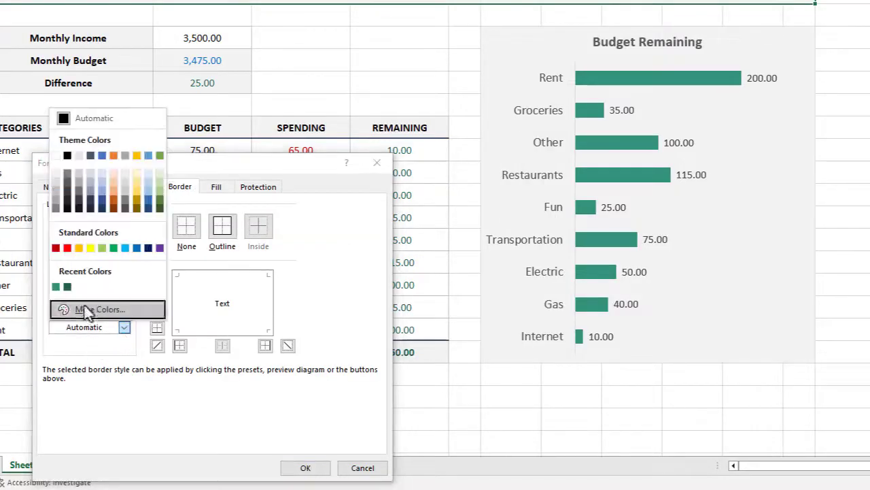
left_click(57, 191)
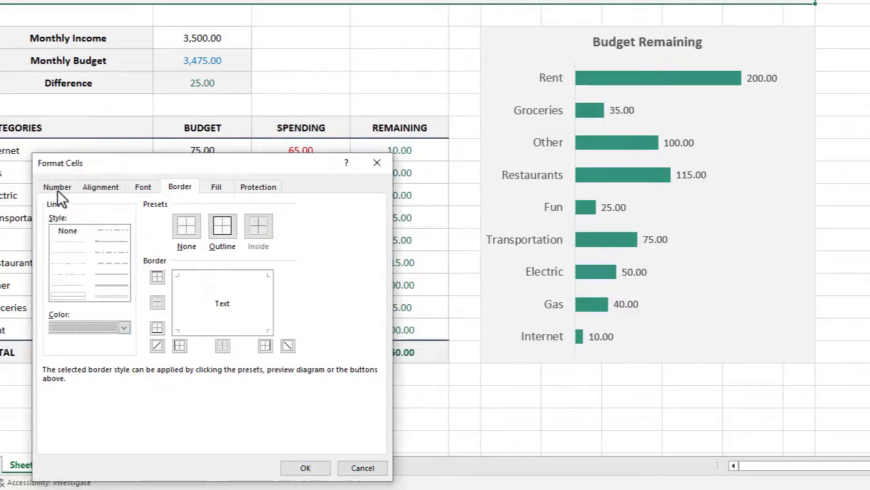
left_click(223, 228)
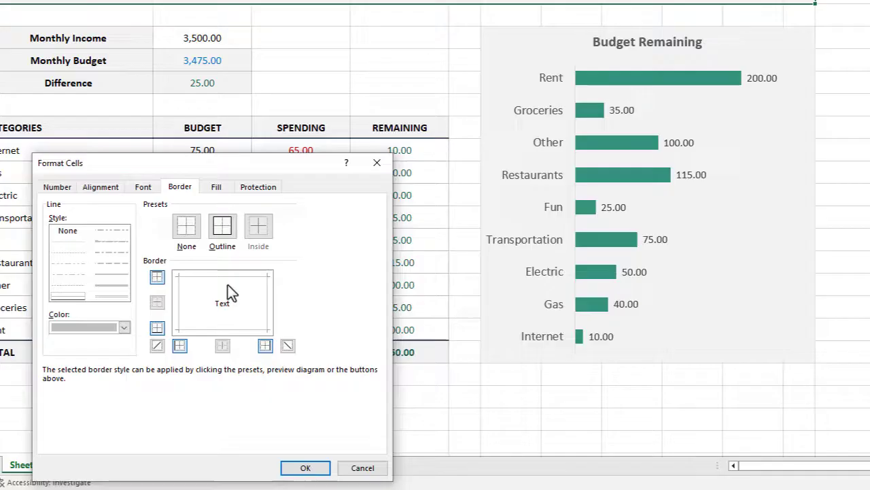
left_click(291, 467)
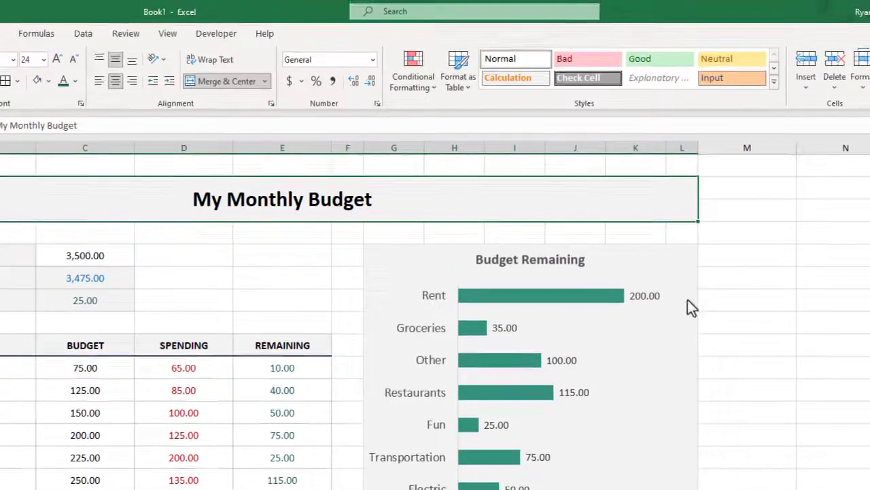
left_click(783, 242)
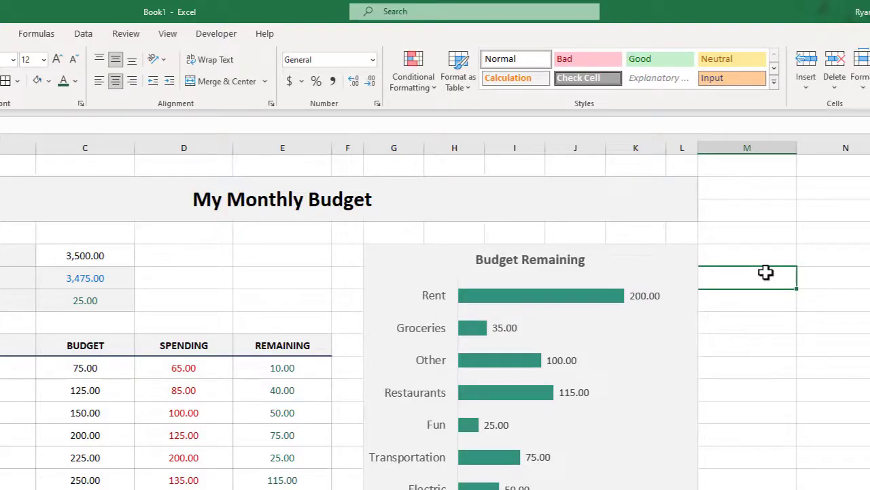
- Uncheck Gridlines on the View tab so the sheet's cell grid disappears
left_click(168, 37)
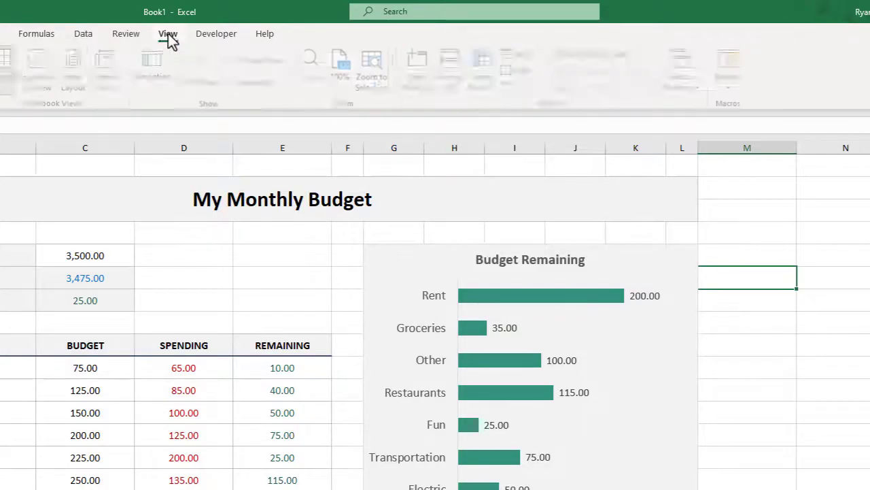
left_click(185, 82)
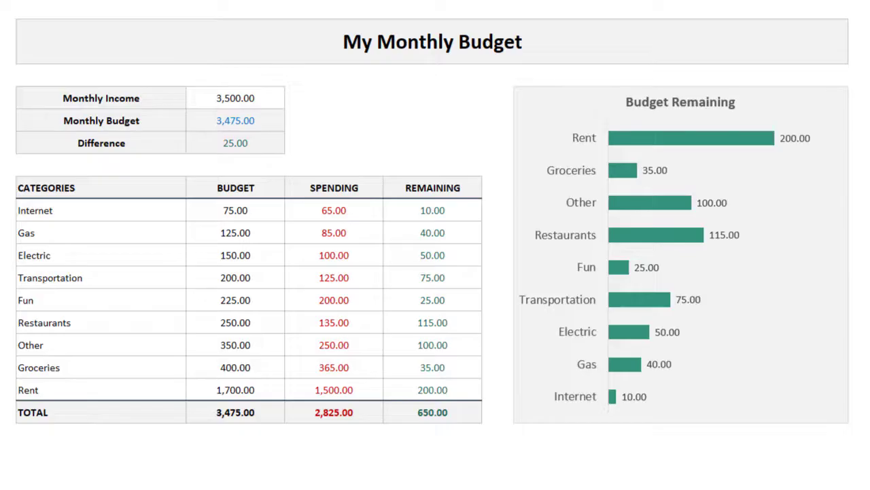
- Insert a row above Transportation with 'New Category', budget 300 and spending 50
left_click(320, 277)
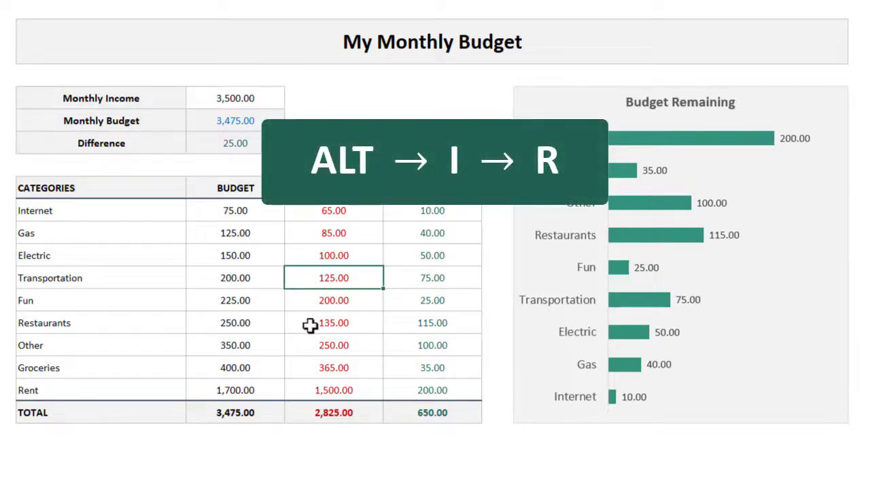
key("alt+i")
key("r")
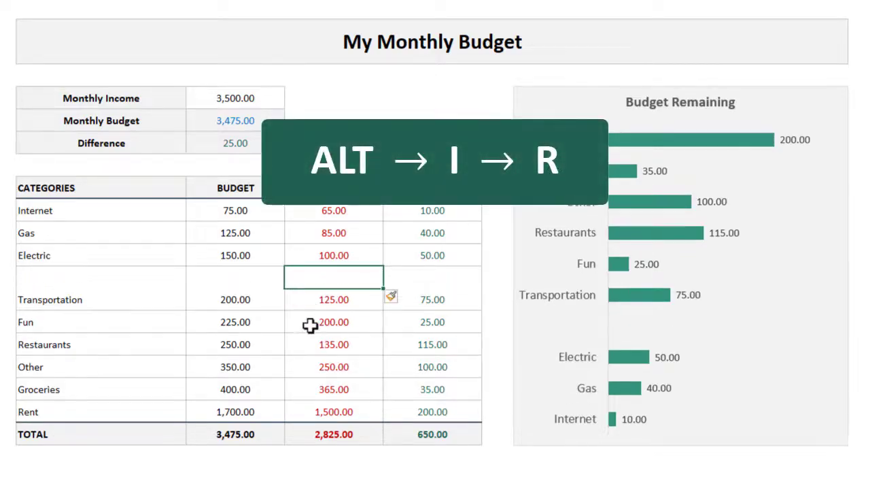
left_click(157, 277)
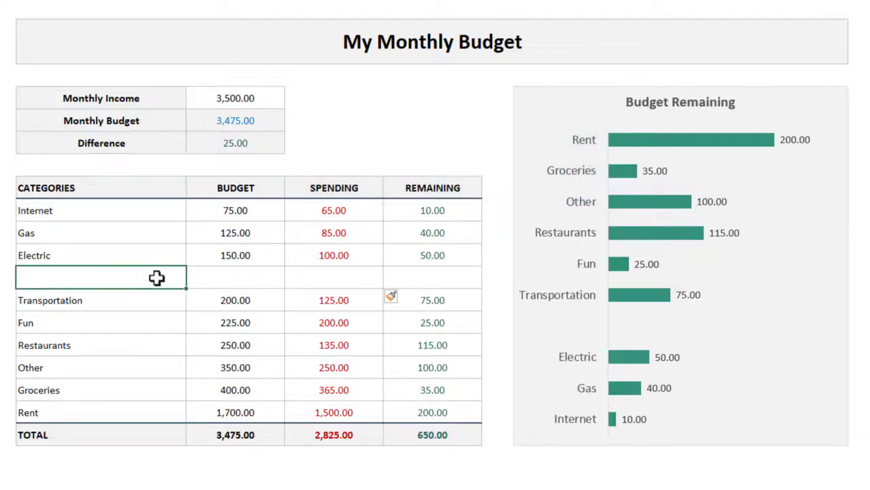
type("New Catego")
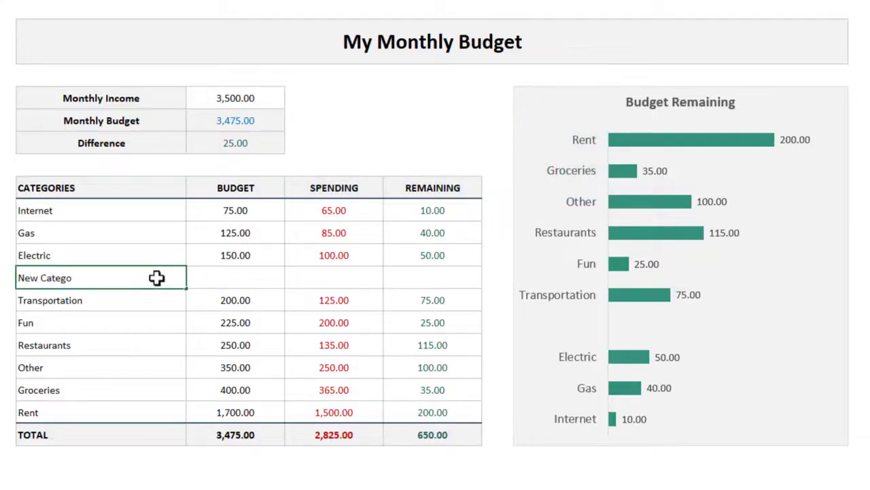
type("ry")
key("Tab")
type("300")
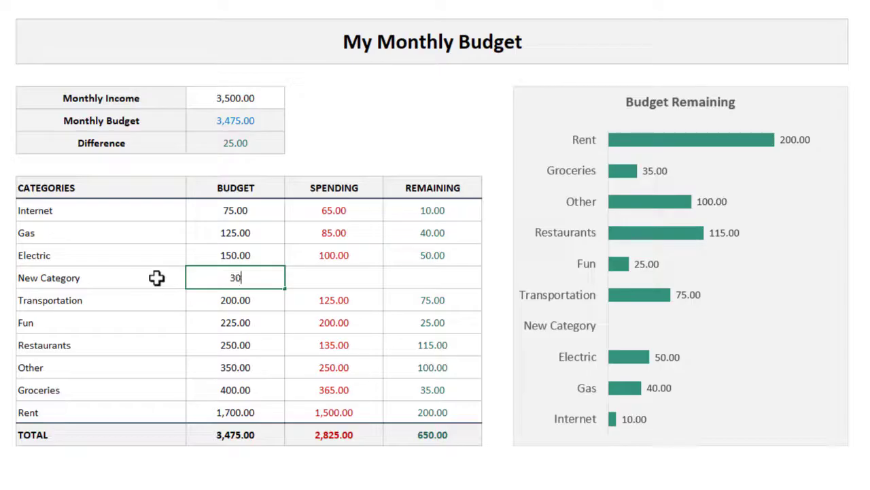
key("Tab")
type("50")
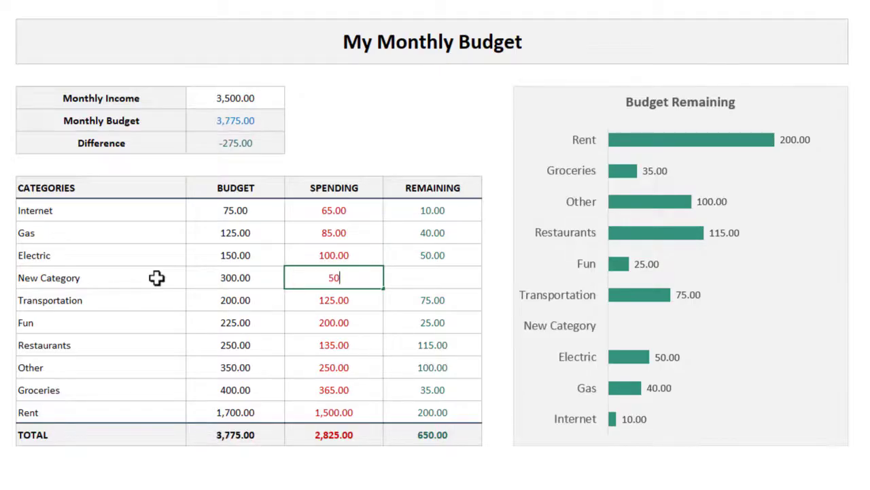
key("Return")
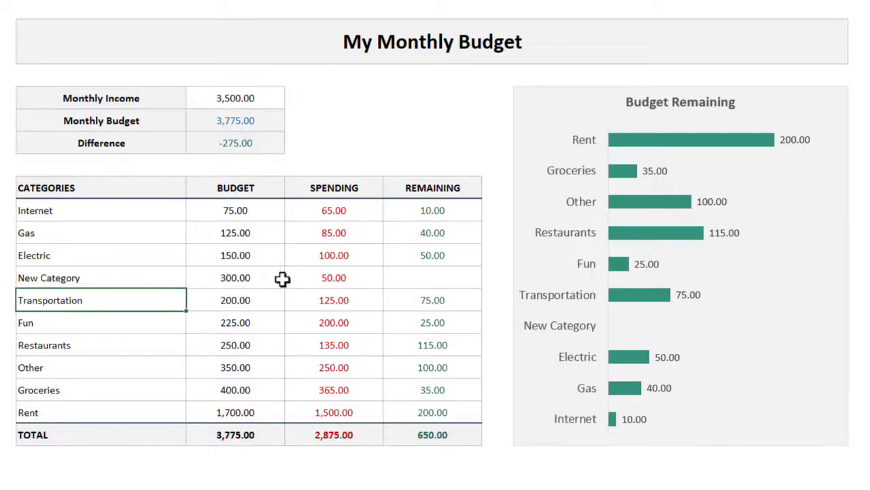
- Copy Electric's Remaining formula down into the New Category row
left_click(435, 259)
left_click_drag(482, 267, 481, 289)
left_click(332, 305)
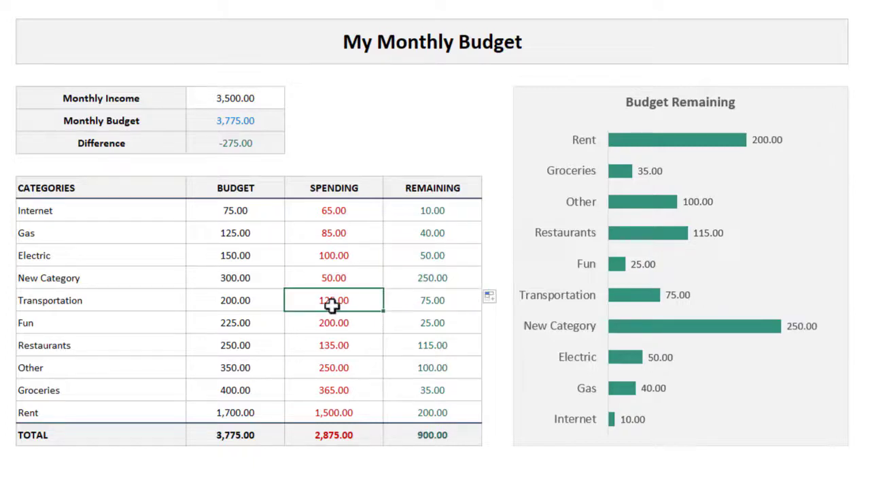